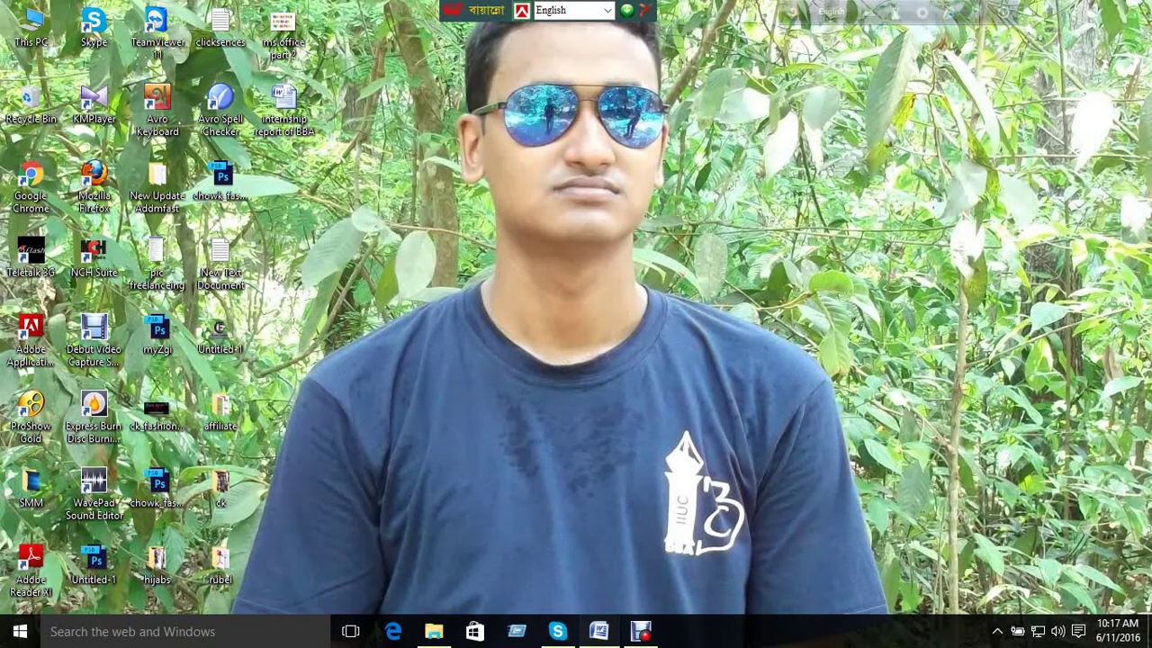
Restore Word and generate three paragraphs of sample text with =rand().
left_click(599, 632)
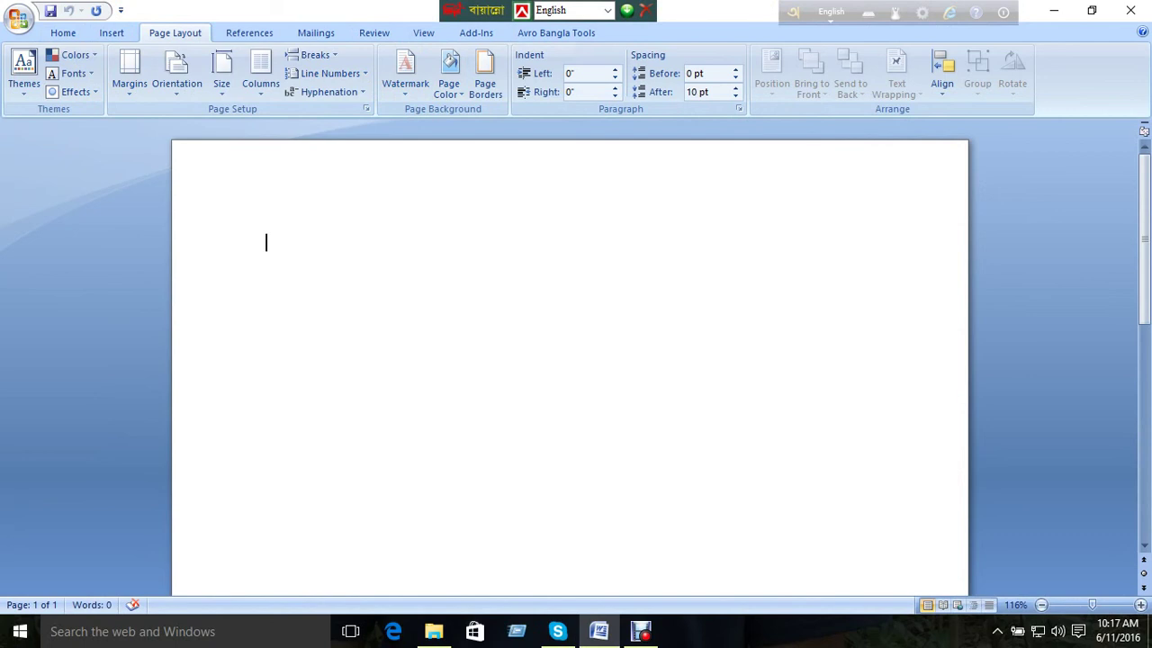
type("=ra")
type("nd()")
key("Return")
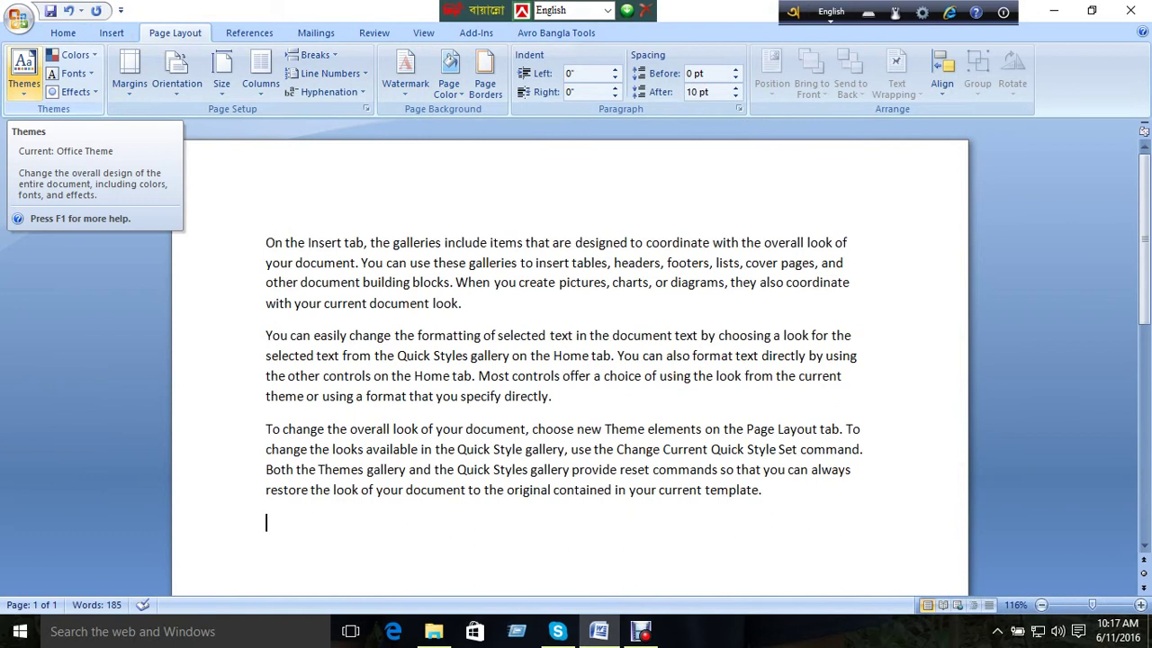
Preview the Verve, Origin and other themes, then apply the Equity theme.
left_click(24, 68)
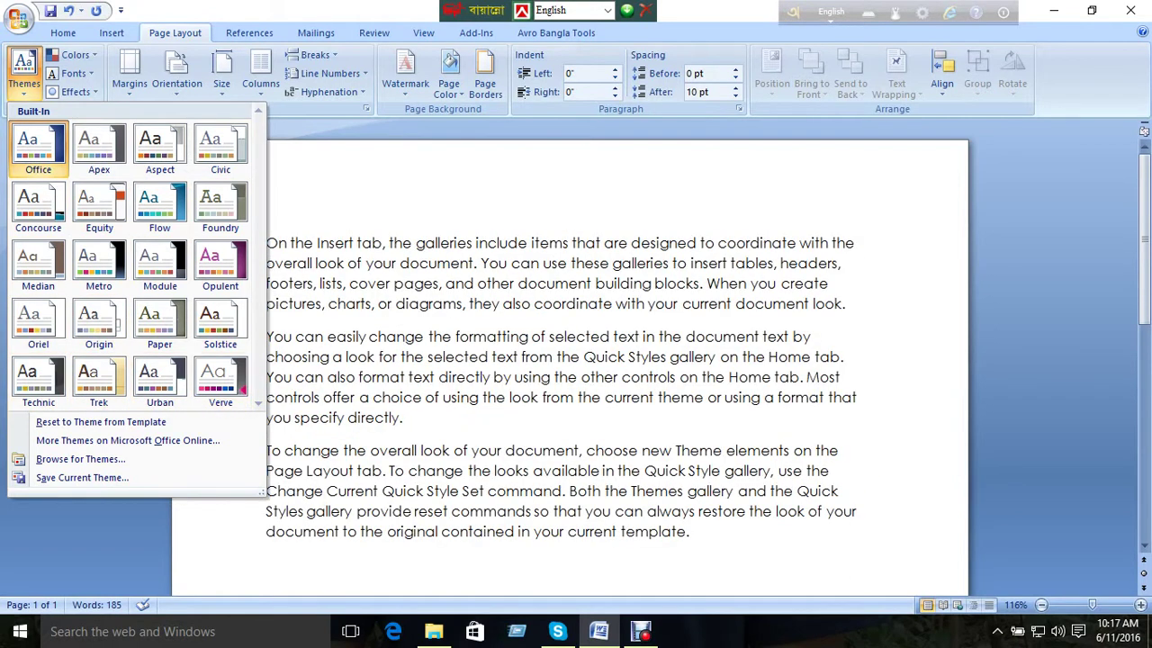
left_click(221, 382)
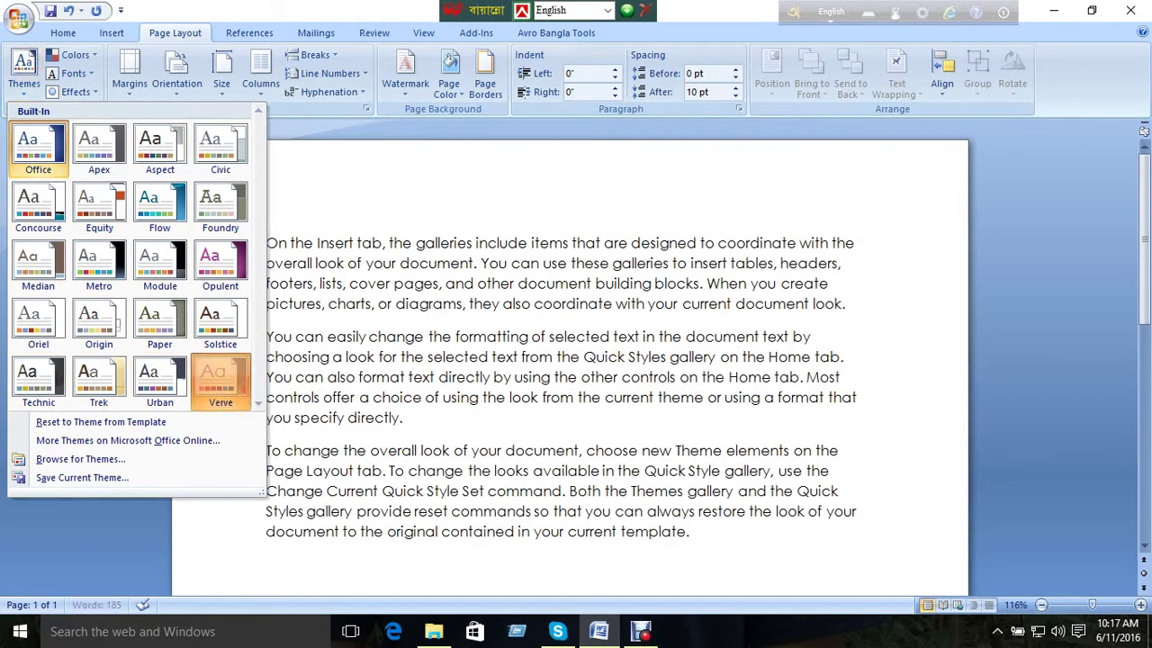
left_click(25, 72)
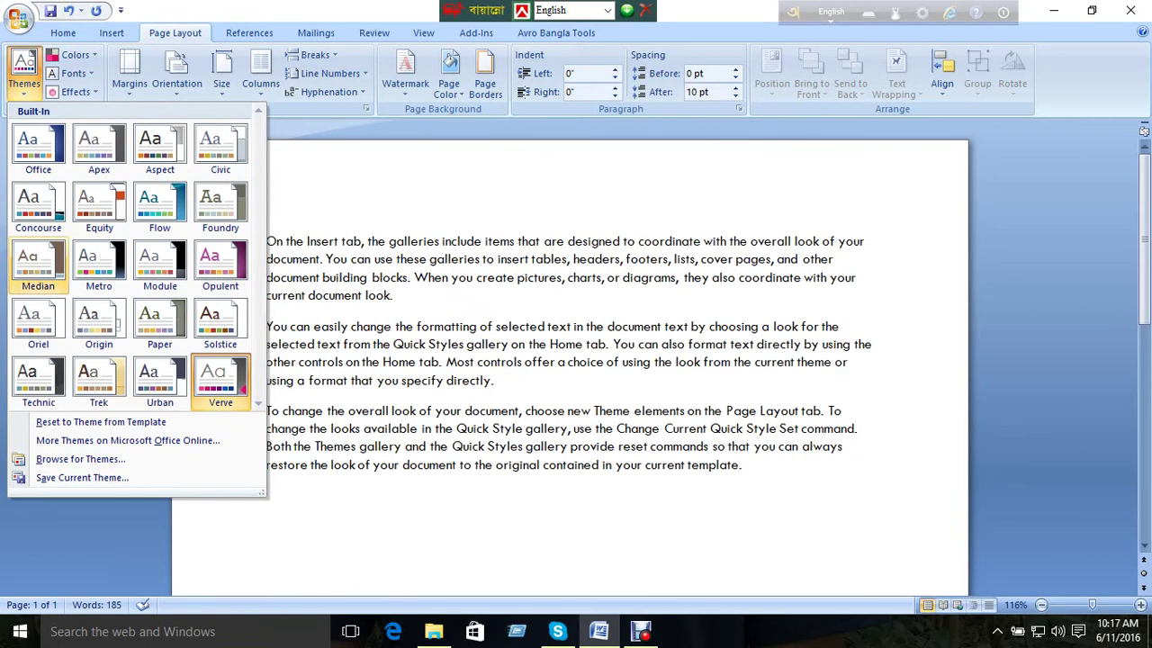
left_click(220, 207)
left_click(24, 72)
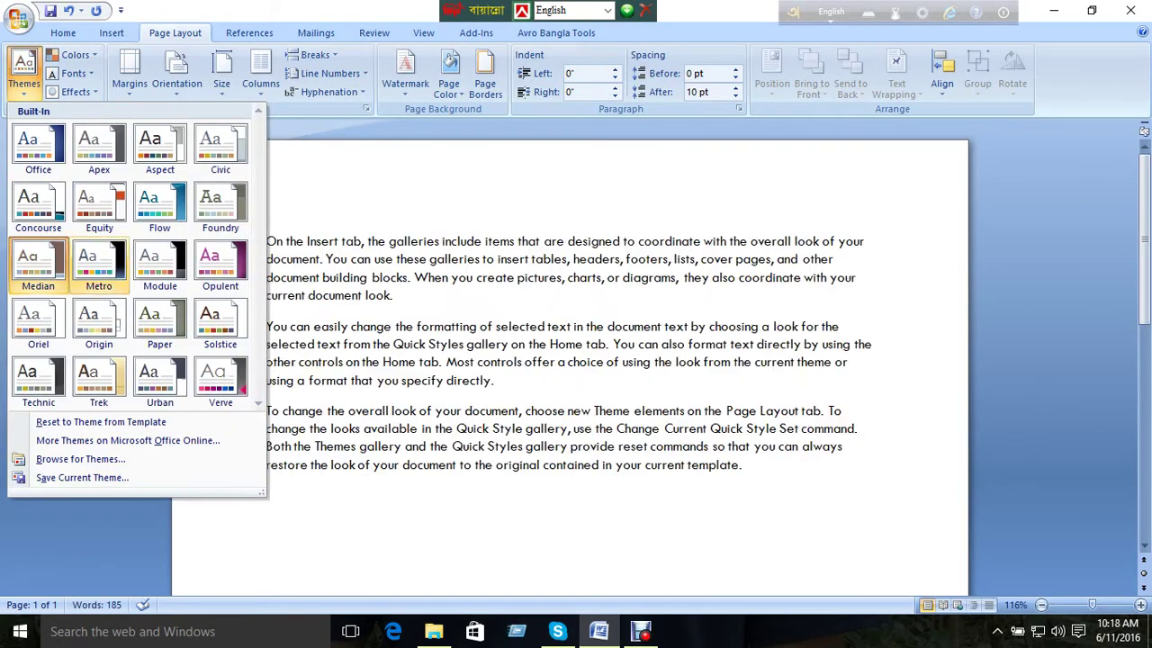
left_click(99, 207)
left_click(25, 72)
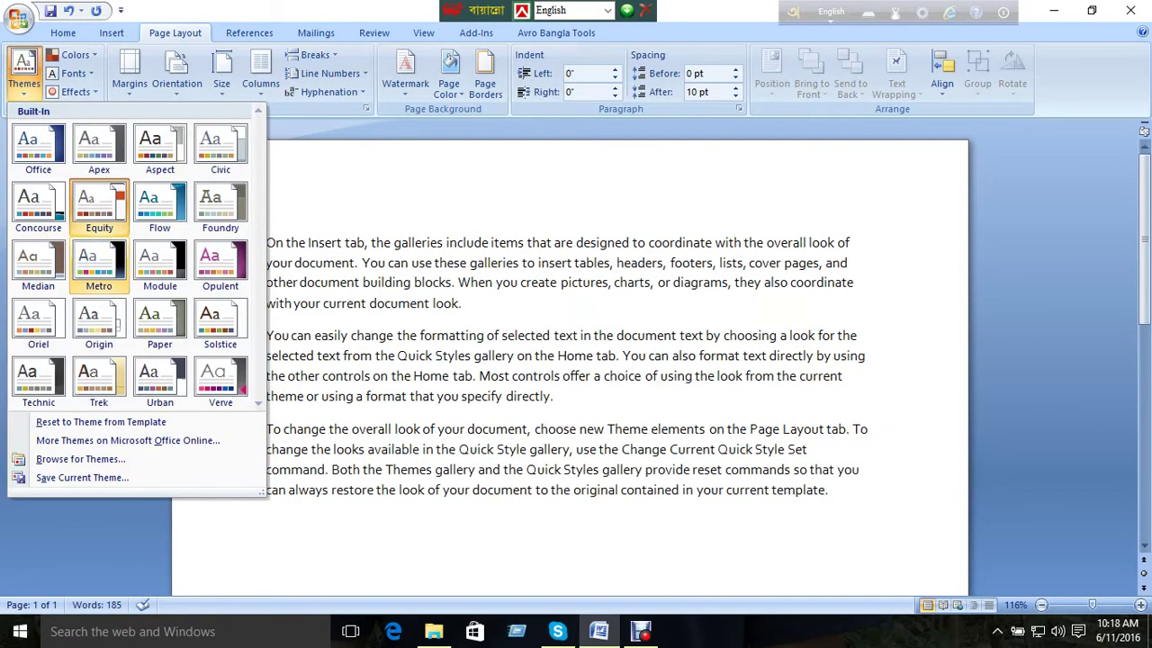
left_click(99, 324)
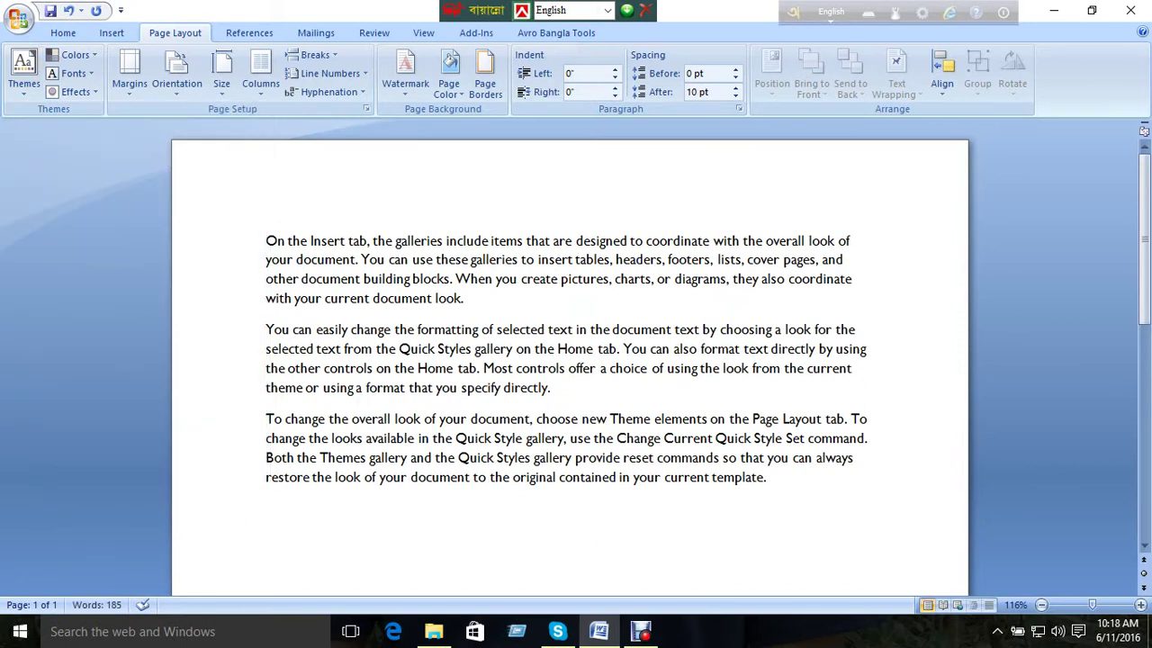
left_click(24, 72)
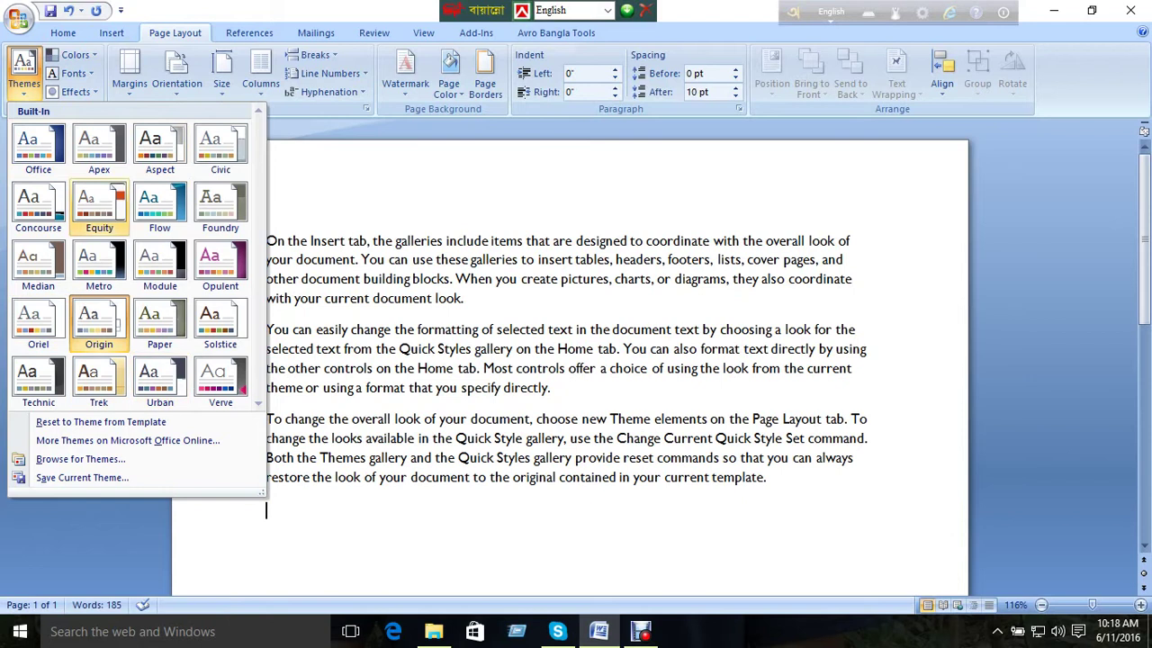
left_click(99, 205)
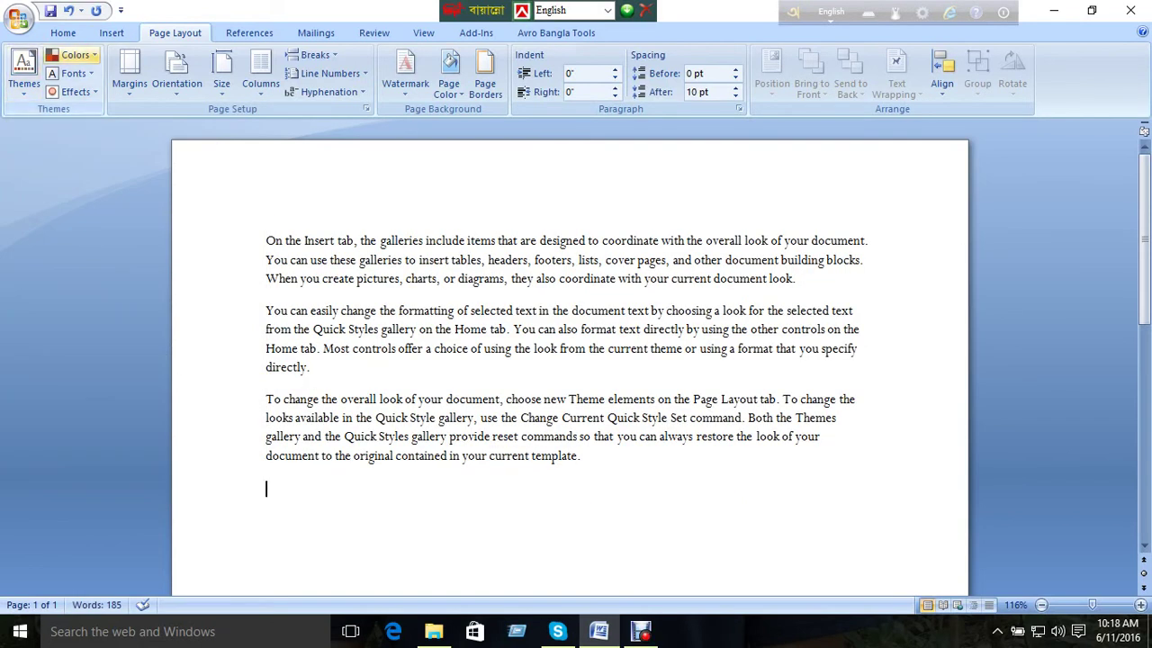
Select the three paragraphs and browse the theme colour schemes without choosing one.
left_click(76, 55)
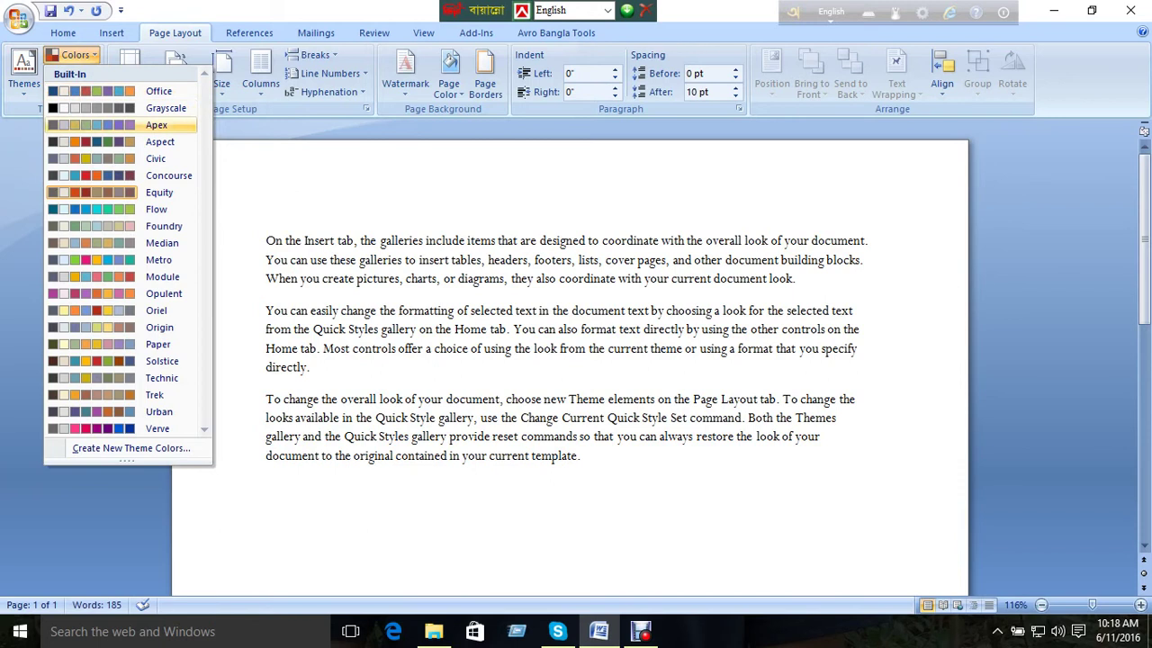
left_click(266, 487)
left_click_drag(266, 488, 266, 239)
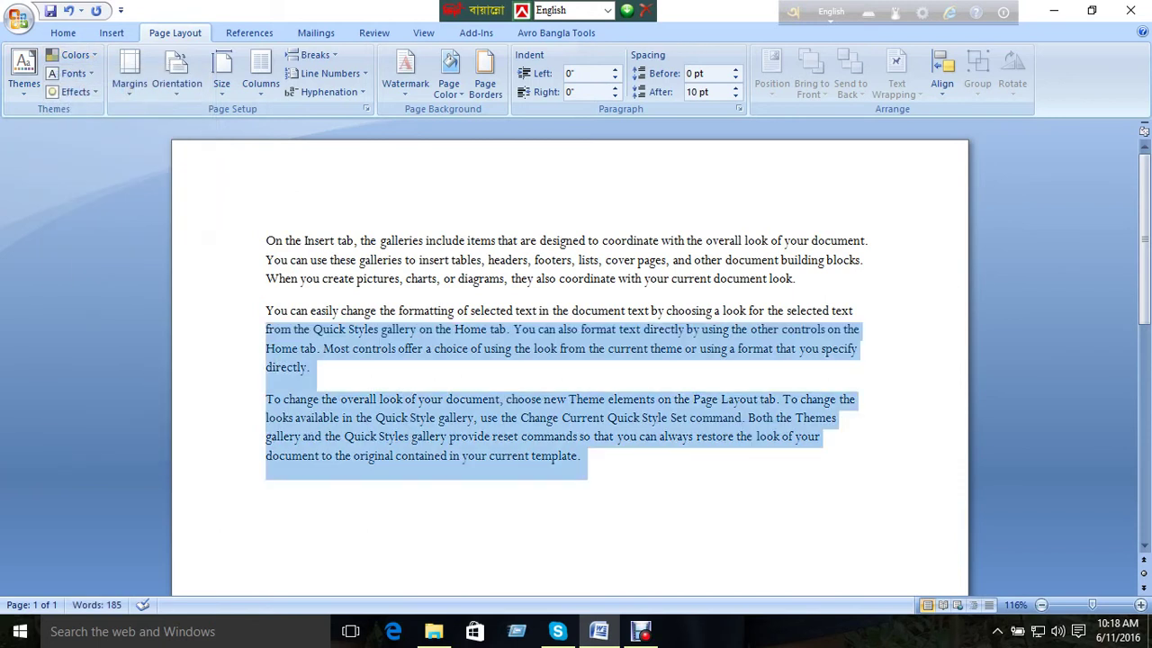
left_click(76, 55)
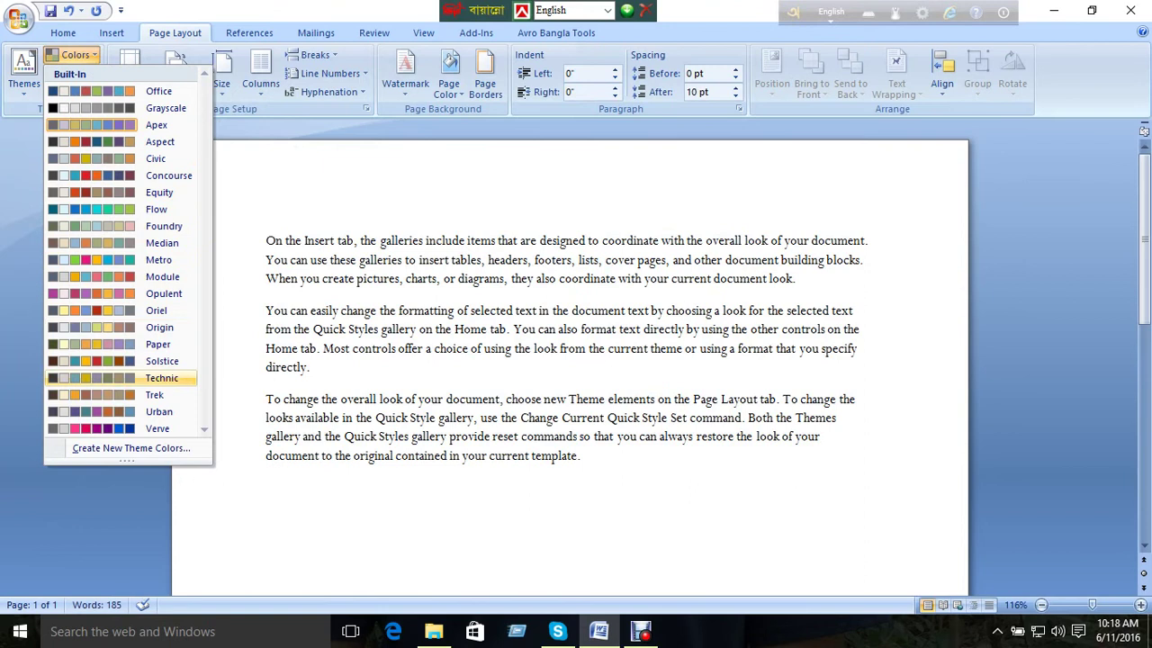
left_click(158, 411)
left_click(355, 457)
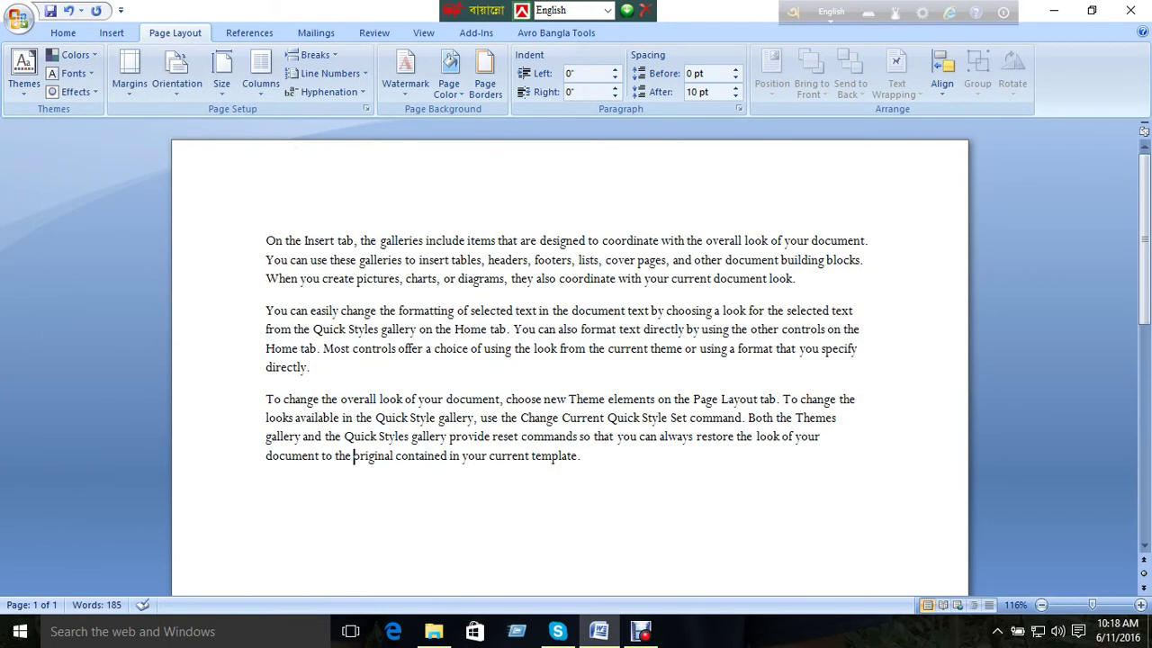
Apply the Concourse theme and set the theme colours to Office.
left_click(25, 72)
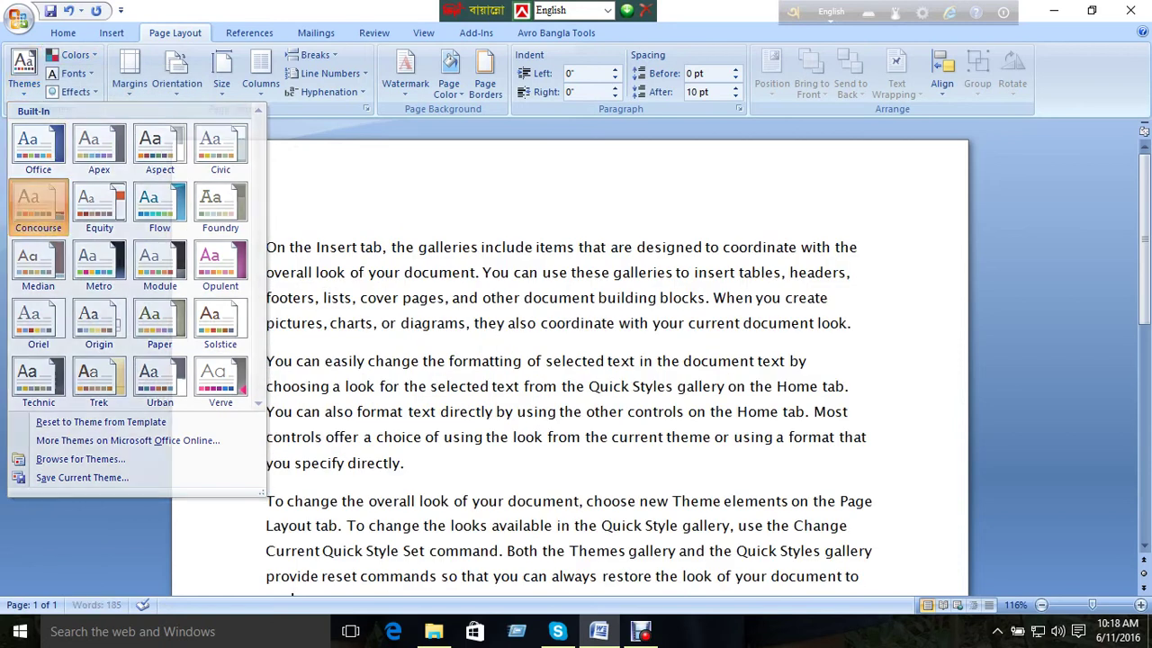
left_click(38, 202)
left_click(75, 55)
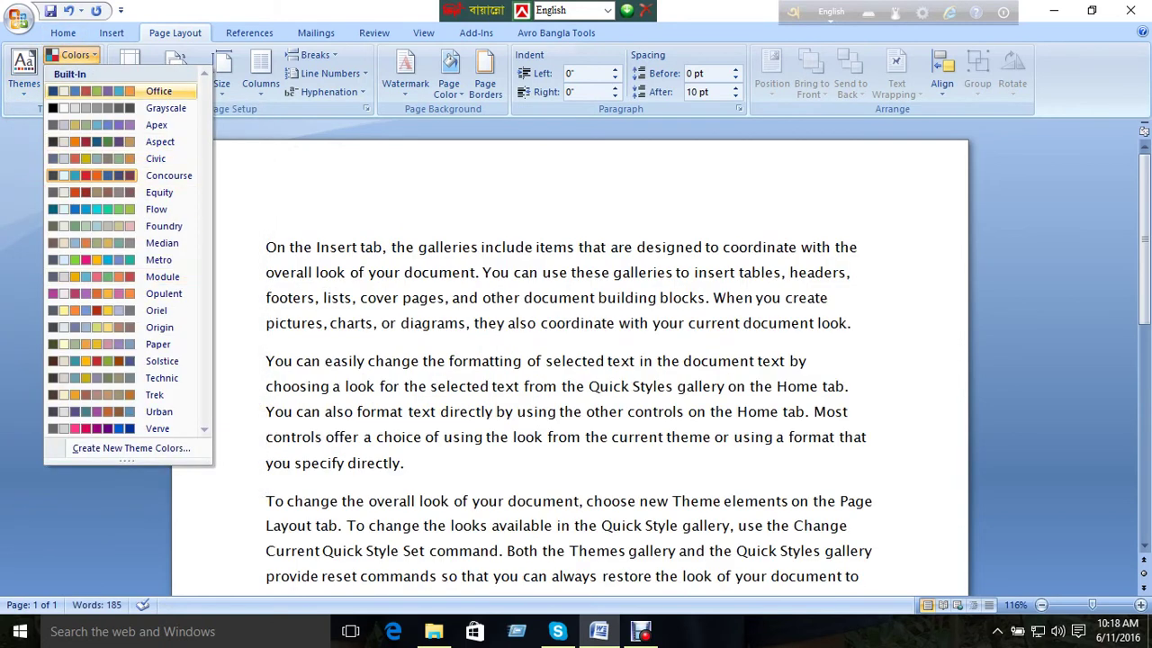
left_click(94, 91)
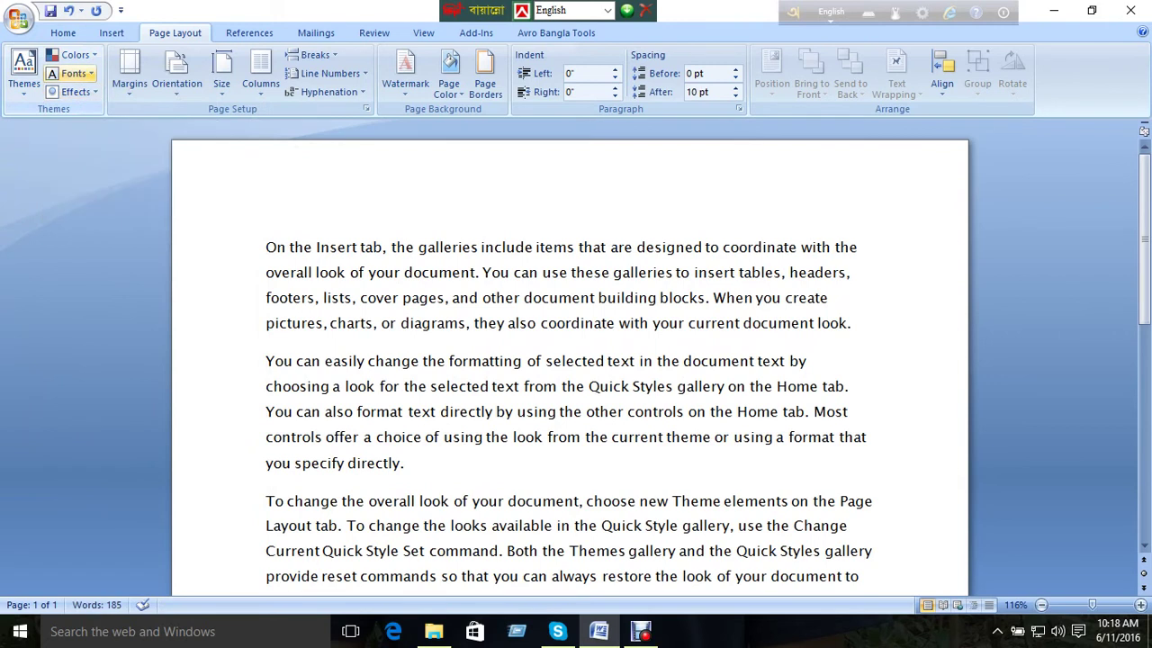
Browse the built-in theme font sets and apply Office Classic (Times New Roman).
left_click(74, 73)
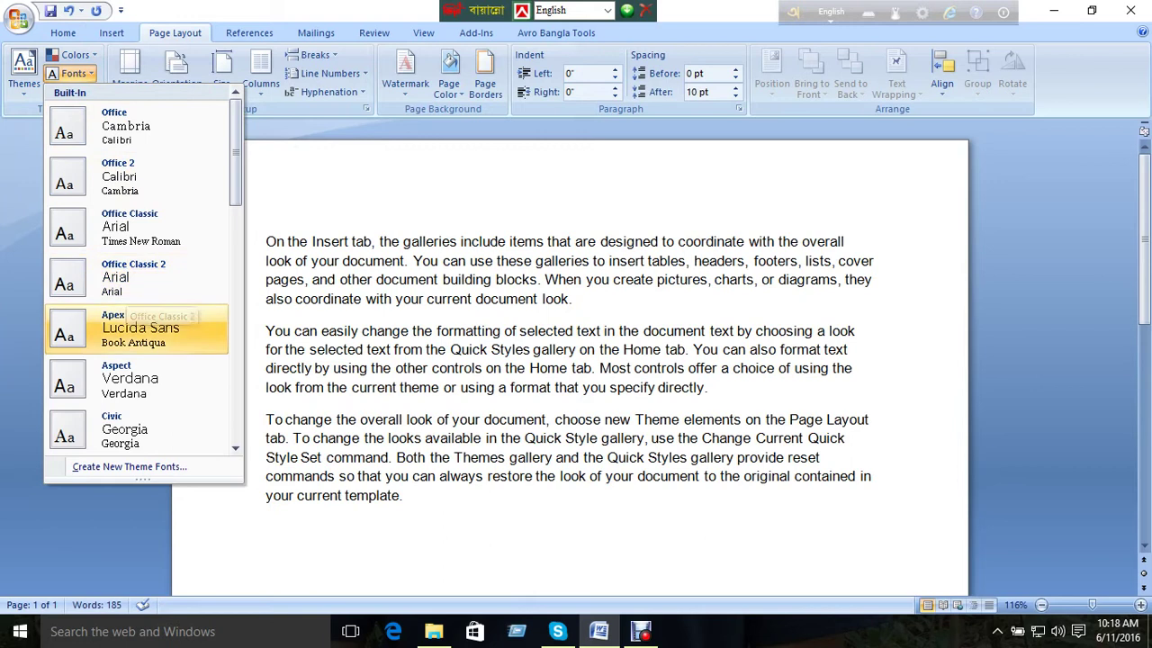
scroll(135, 405, "down", 2)
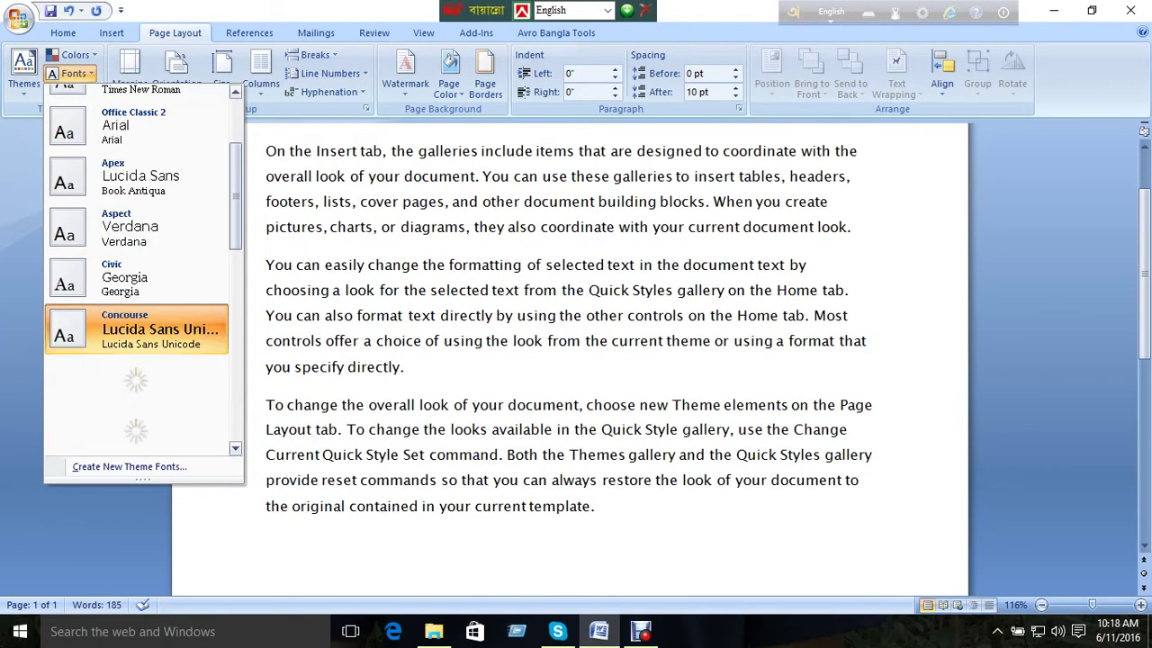
scroll(135, 405, "down", 2)
scroll(135, 405, "down", 3)
scroll(135, 441, "down", 2)
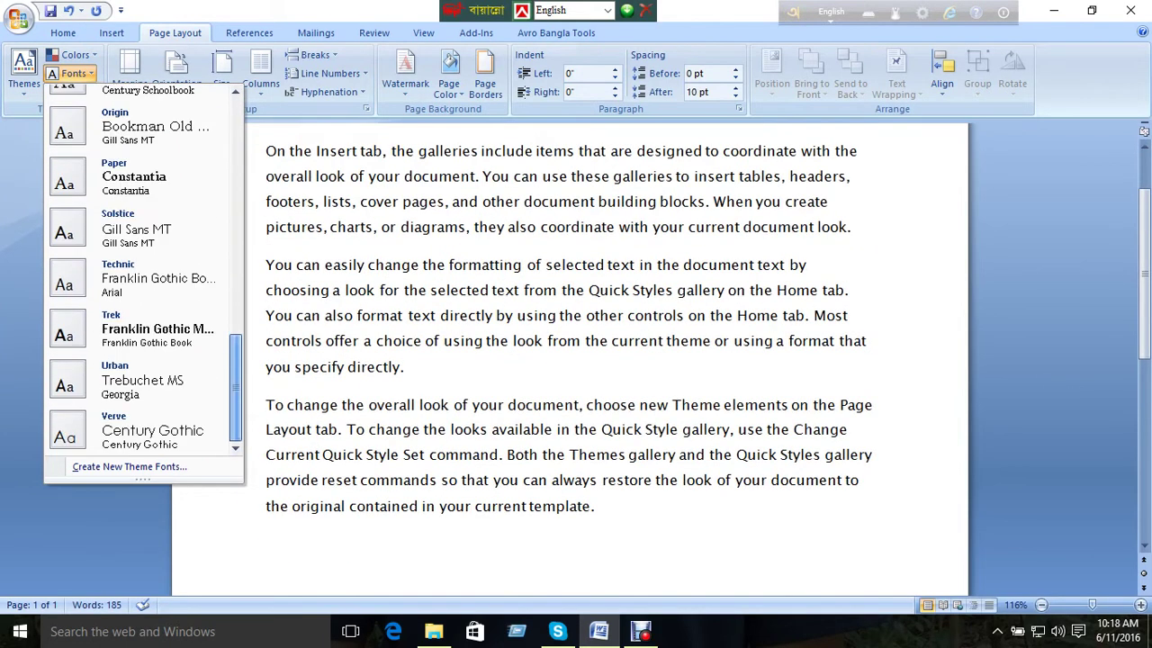
scroll(135, 441, "up", 5)
scroll(135, 441, "up", 5)
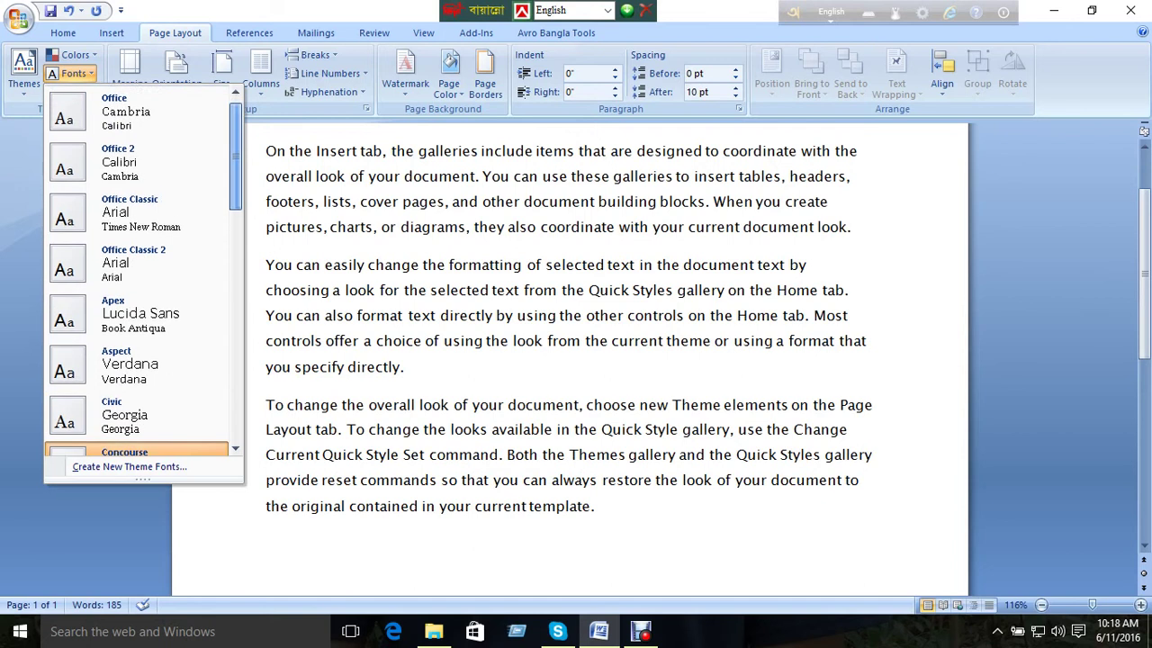
scroll(136, 432, "down", 1)
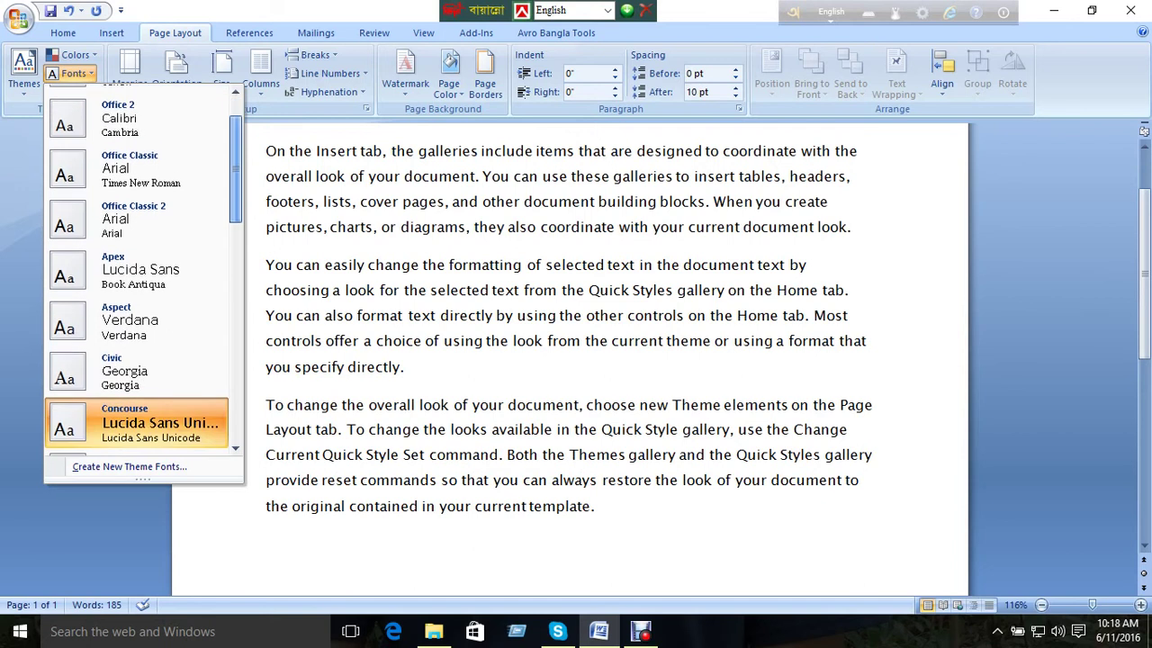
scroll(135, 423, "up", 1)
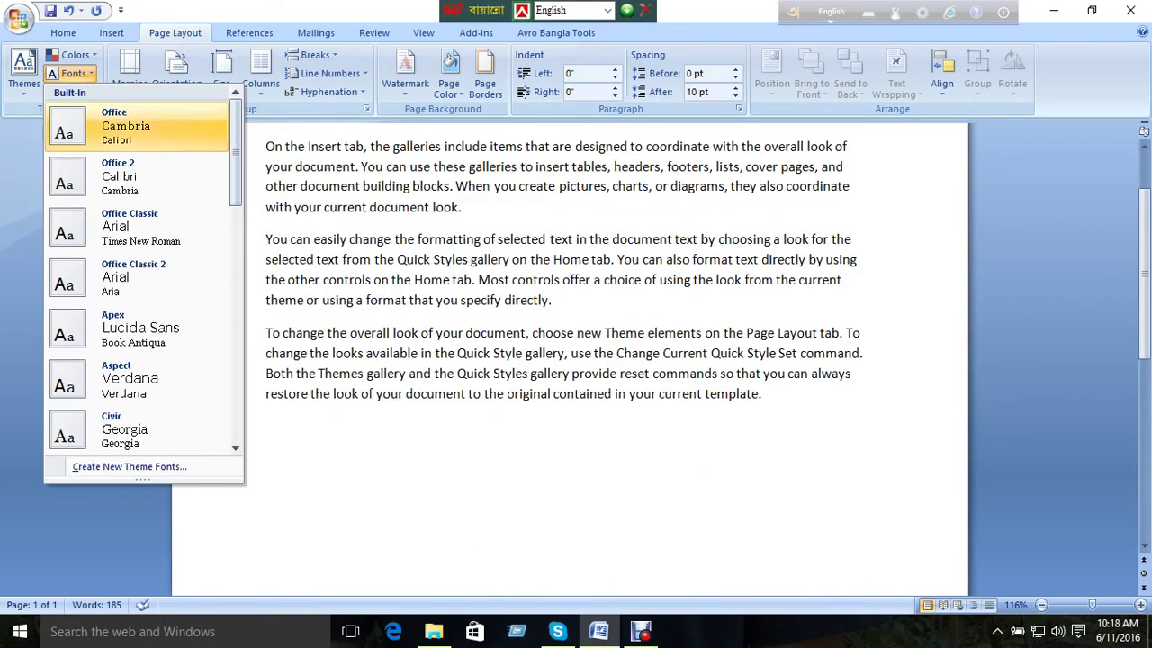
left_click(136, 227)
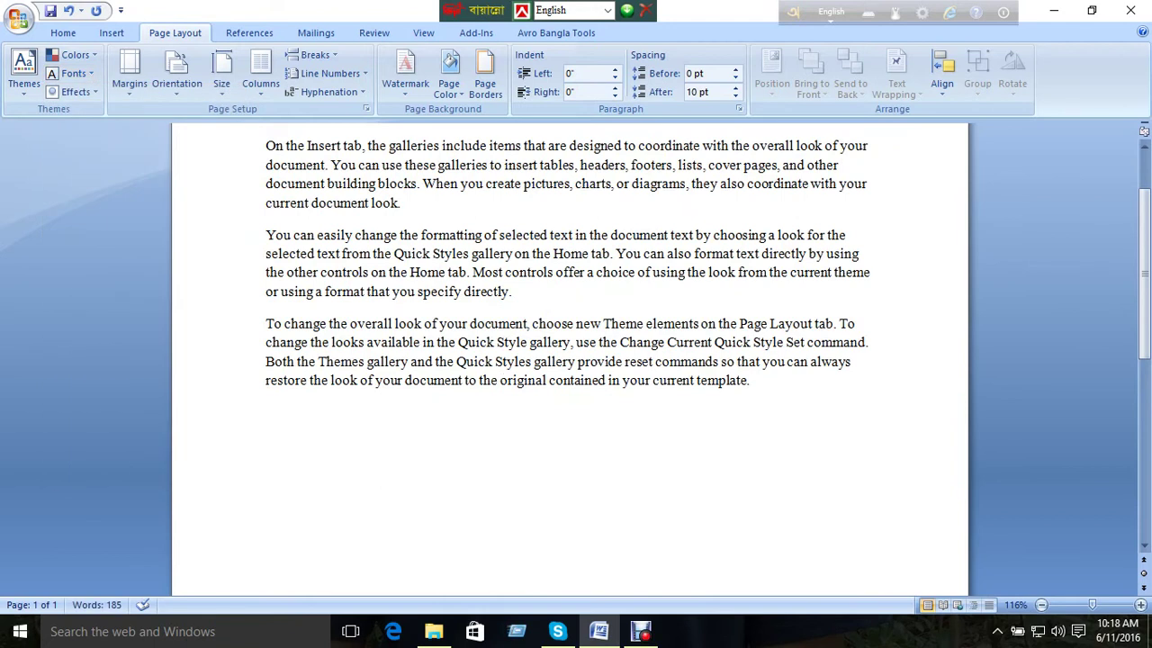
Delete the stray test letters typed on the last line and keep Office Classic fonts.
key("shift+Up")
key("shift+Up")
key("shift+Up")
key("shift+Down")
key("shift+Down")
key("shift+Down")
type("Dfgf")
key("shift+Home")
key("BackSpace")
type("Gdfgfg")
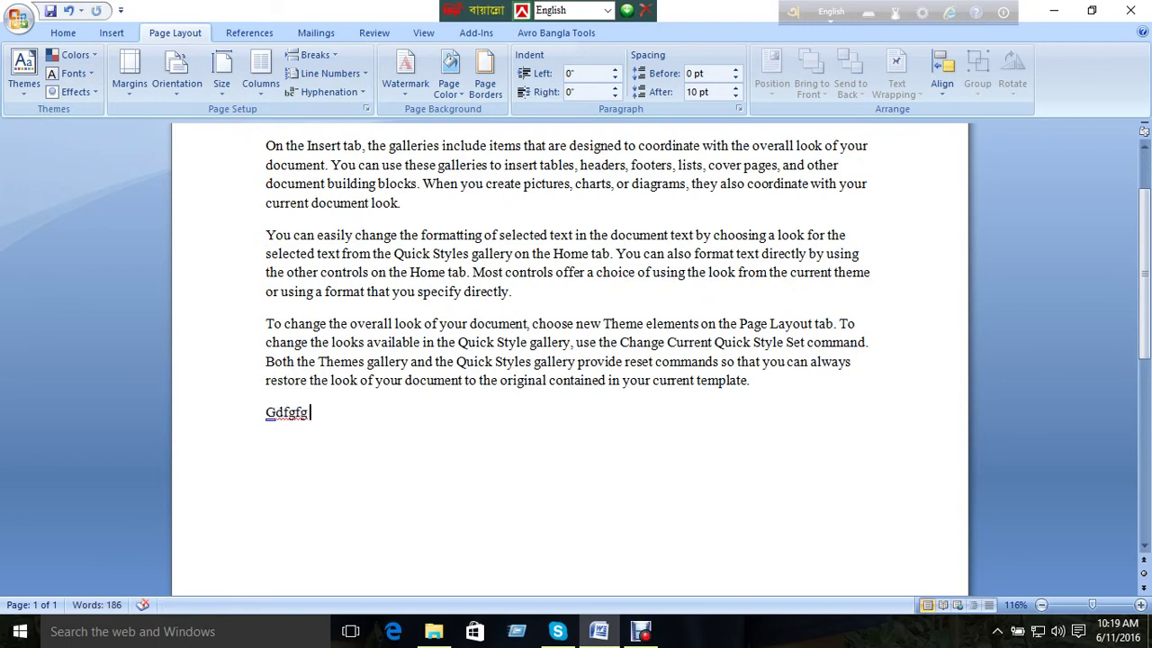
key("shift+Home")
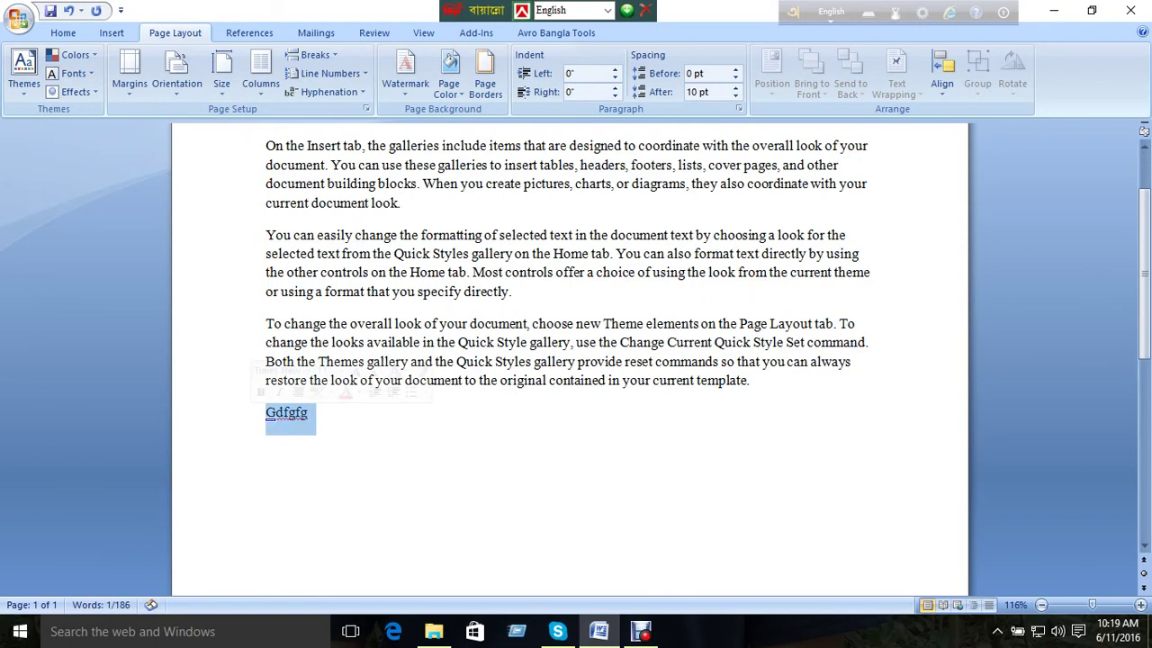
key("BackSpace")
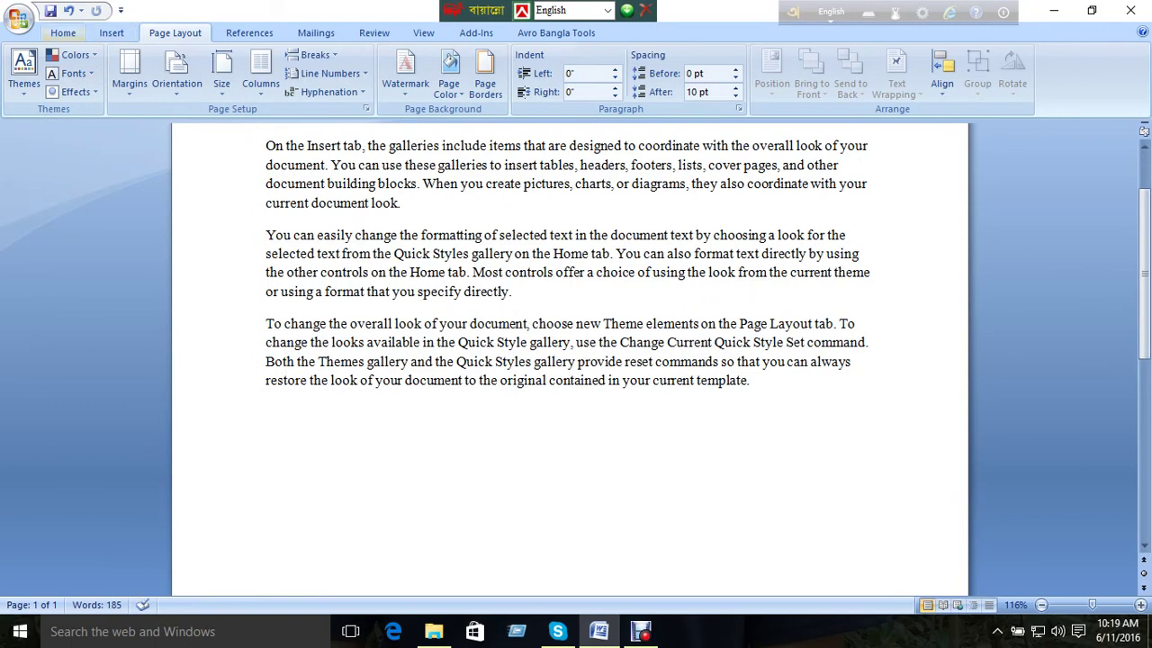
left_click(72, 73)
left_click(135, 227)
Preview the Aspect theme fonts on the paragraphs.
left_click(72, 73)
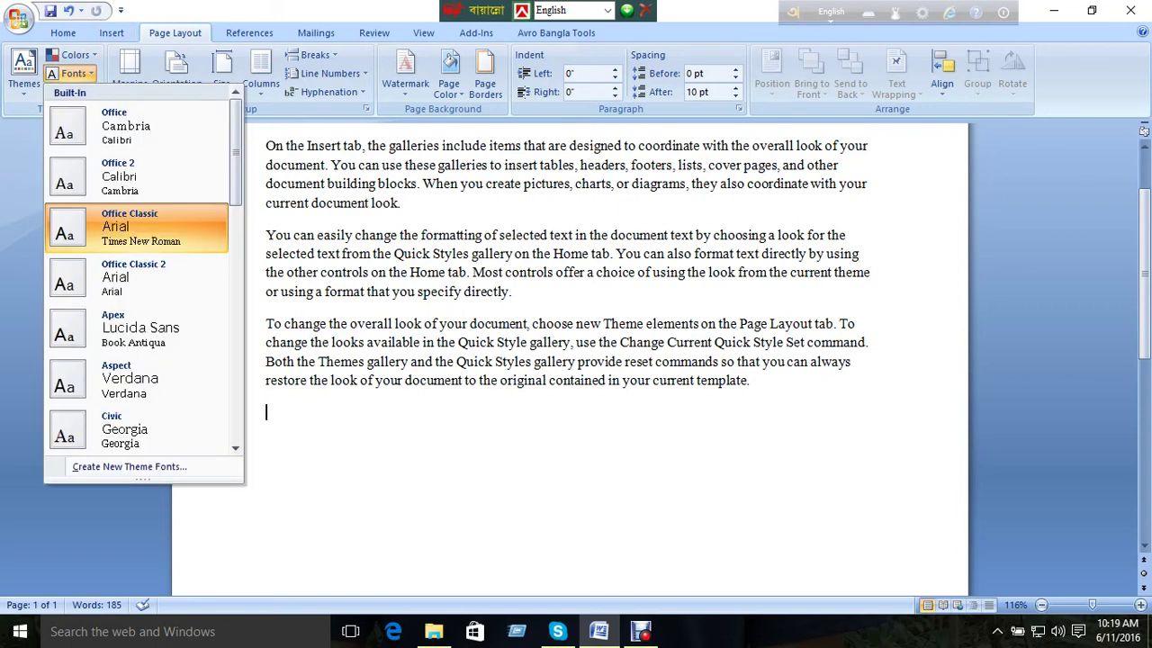
left_click(111, 32)
left_click(175, 33)
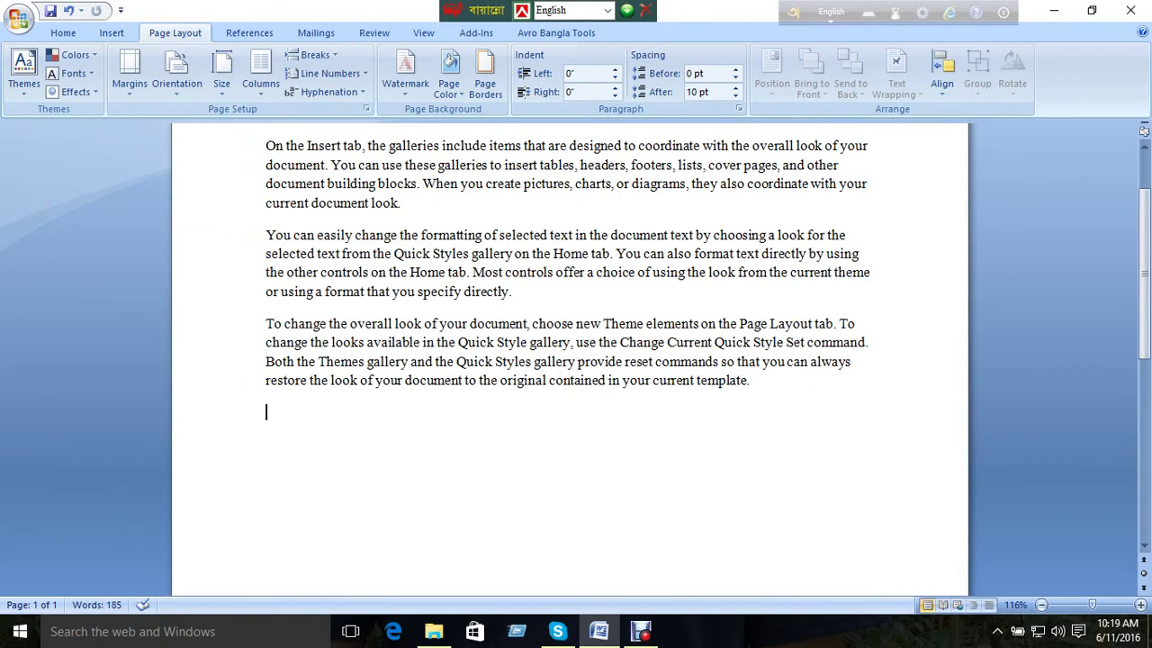
left_click(72, 73)
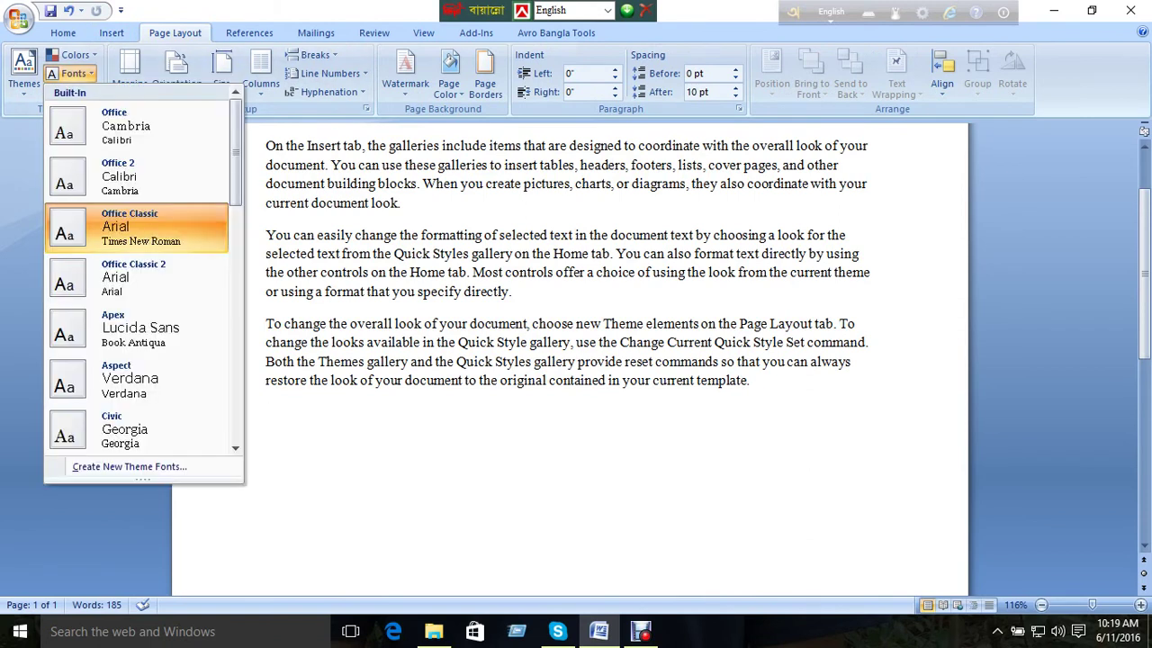
left_click(136, 227)
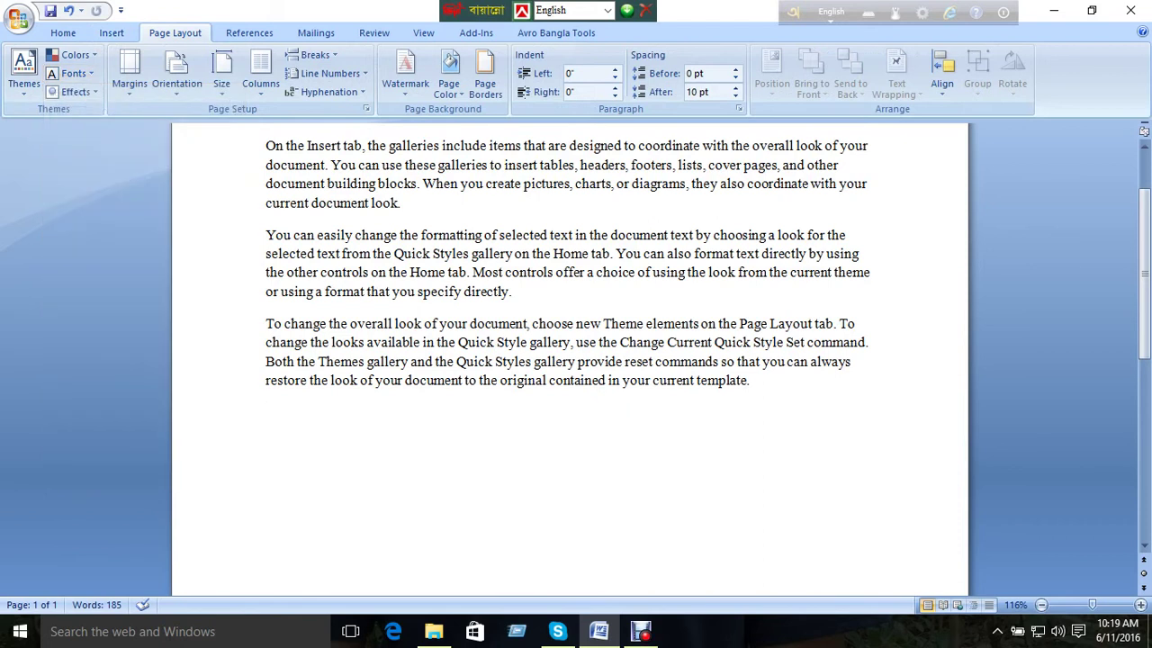
left_click(72, 73)
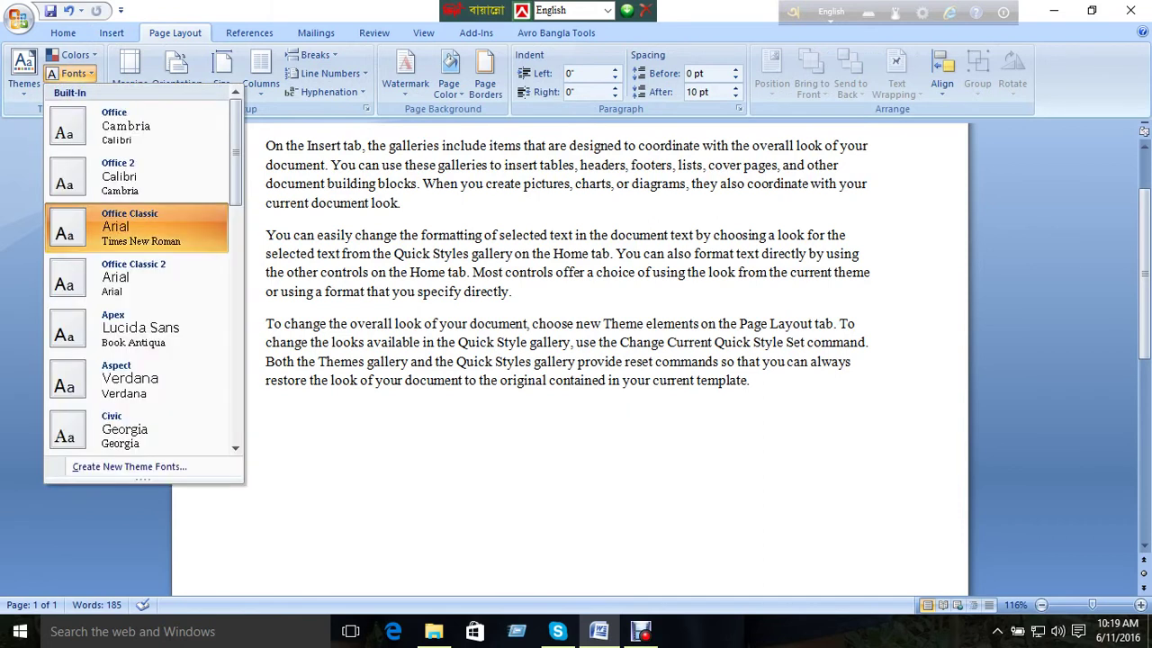
left_click(135, 379)
Delete the test word 'tyb', restore Office Classic fonts, and show the theme effects gallery.
type("tyb")
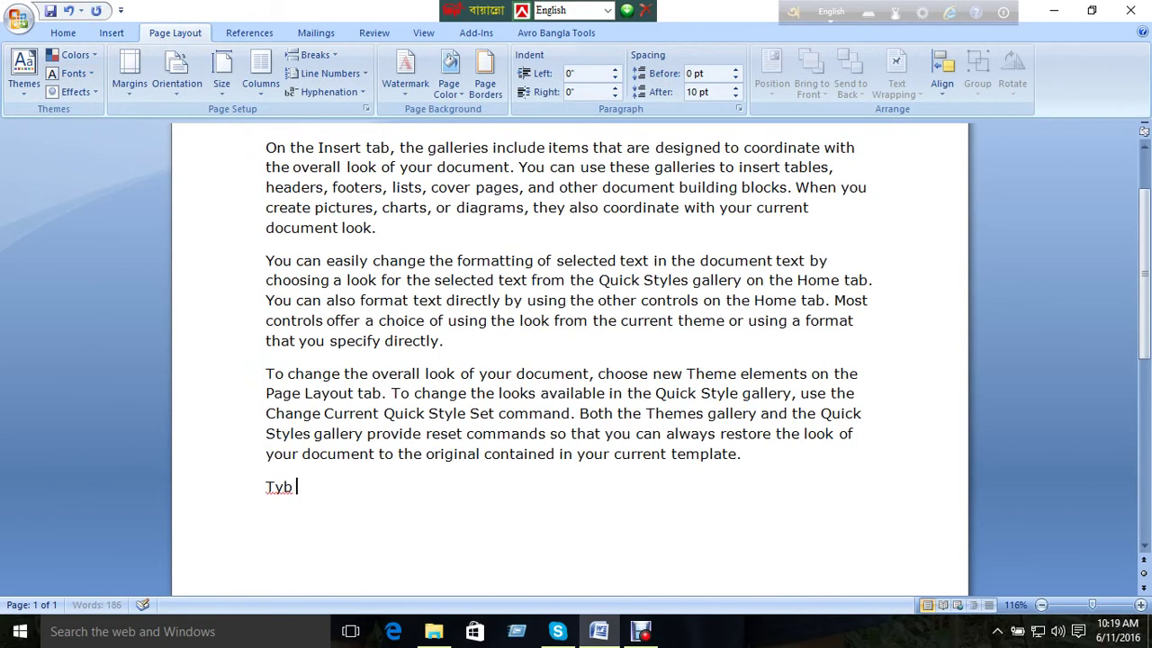
key("shift+Home")
key("BackSpace")
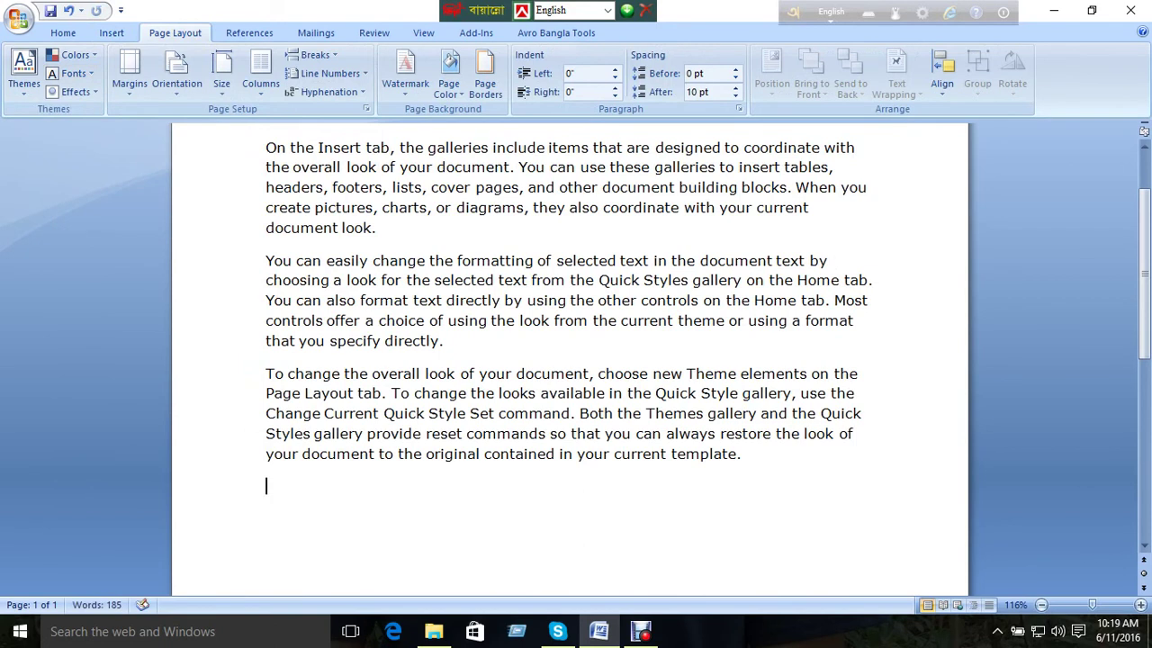
left_click(74, 73)
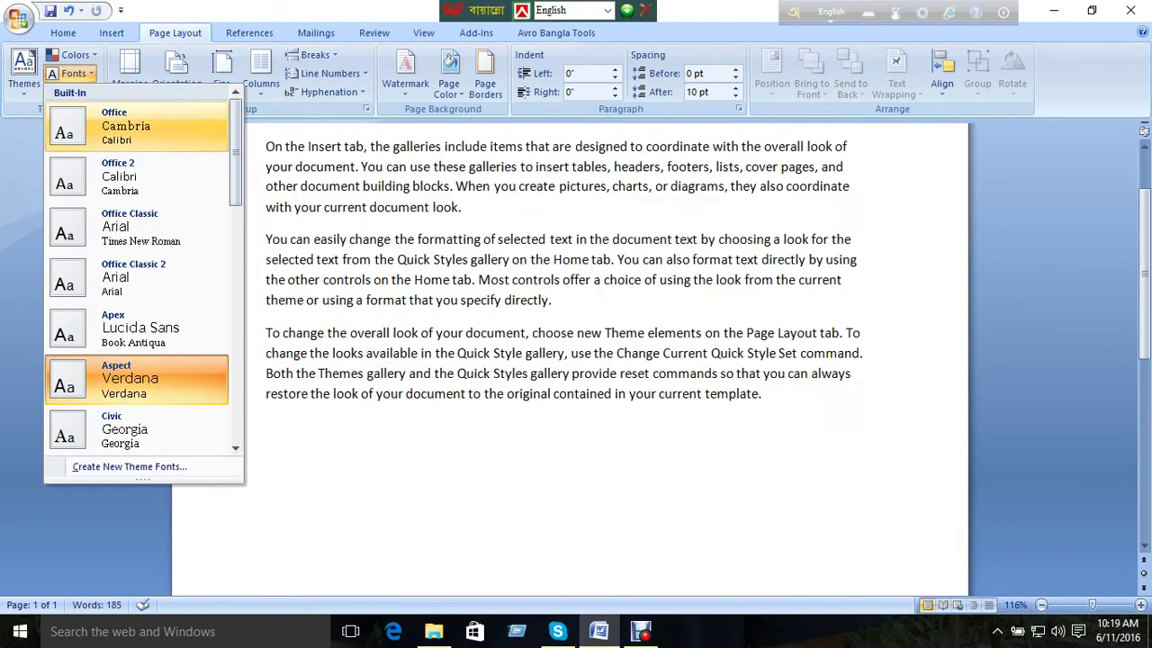
left_click(135, 227)
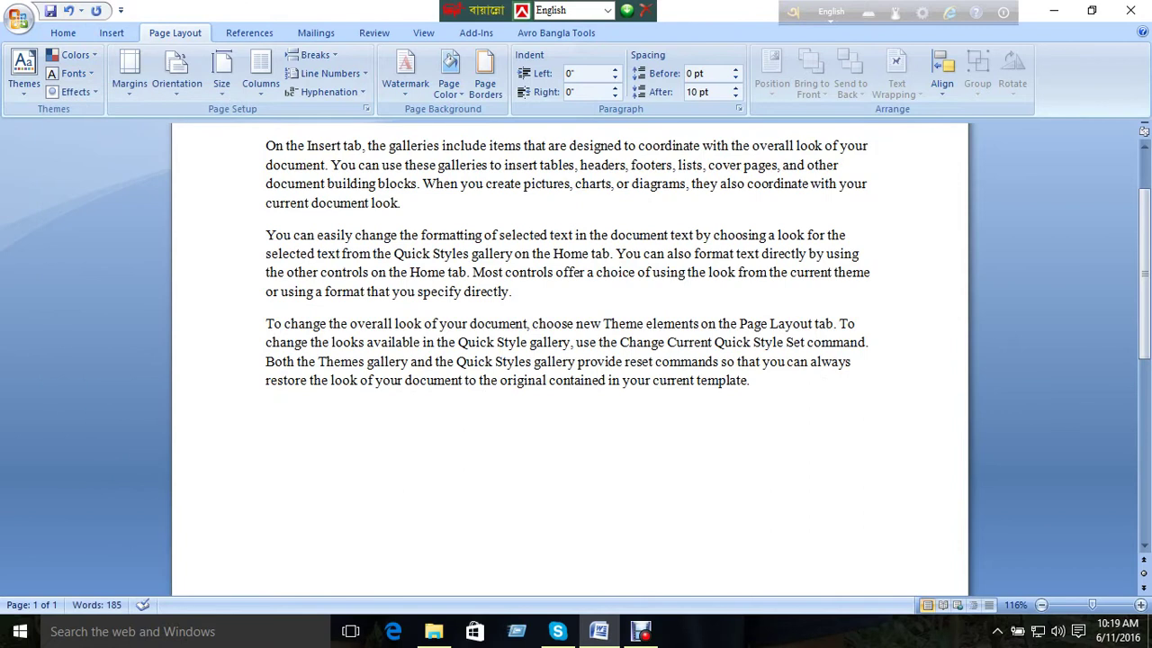
left_click(76, 92)
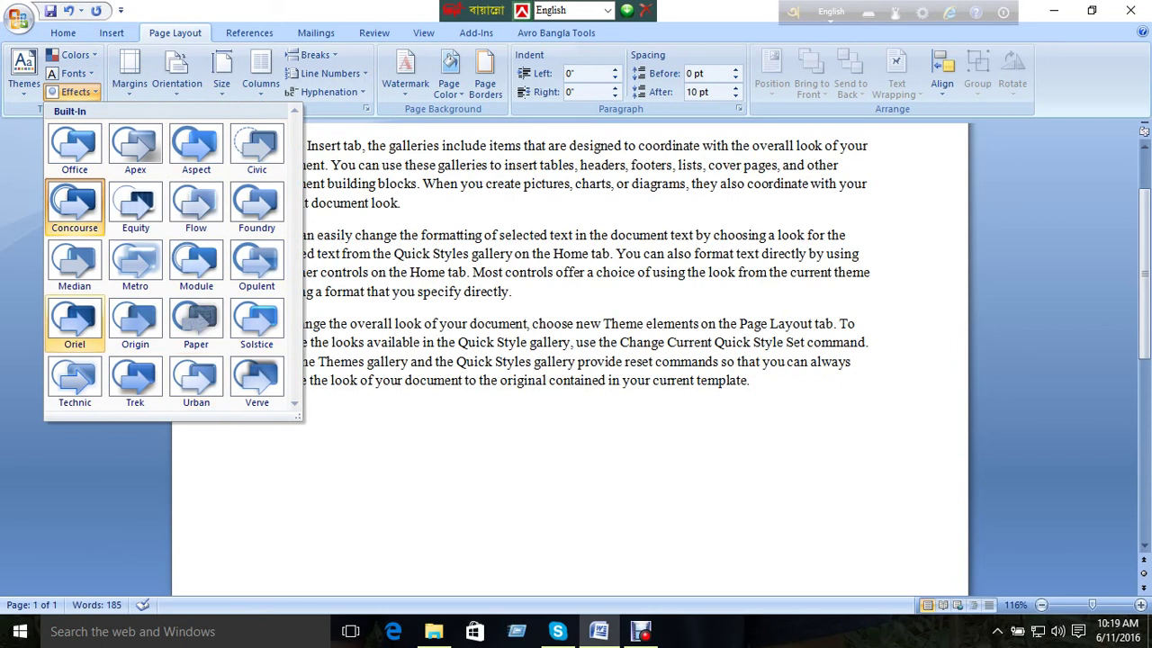
Pick a theme effect, reconfirm Office Classic theme fonts, and return to the Home tab.
left_click(135, 266)
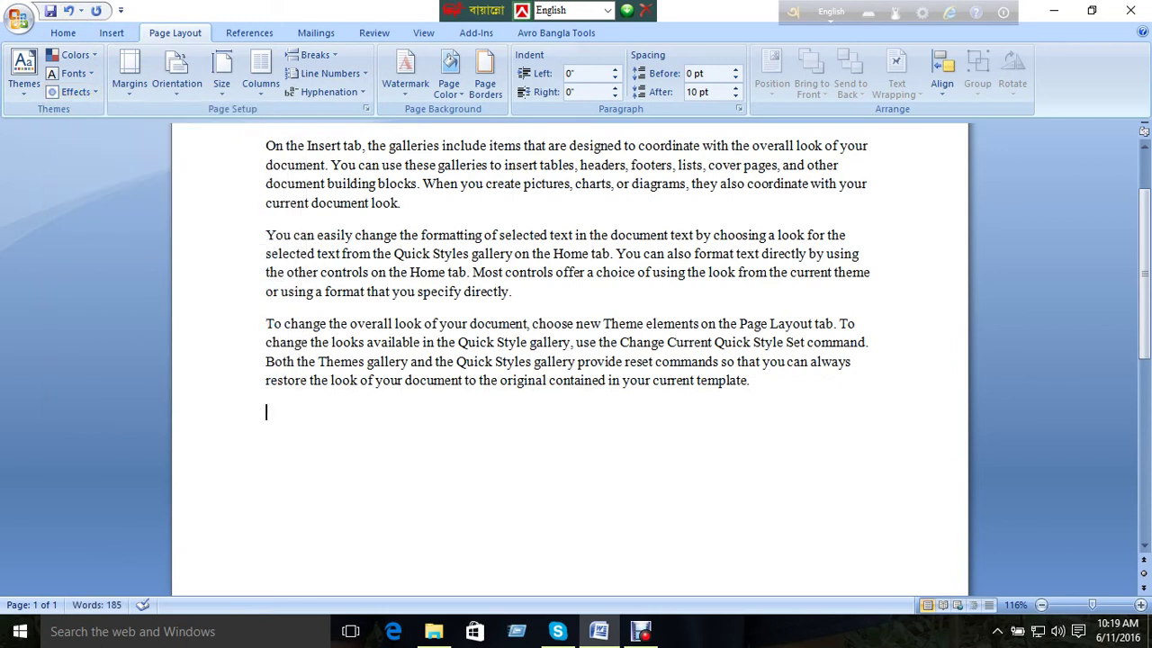
left_click(24, 72)
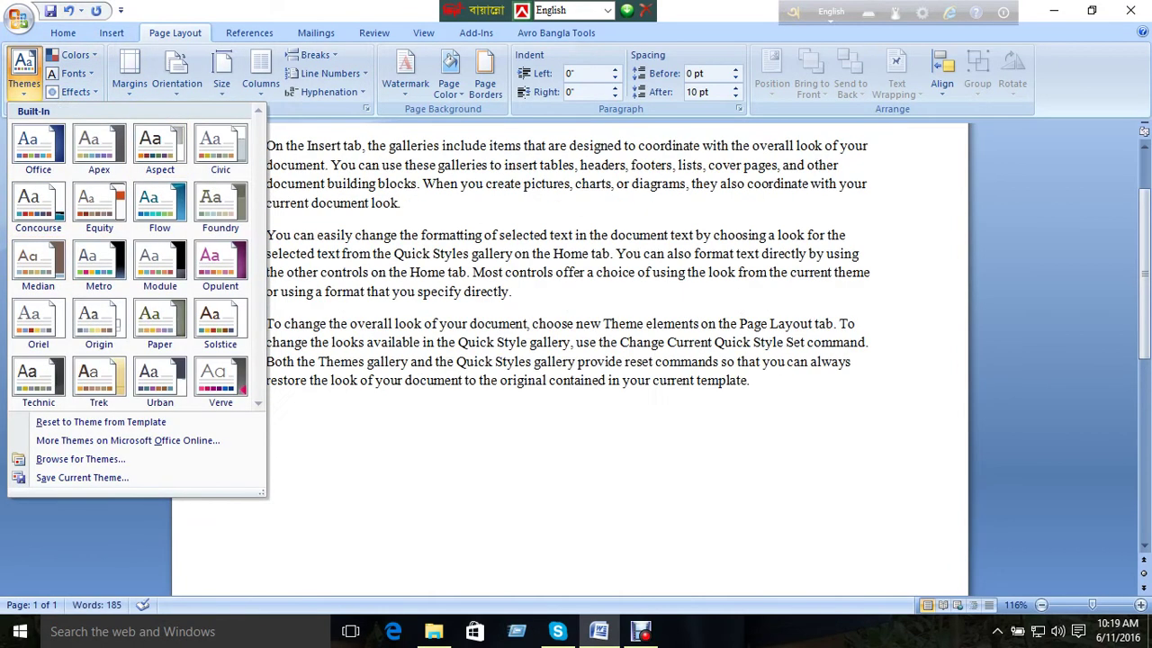
left_click(72, 73)
left_click(135, 227)
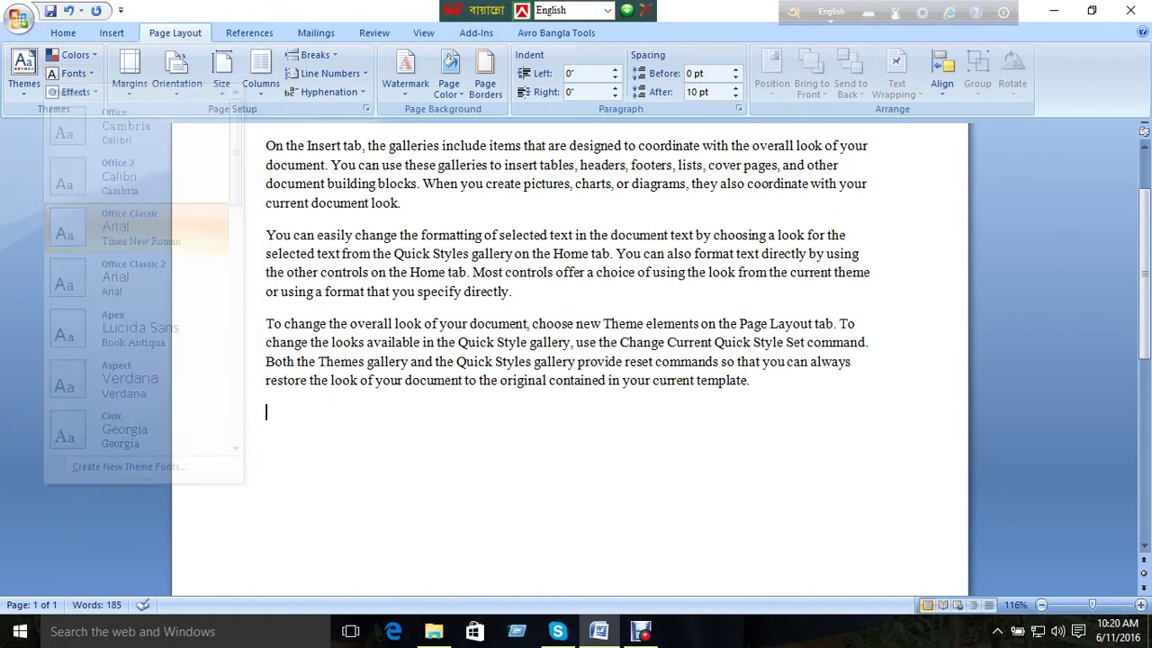
left_click(63, 33)
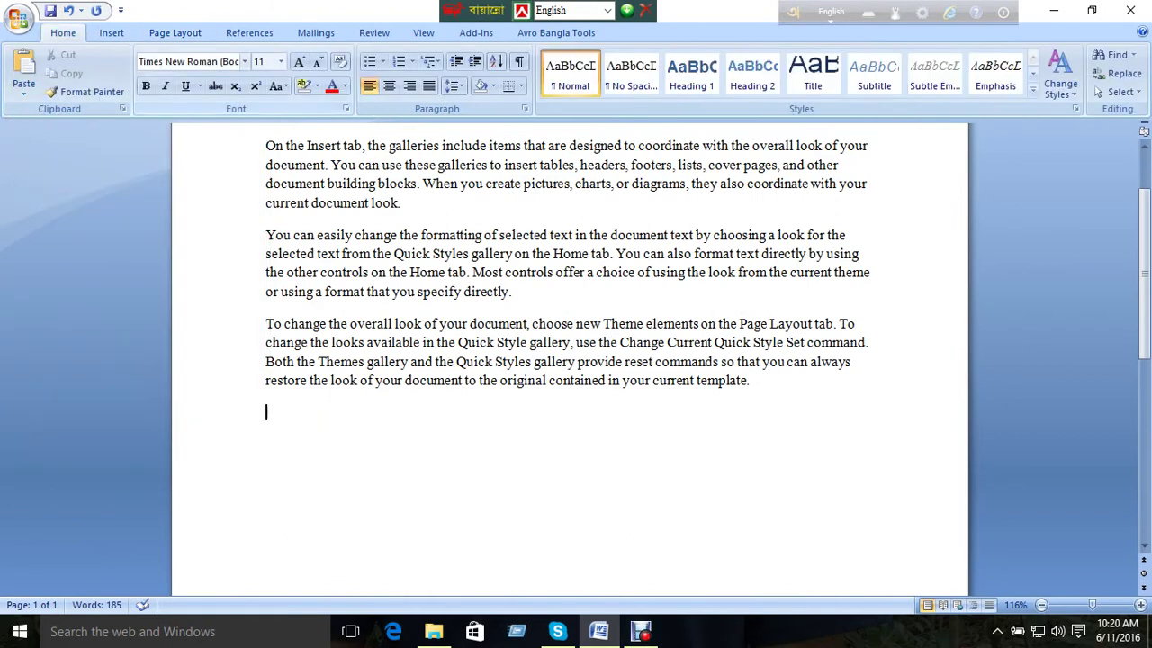
Set the font to Bernard MT Condensed, then apply Narrow 0.5-inch margins.
left_click(244, 61)
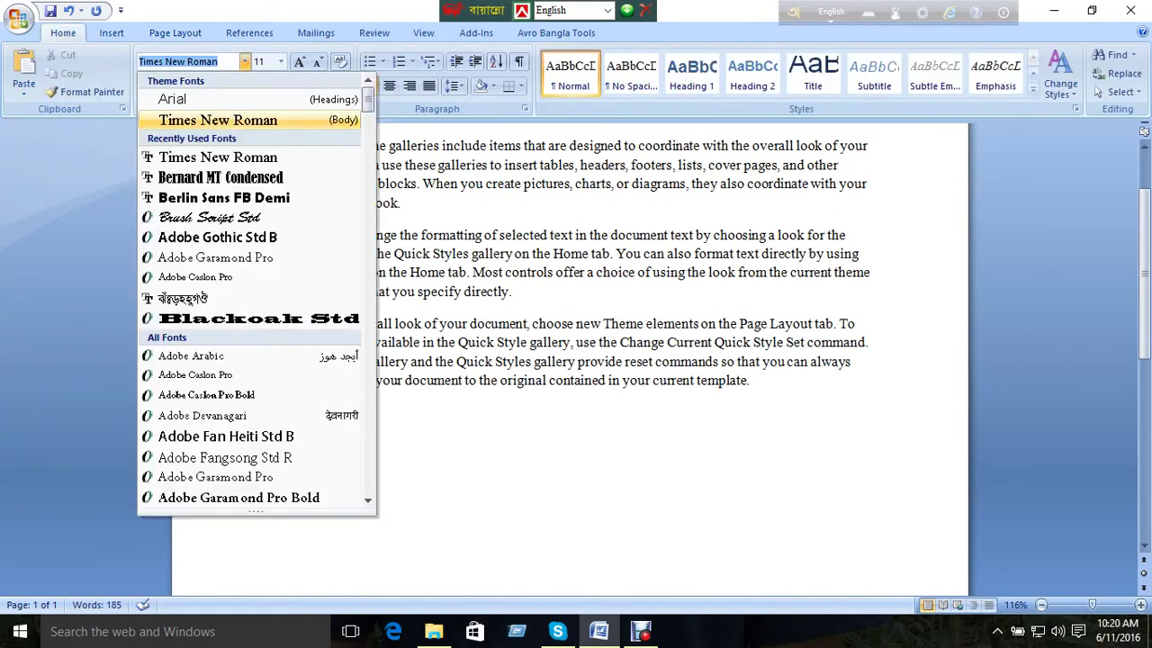
left_click(221, 177)
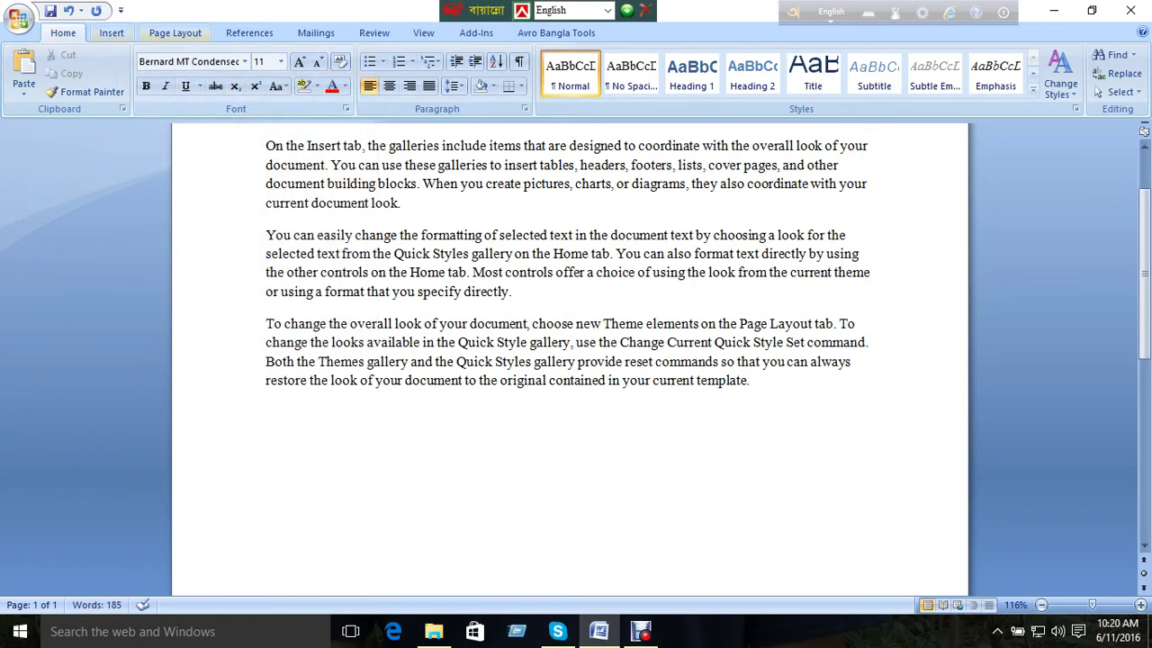
left_click(176, 32)
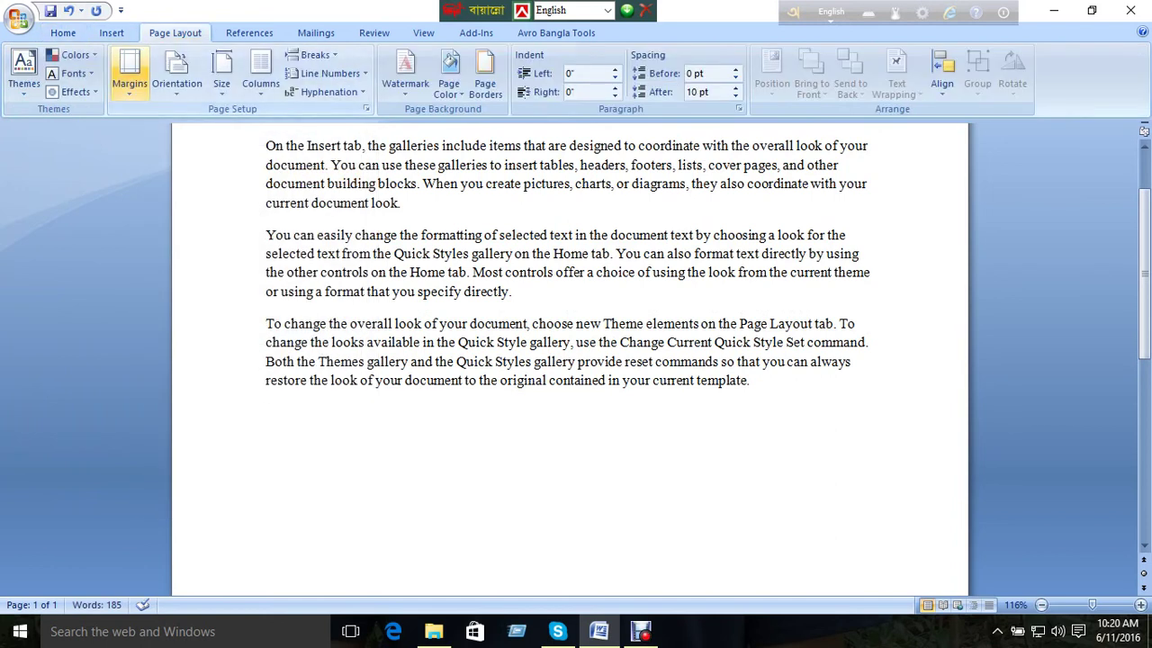
left_click(129, 72)
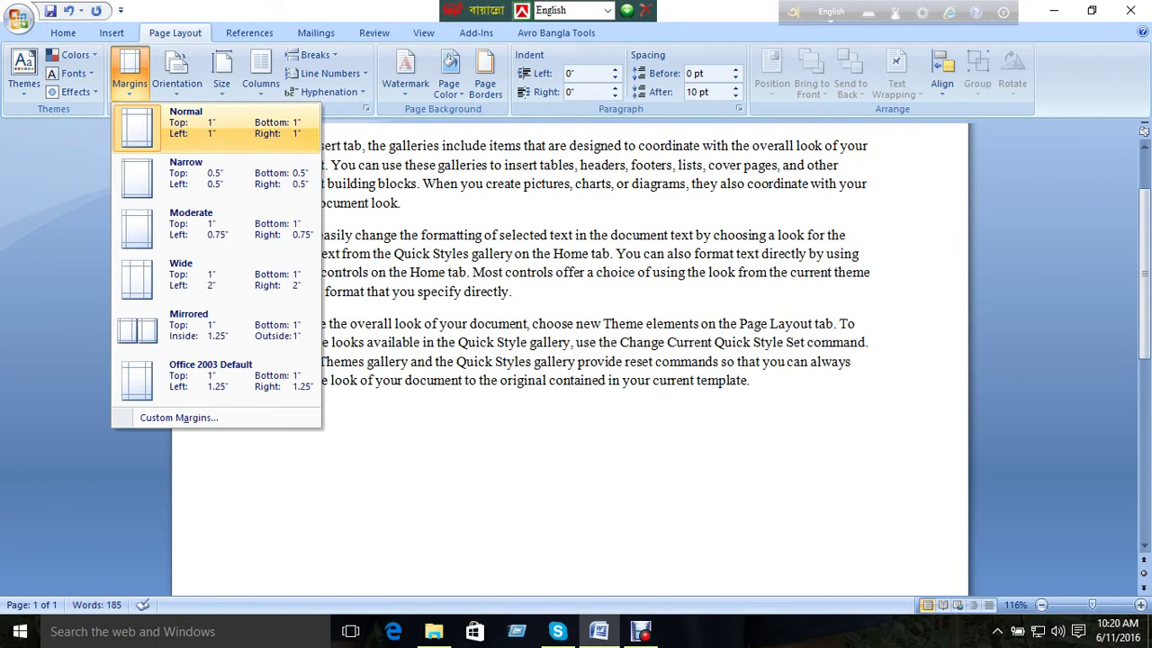
left_click(216, 122)
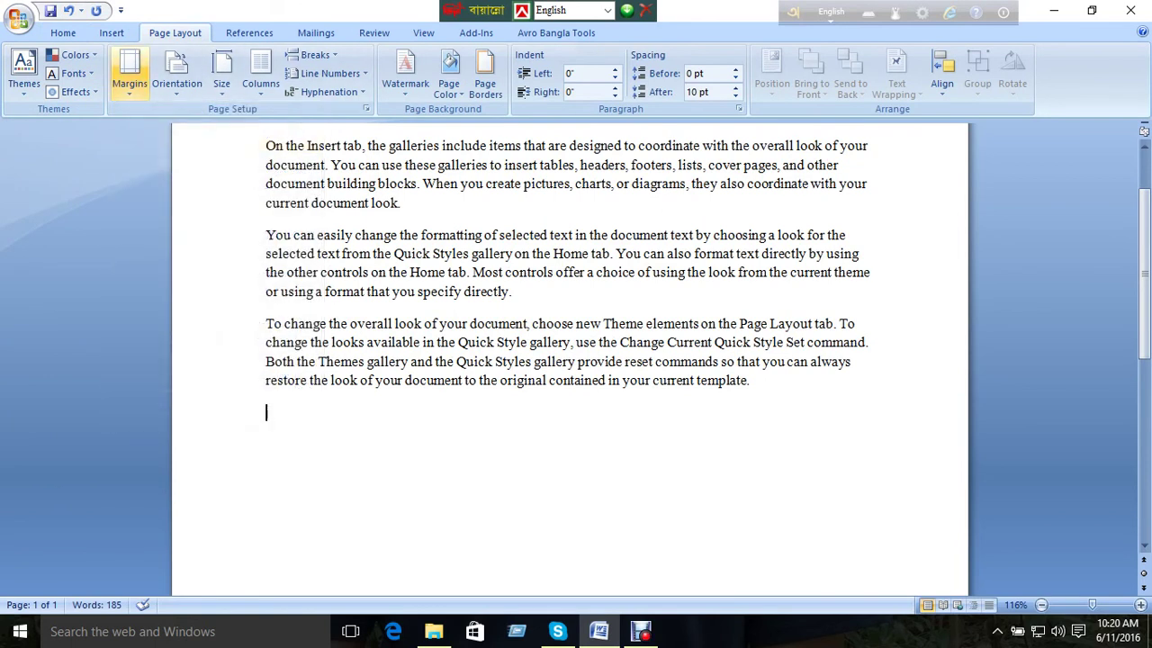
left_click(129, 72)
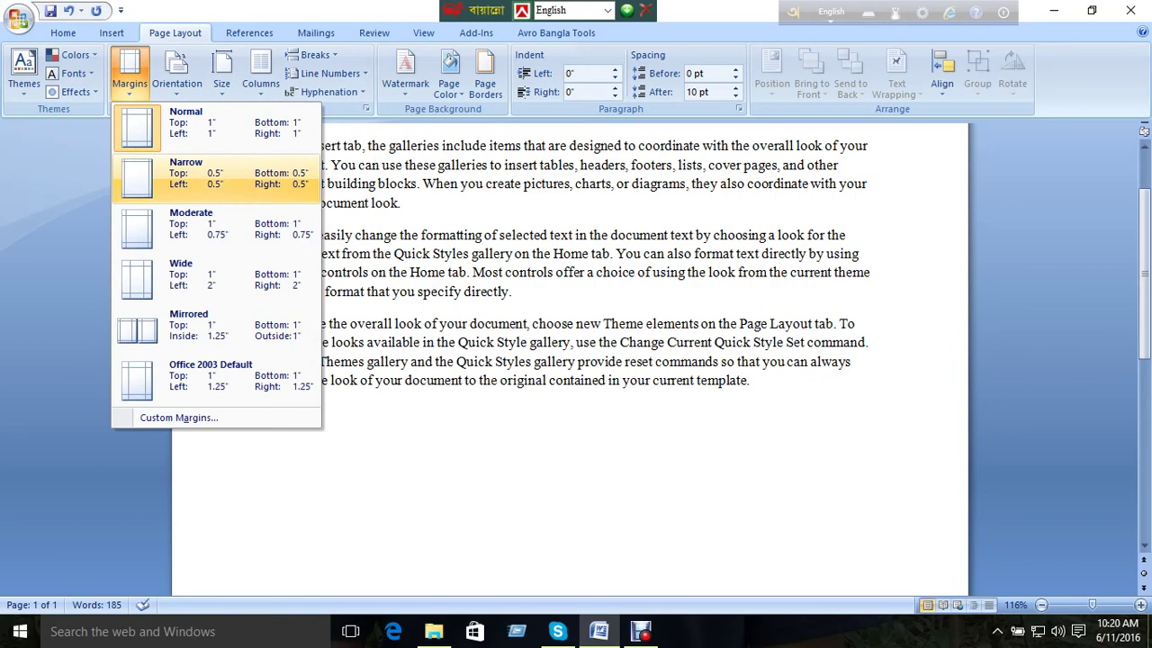
left_click(216, 173)
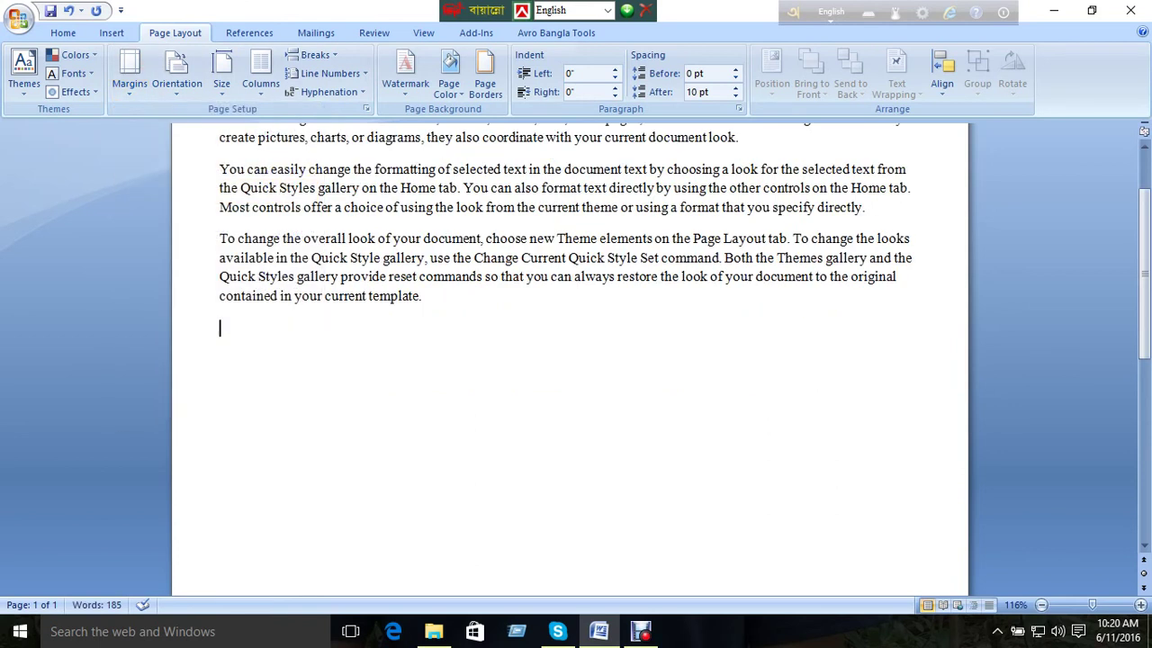
Try the Moderate, Wide and Mirrored margin presets.
left_click(130, 72)
left_click(72, 286)
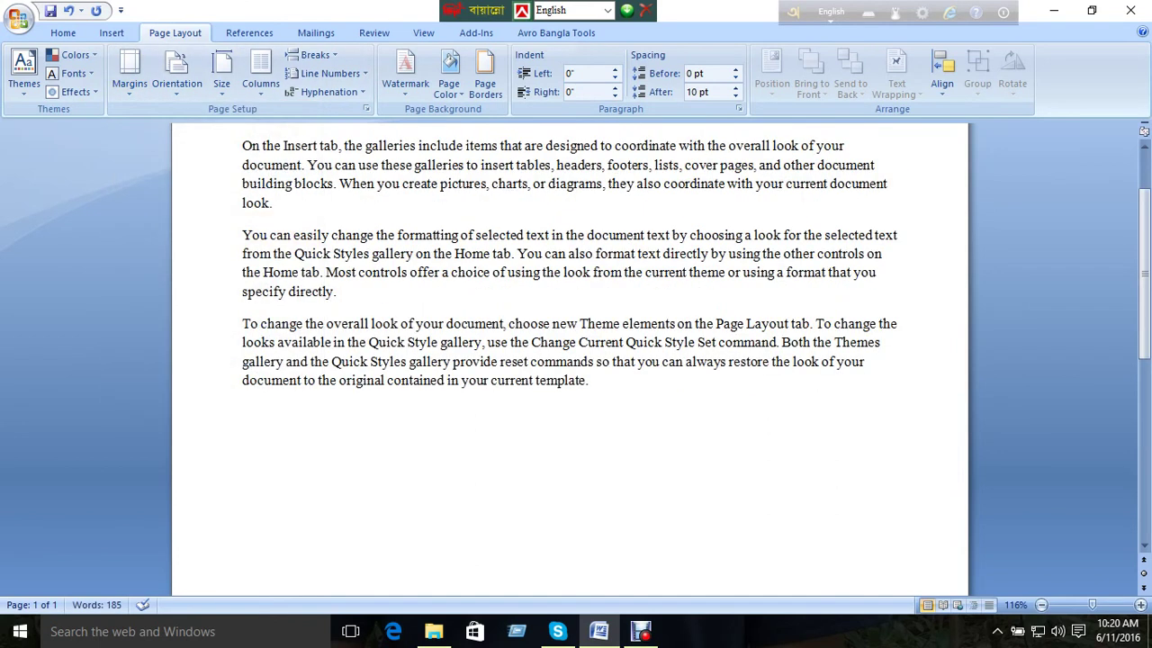
left_click(130, 72)
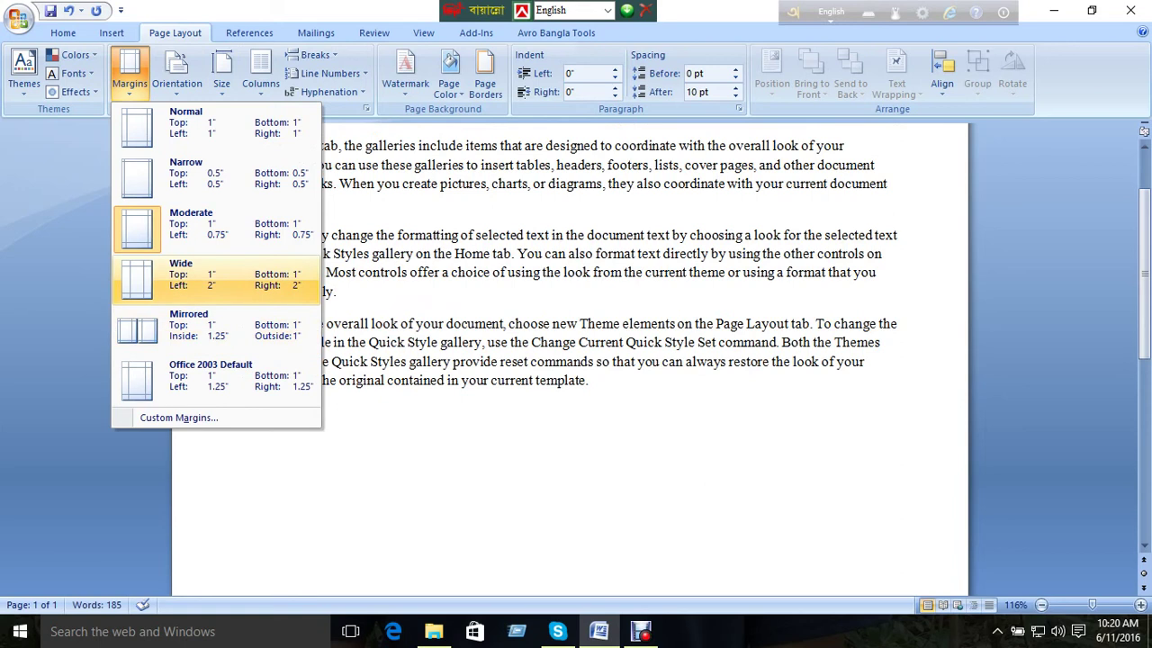
left_click(216, 274)
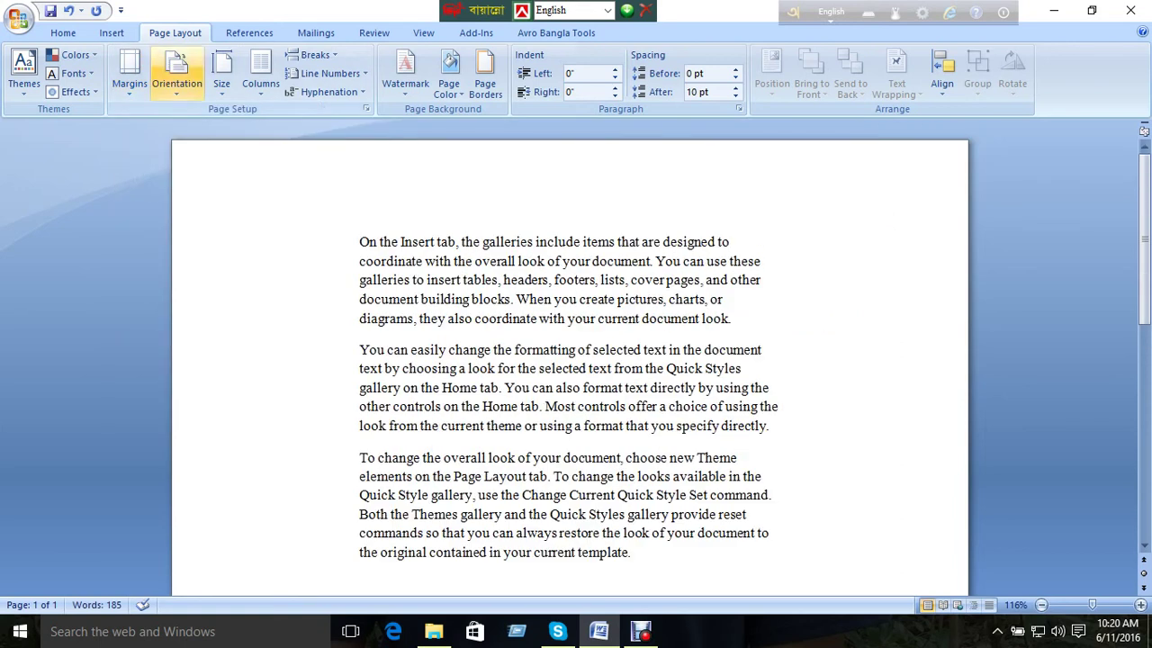
left_click(130, 72)
left_click(216, 328)
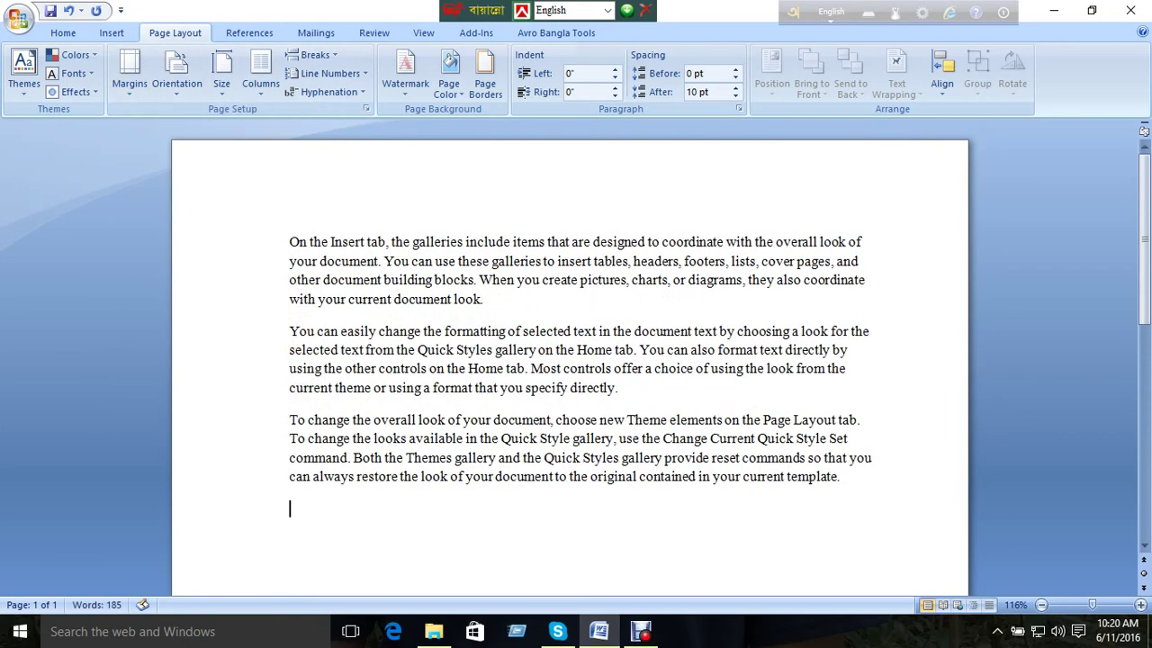
scroll(570, 360, "down", 4)
scroll(570, 360, "up", 3)
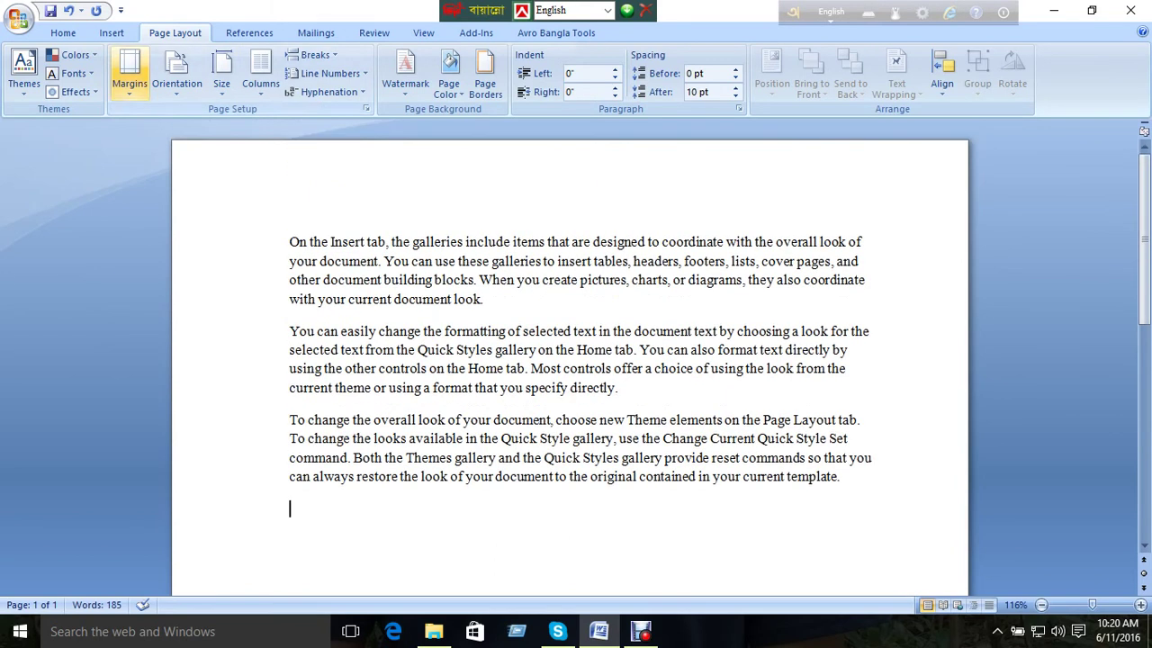
Try Office 2003 Default margins, then settle on Normal 1-inch margins.
left_click(129, 73)
left_click(207, 376)
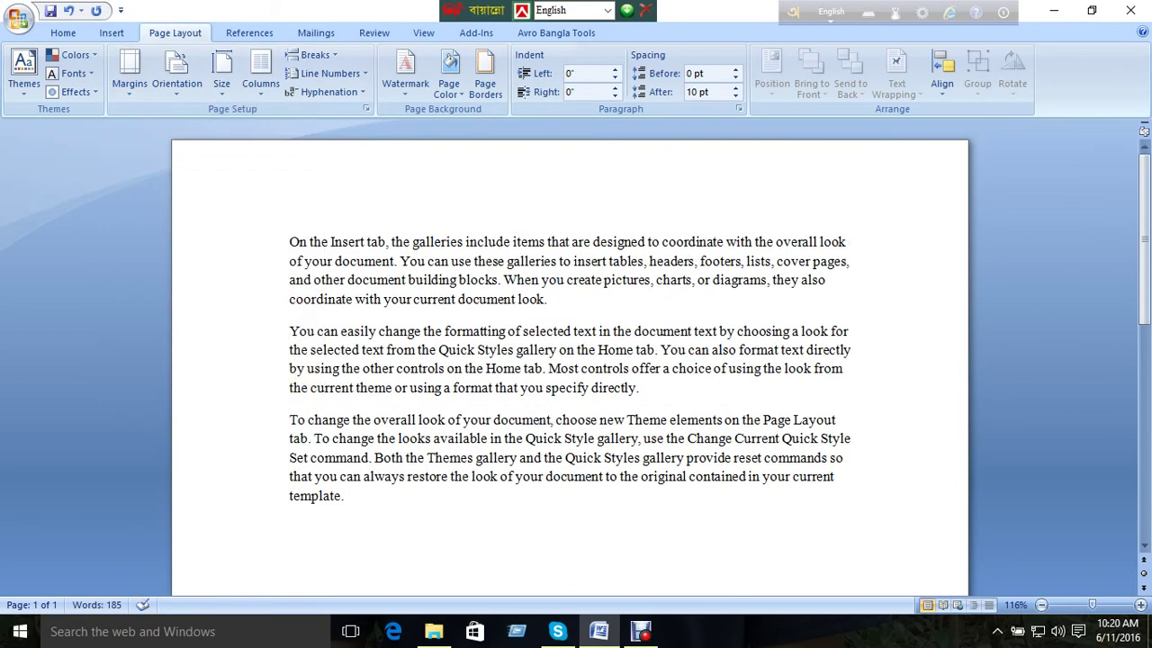
left_click(112, 33)
left_click(174, 32)
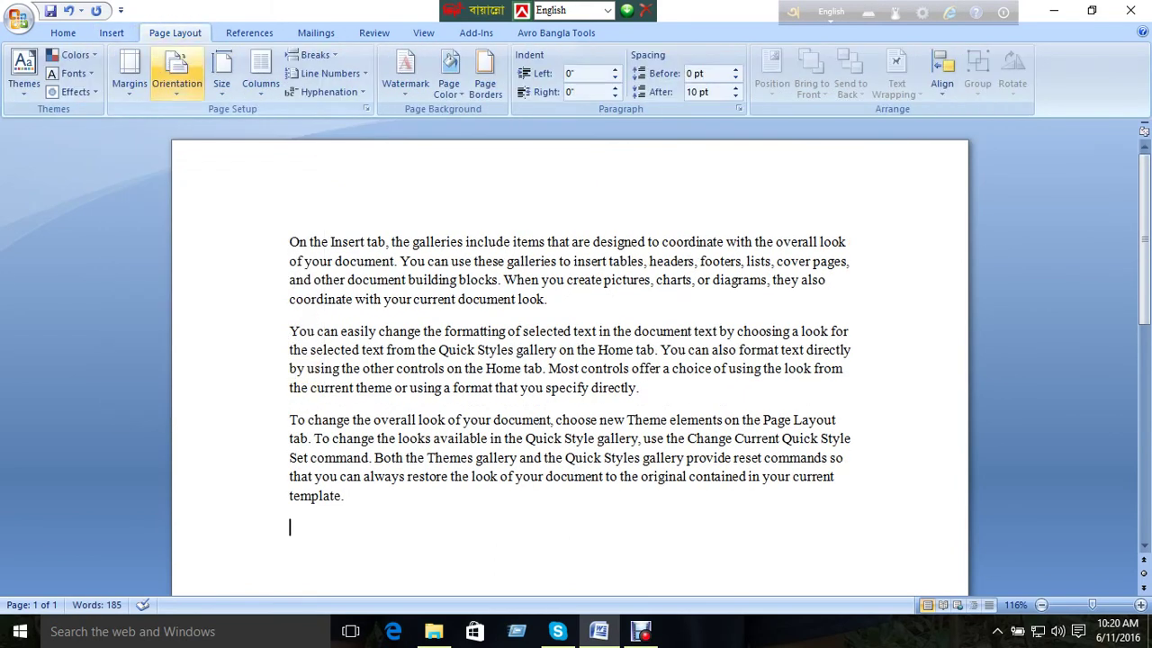
left_click(130, 72)
left_click(207, 126)
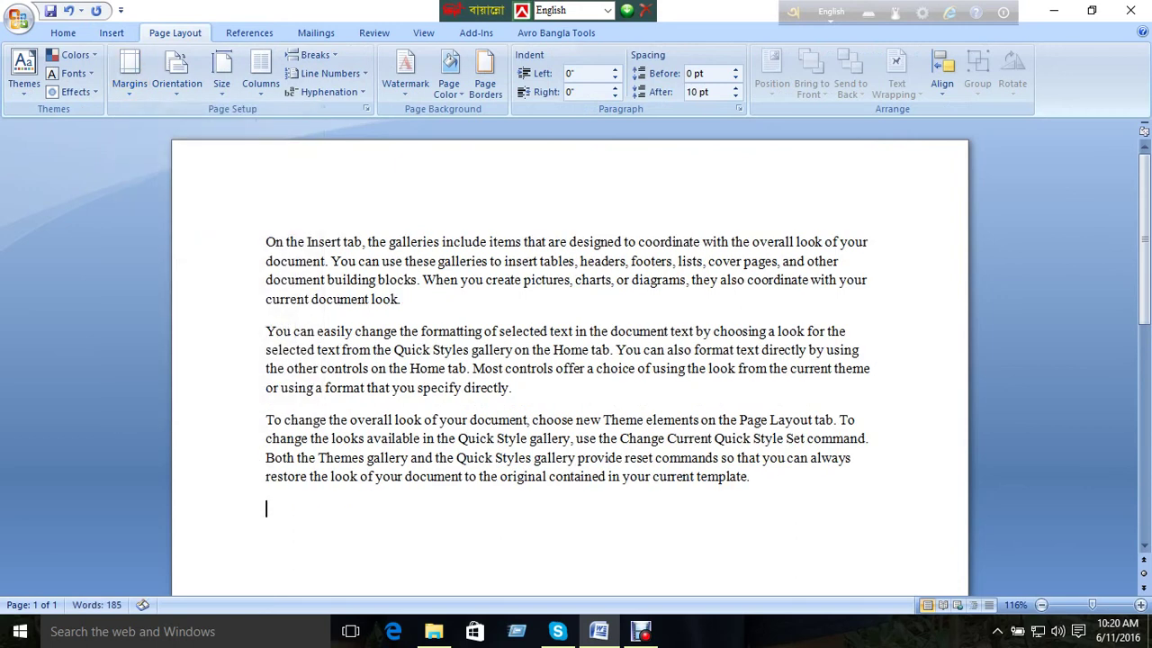
left_click(129, 72)
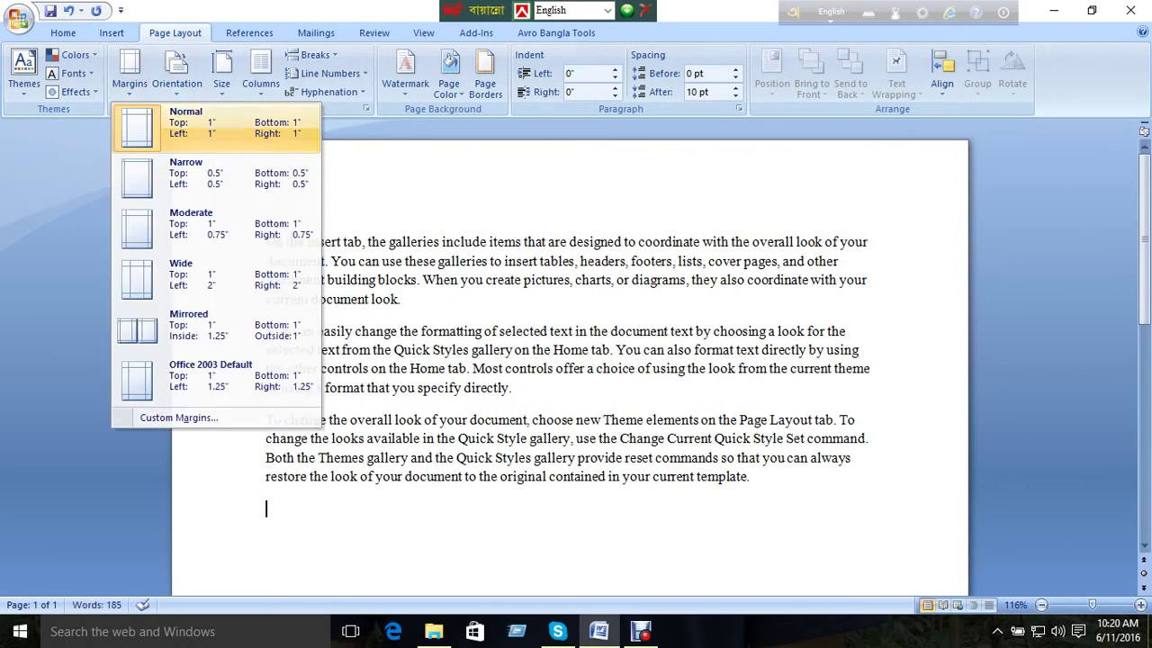
left_click(207, 126)
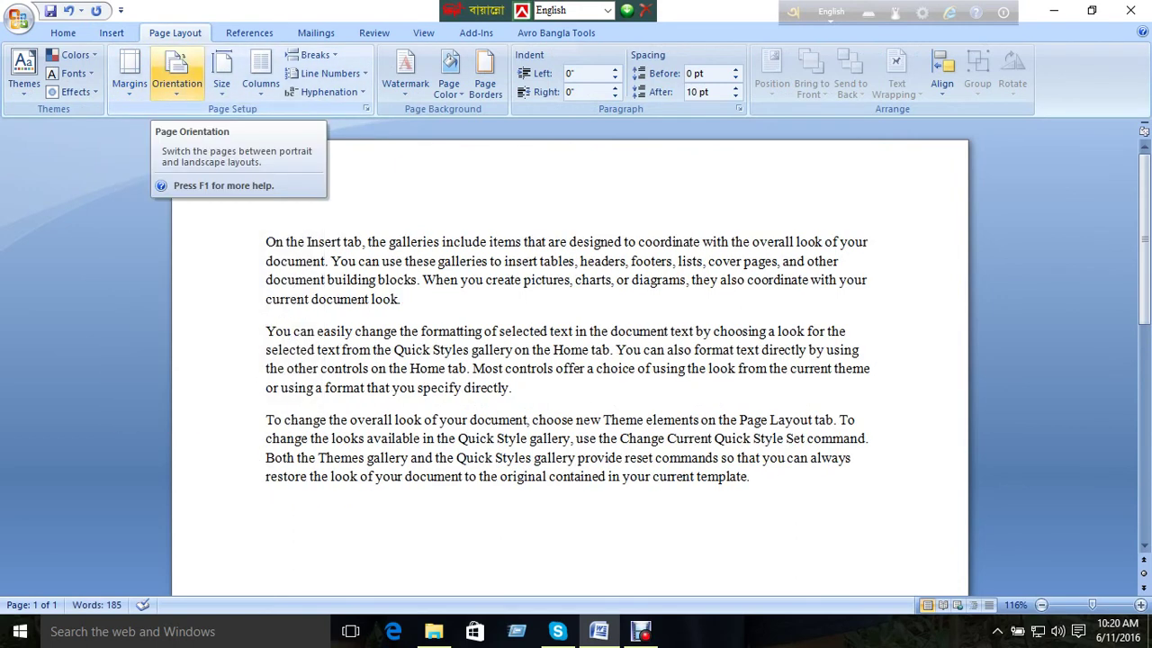
left_click(178, 72)
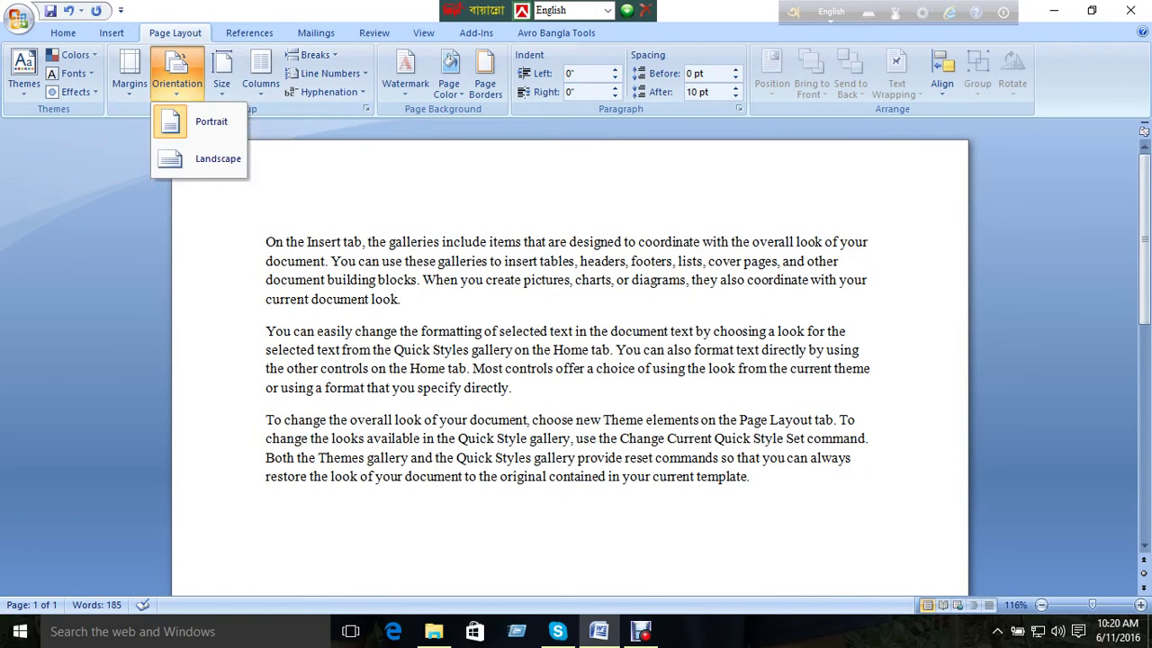
left_click(207, 122)
scroll(570, 360, "down", 5)
scroll(570, 360, "down", 5)
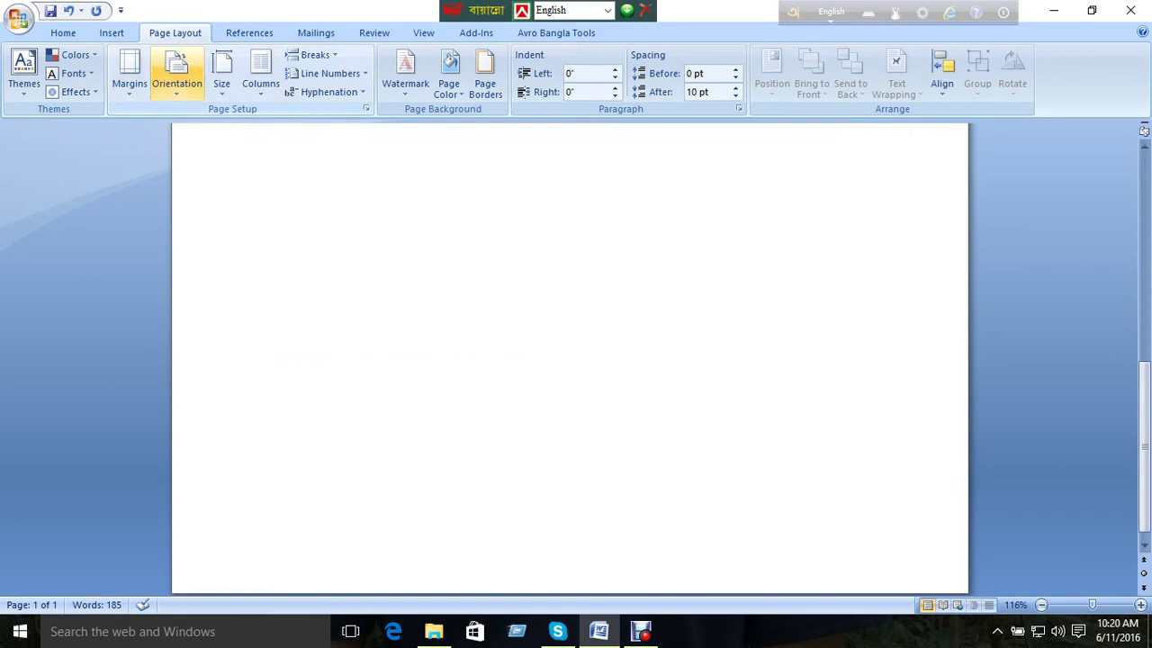
left_click(177, 72)
left_click(211, 160)
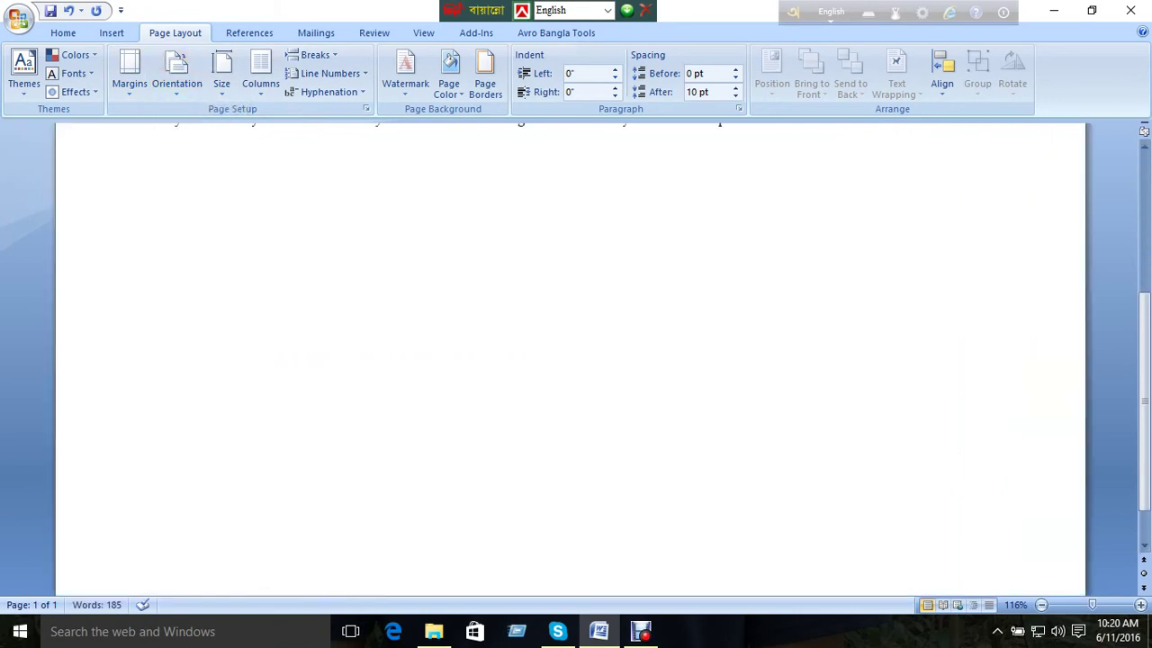
scroll(576, 360, "up", 5)
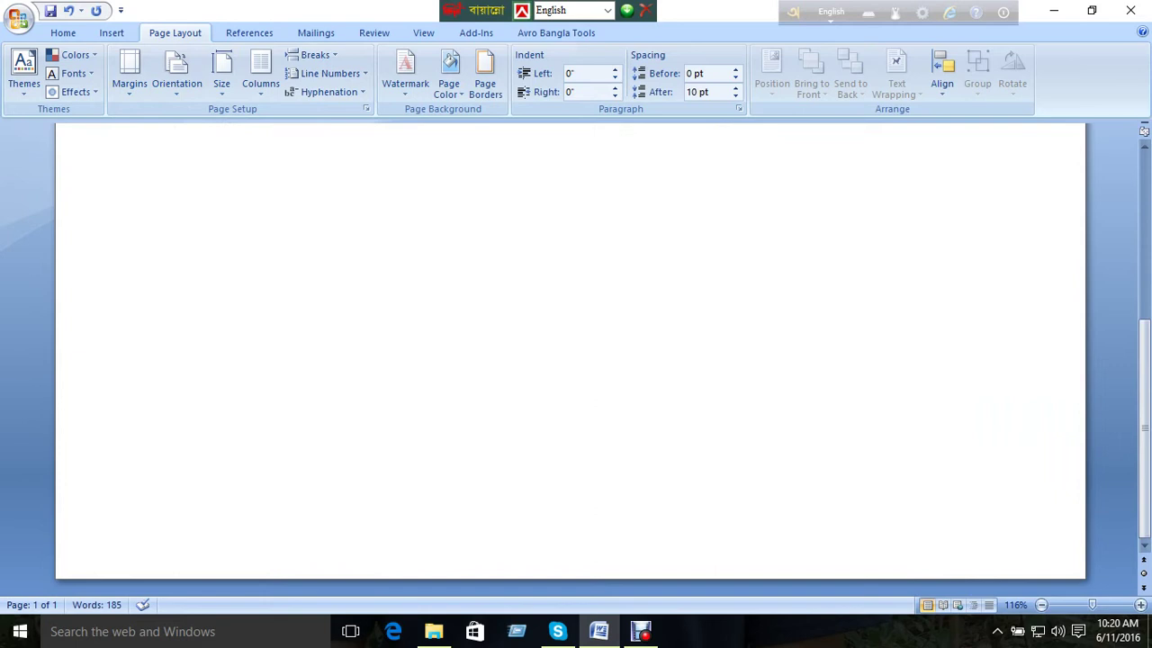
scroll(576, 360, "up", 1)
left_click(180, 60)
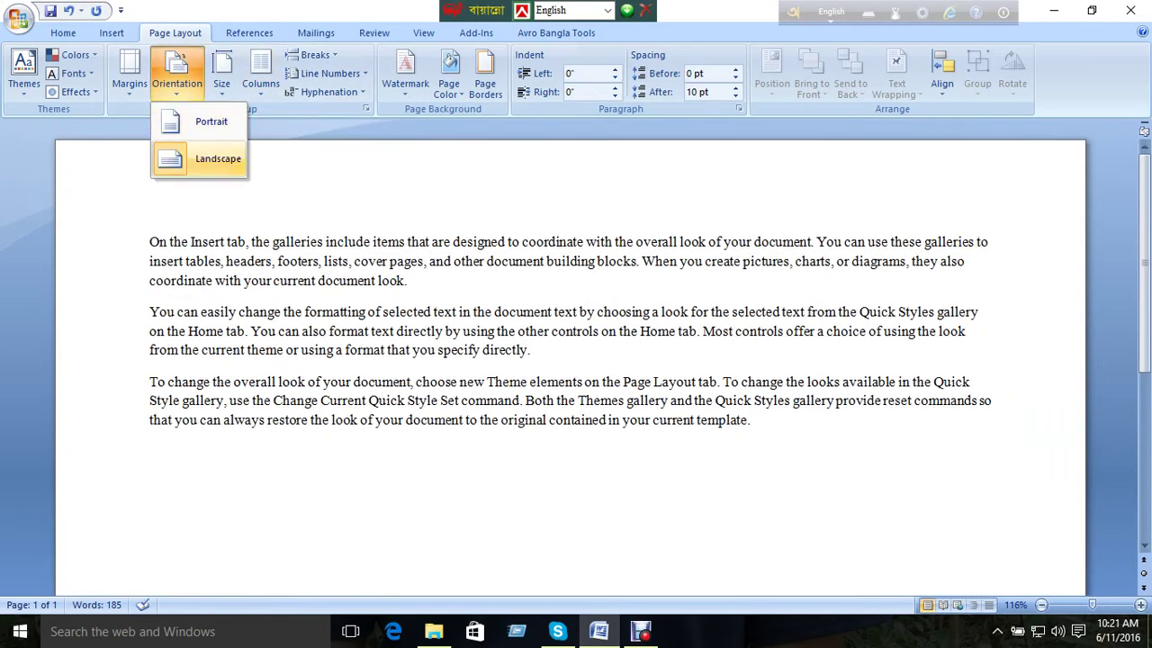
key("Down")
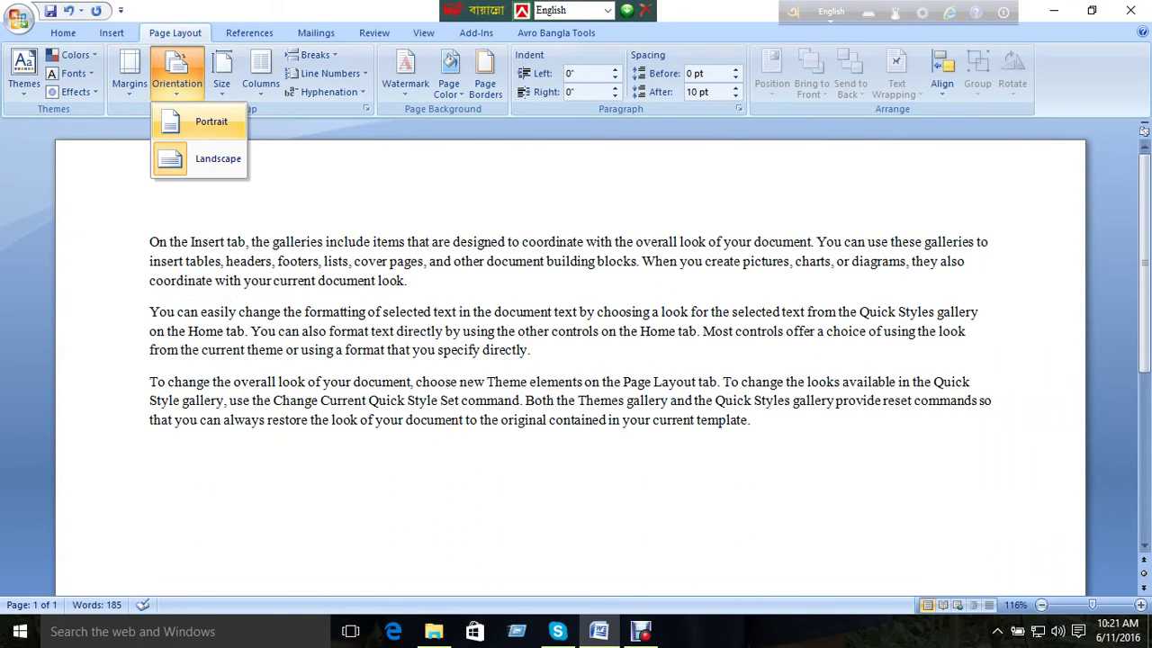
key("Return")
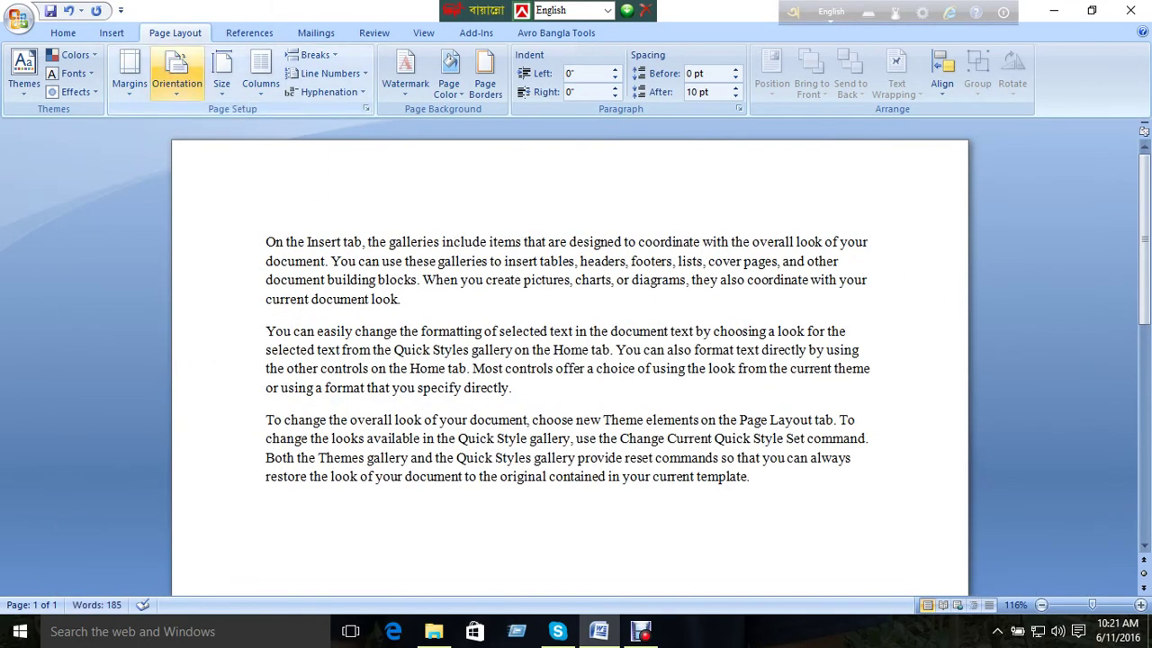
left_click(176, 72)
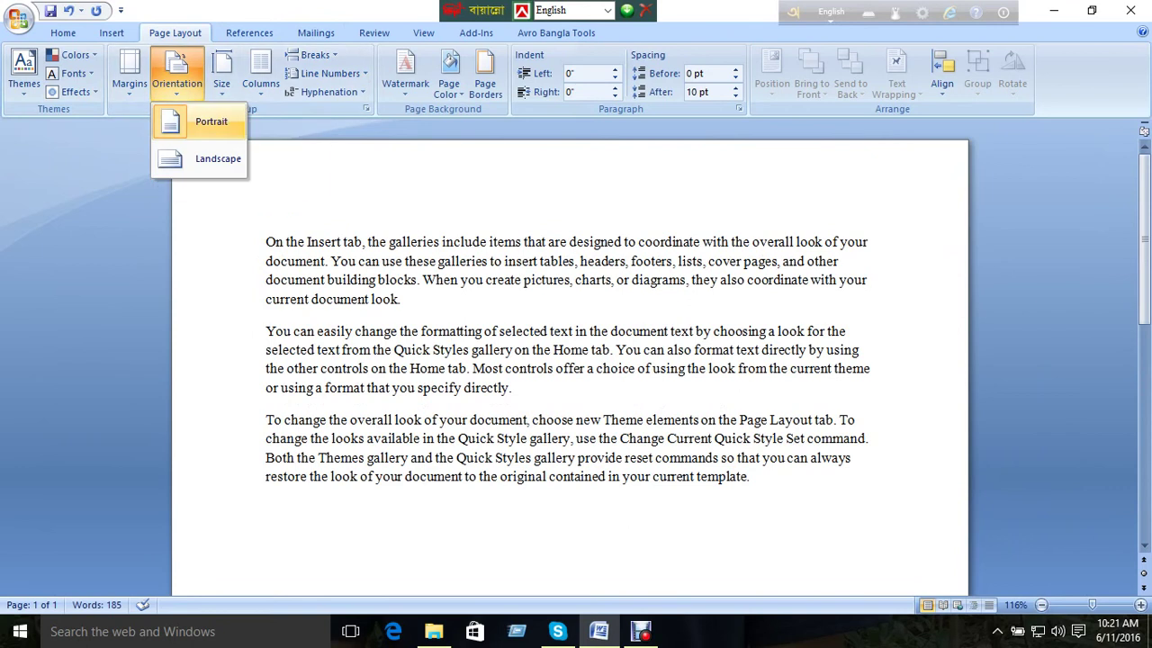
left_click(198, 121)
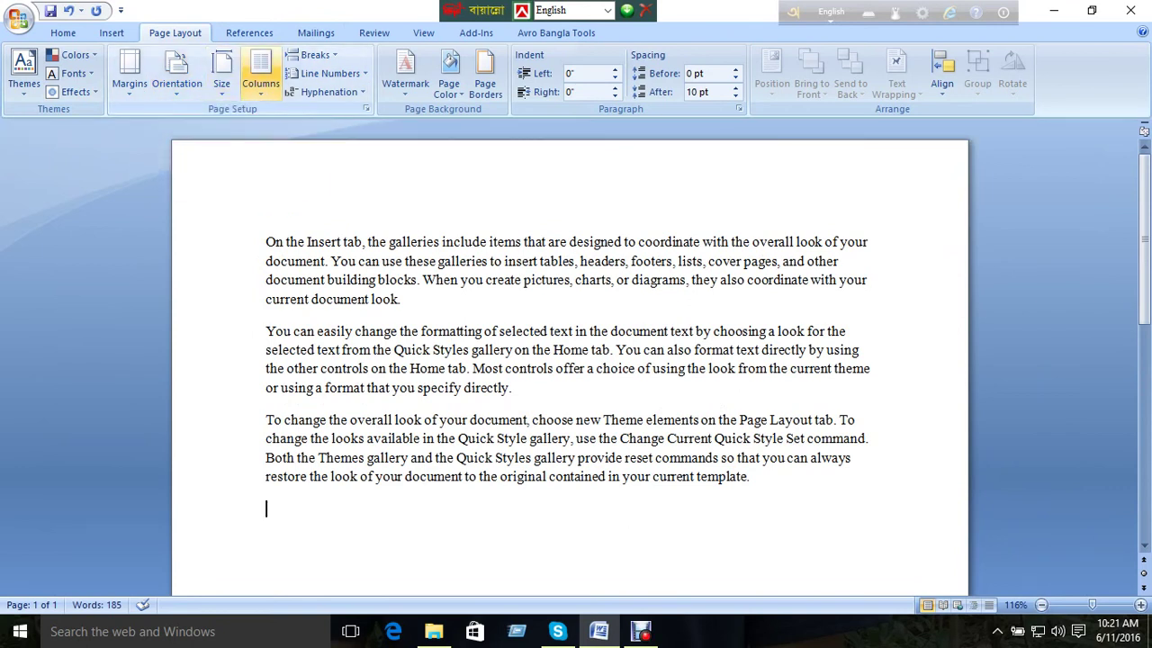
Set the text in two columns and replace it with sample text from =rand(100).
left_click(260, 81)
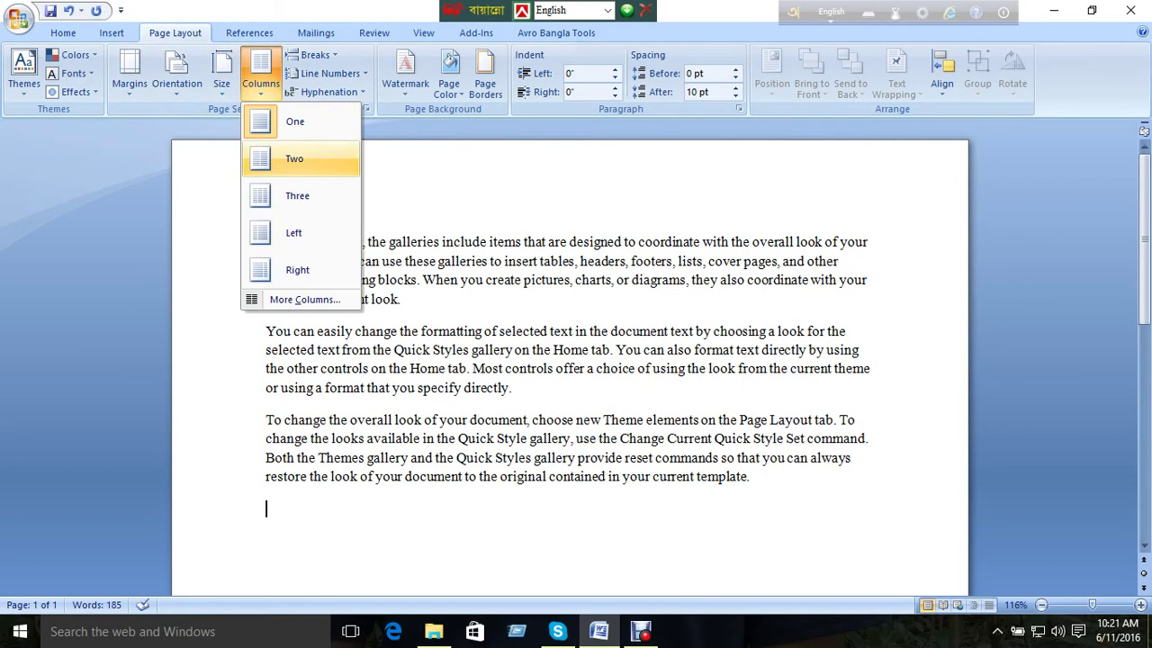
left_click(294, 159)
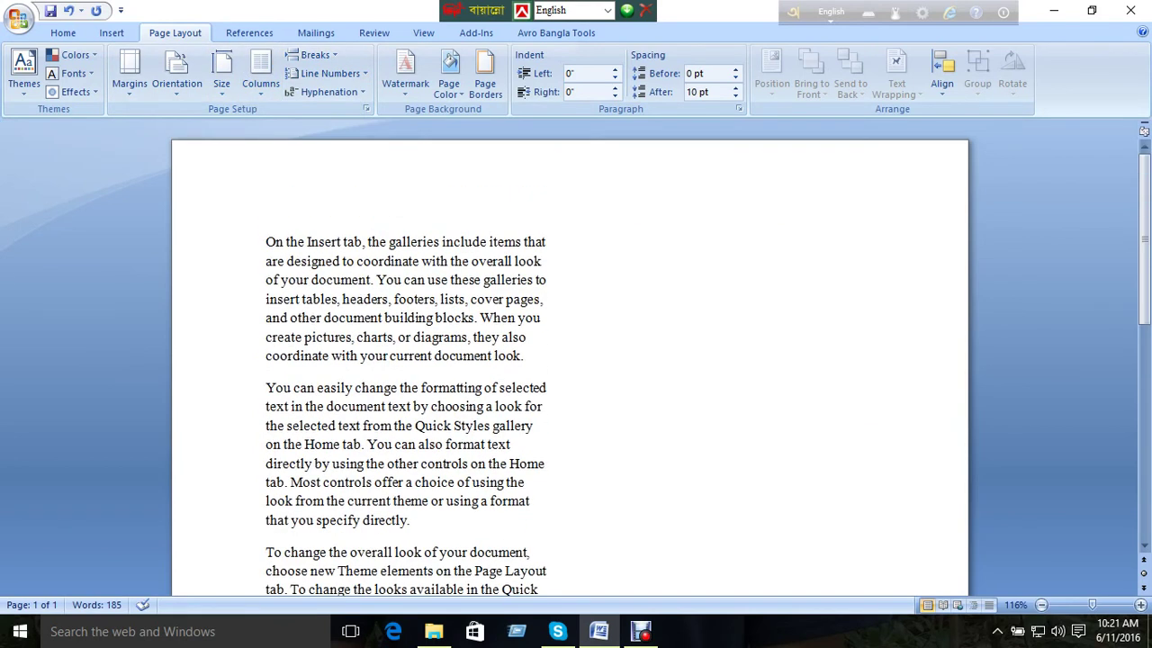
key("ctrl+a")
type("=")
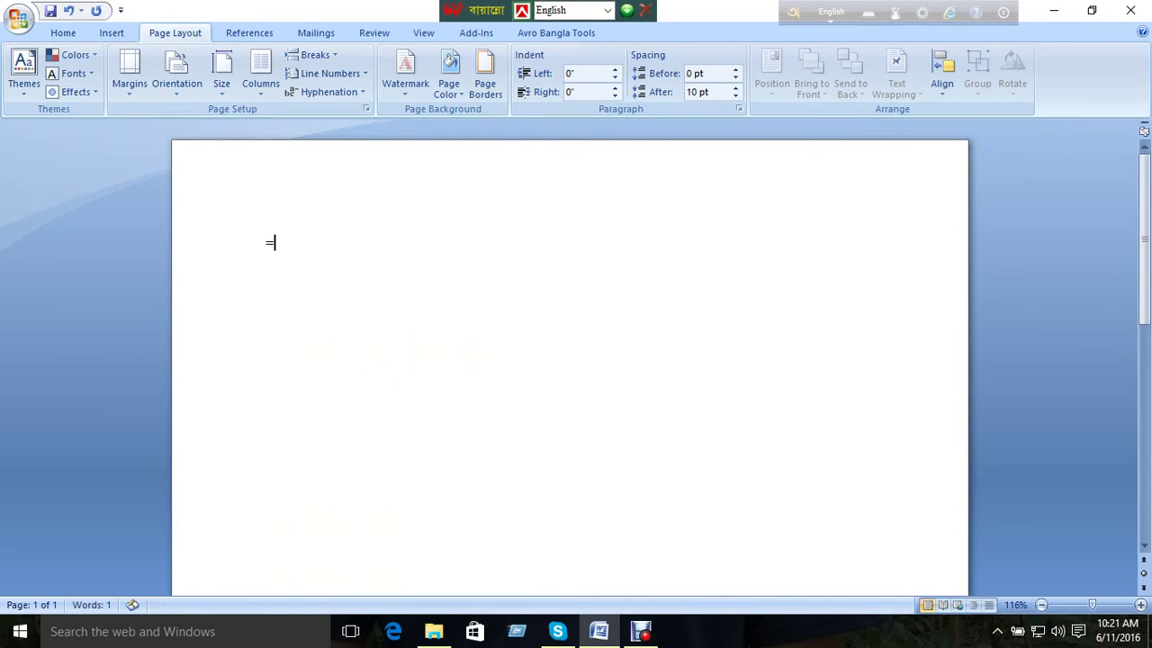
type("ran")
type("d()")
type("00")
key("Return")
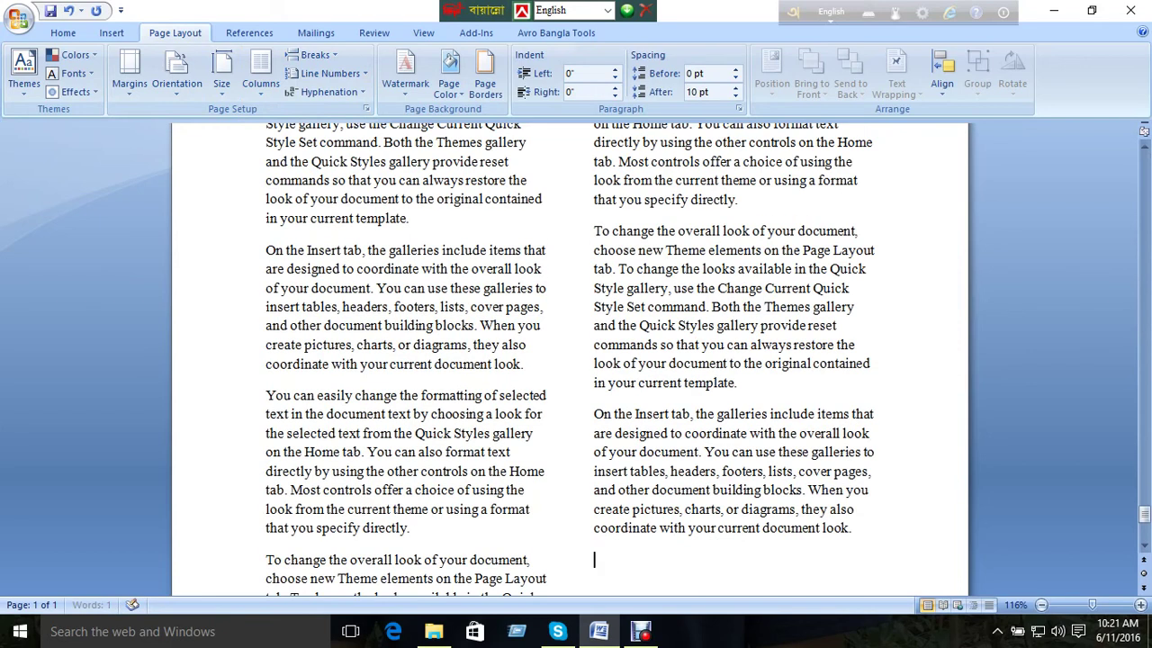
Justify all the text with Ctrl+J and reapply the Two-column layout.
key("ctrl+a")
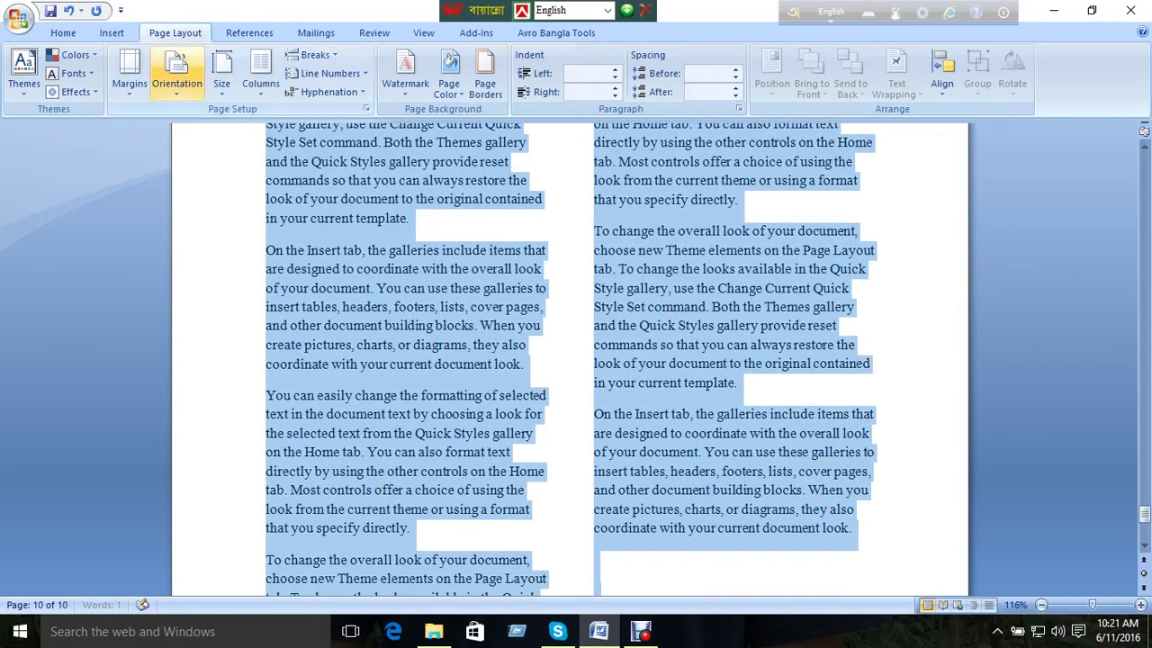
key("alt+h")
key("ctrl+j")
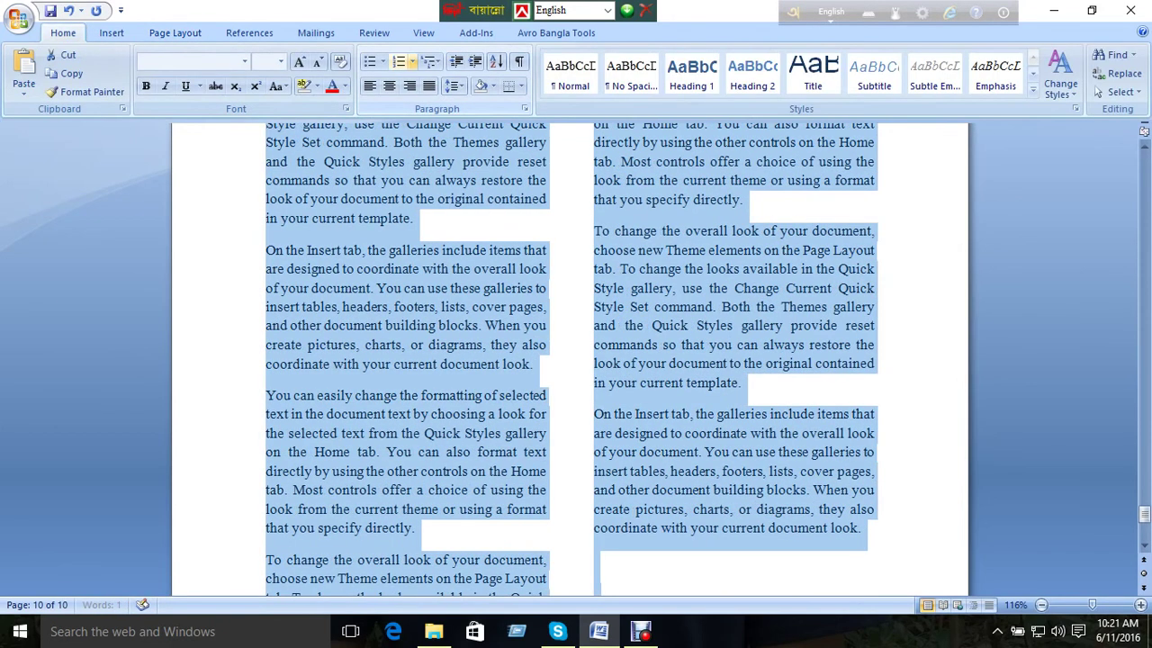
left_click(249, 32)
left_click(176, 32)
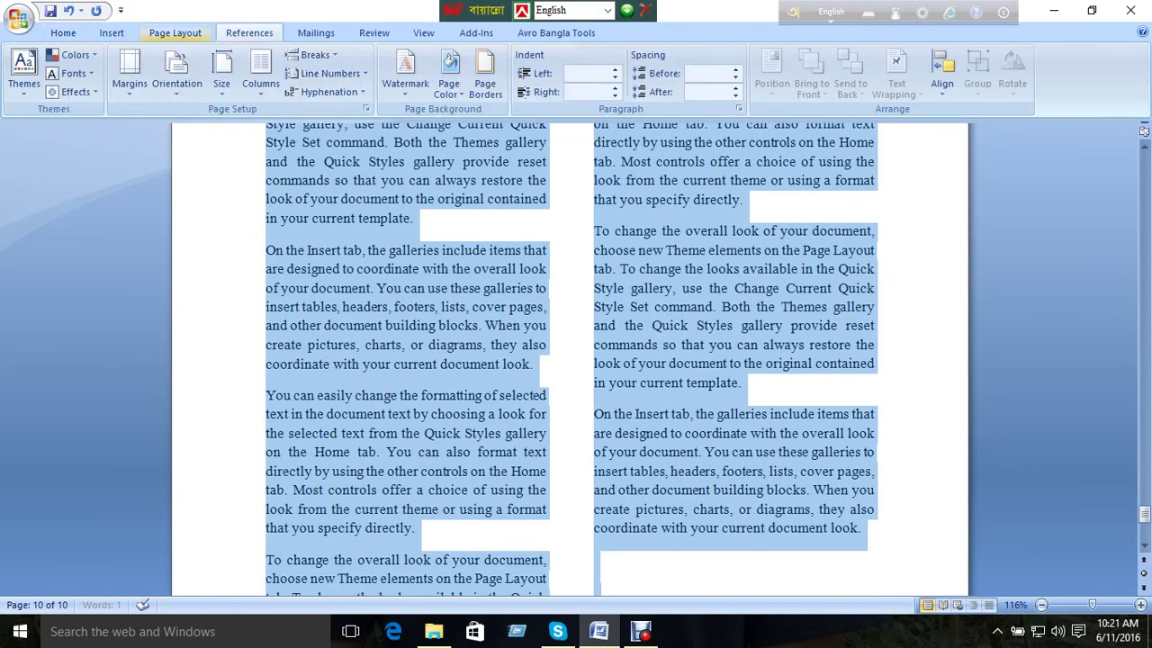
left_click(260, 77)
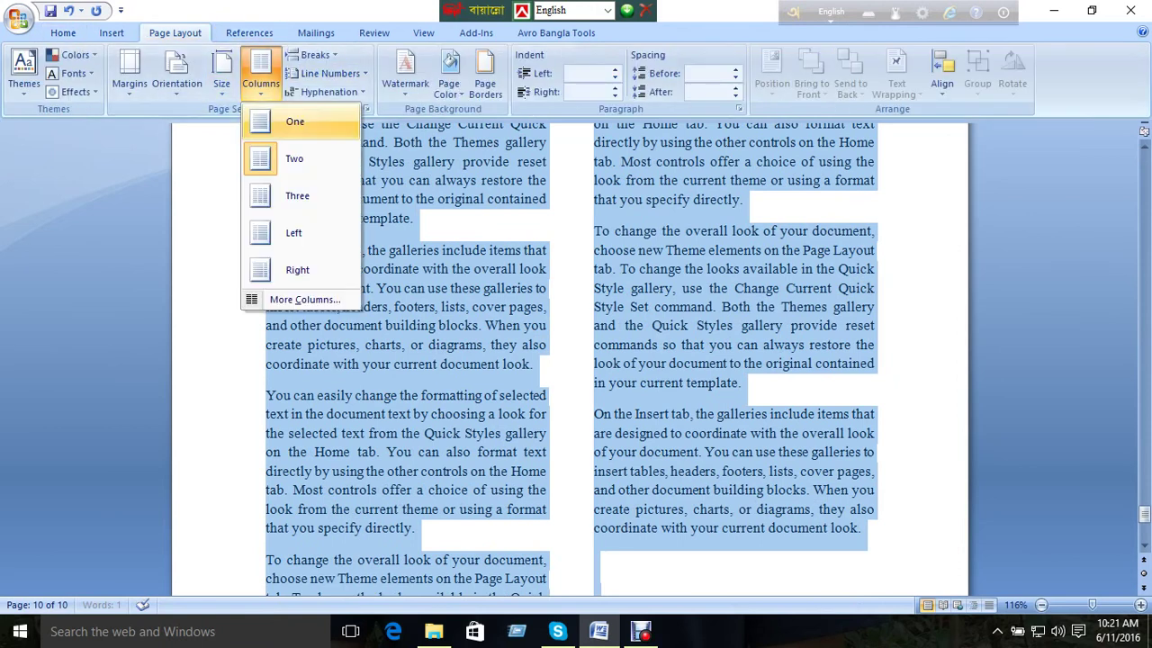
left_click(261, 158)
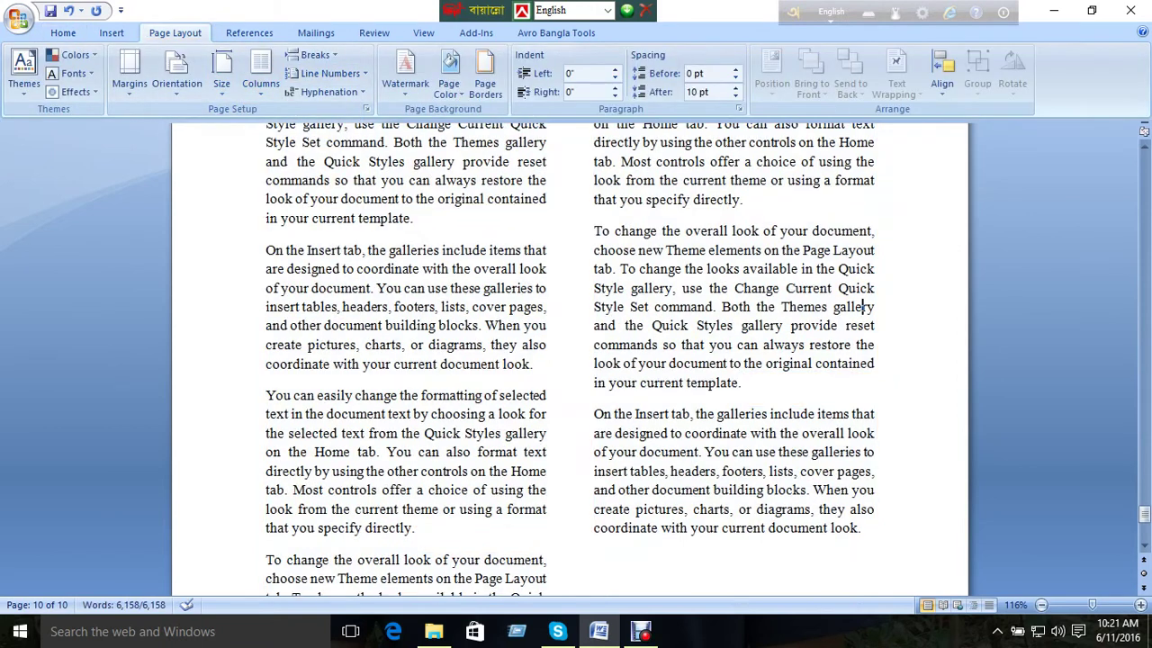
scroll(570, 360, "up", 10)
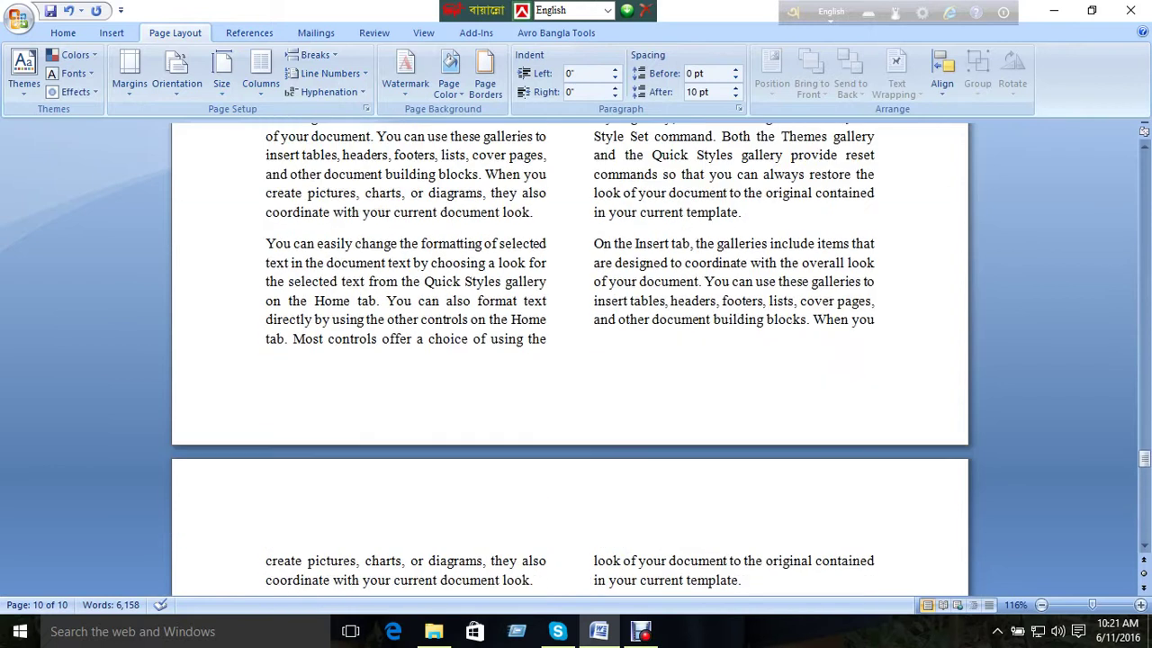
left_click_drag(1145, 445, 1145, 177)
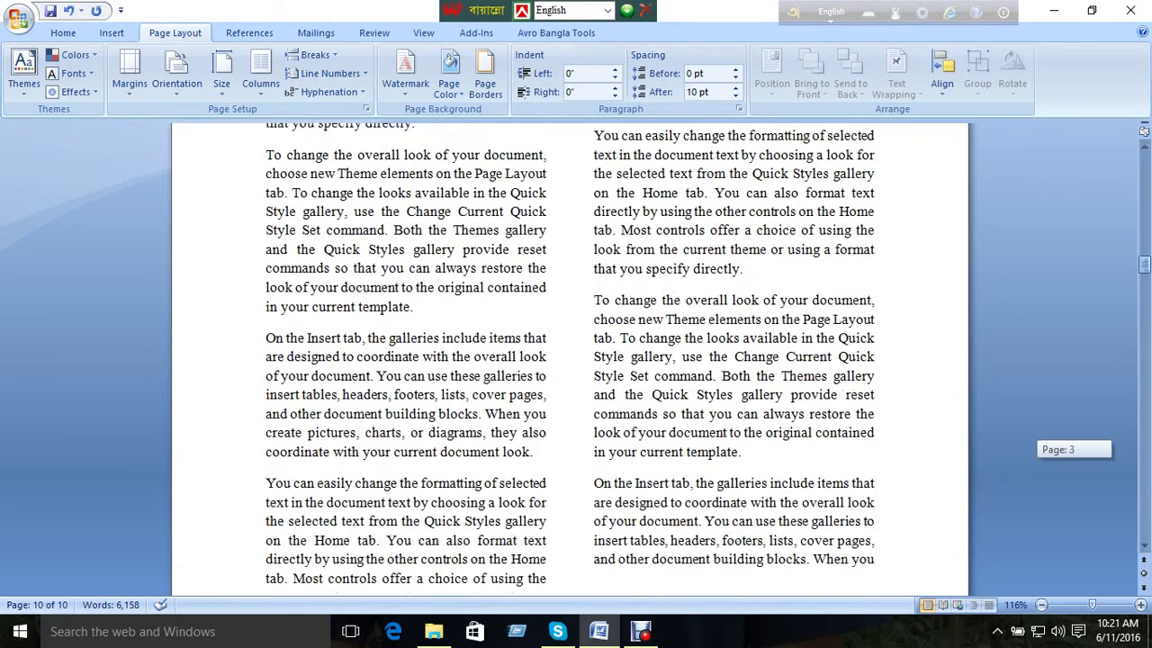
Try the Three, Left and Right column layouts on the document.
left_click(260, 82)
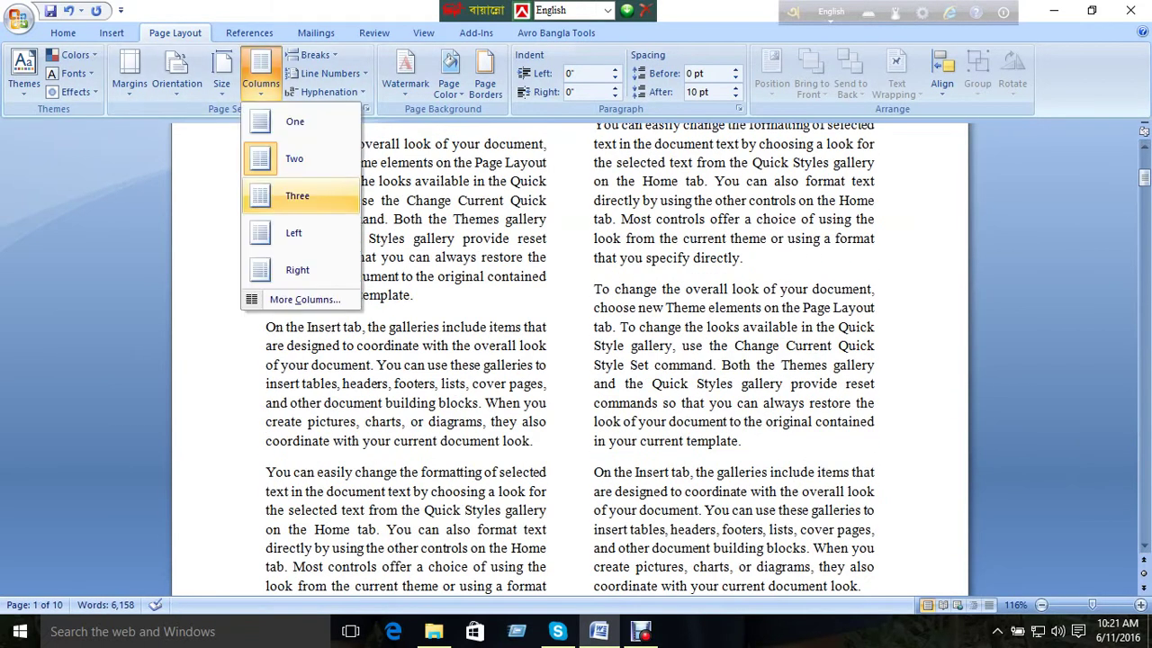
left_click(294, 196)
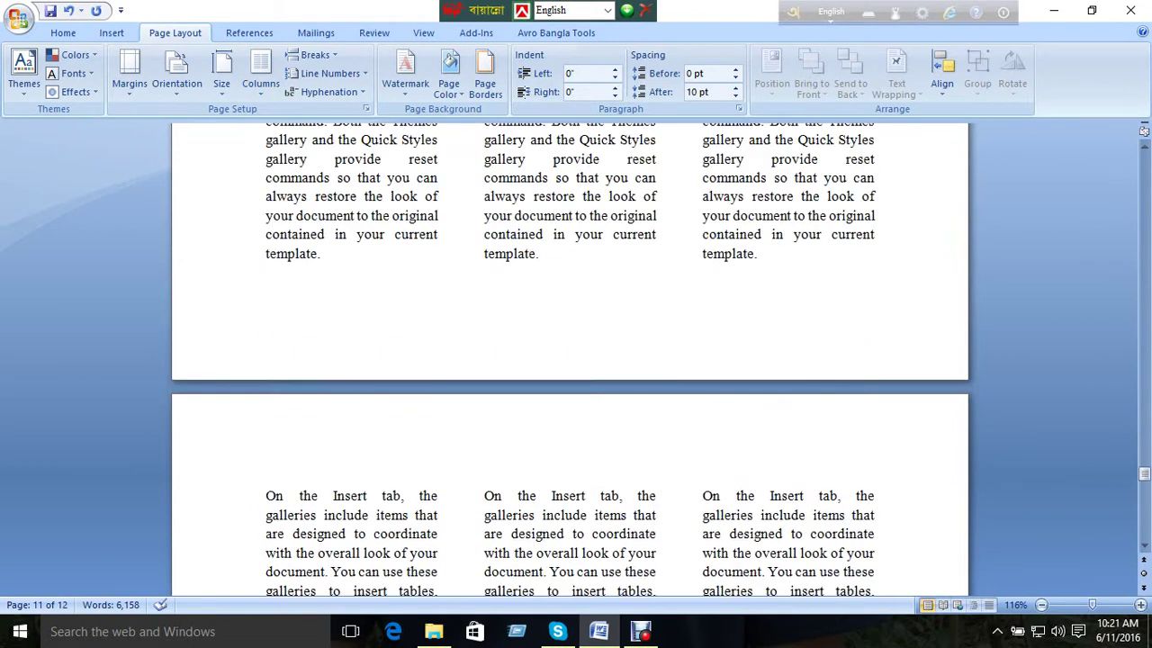
left_click(261, 77)
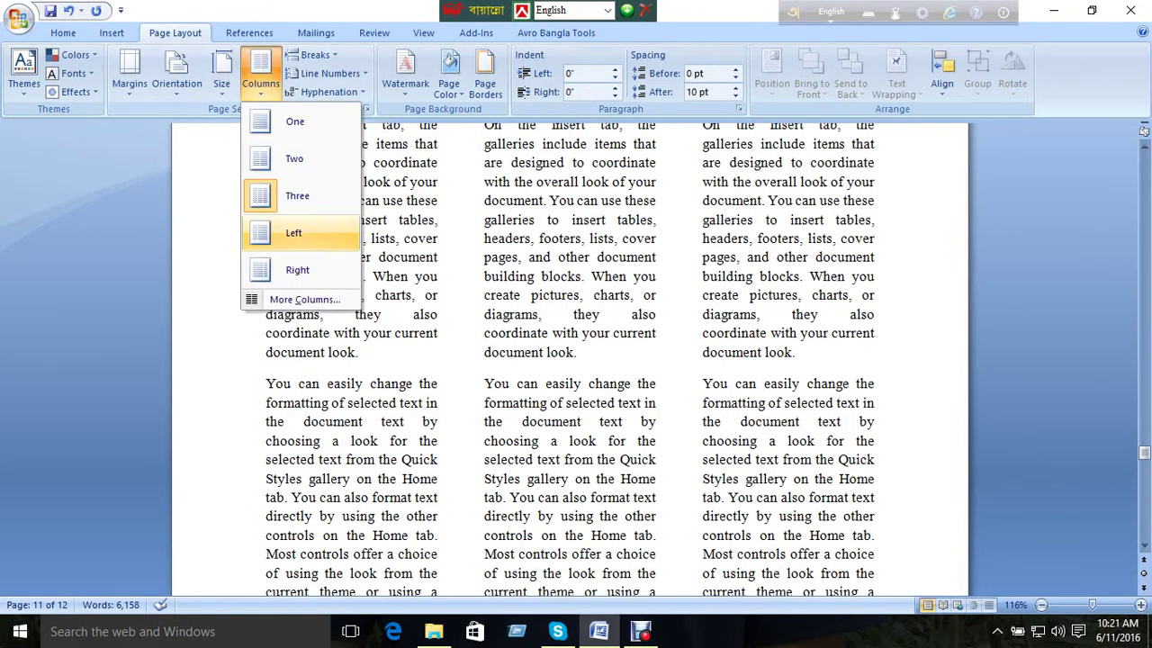
left_click(297, 271)
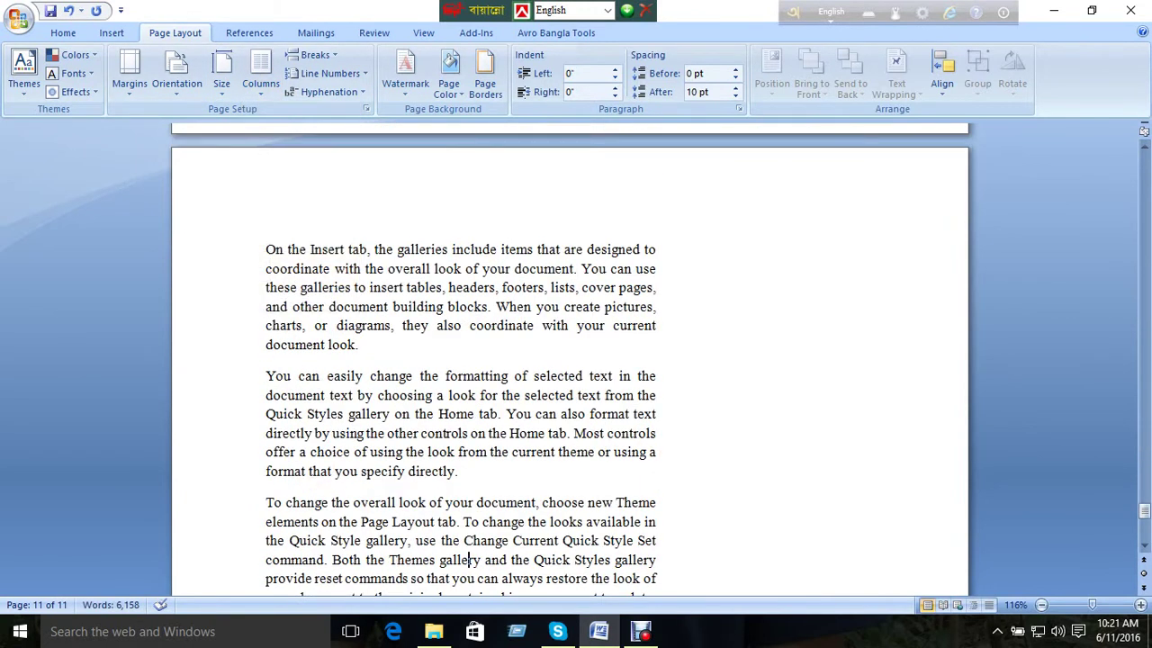
scroll(570, 360, "up", 1)
scroll(570, 360, "up", 4)
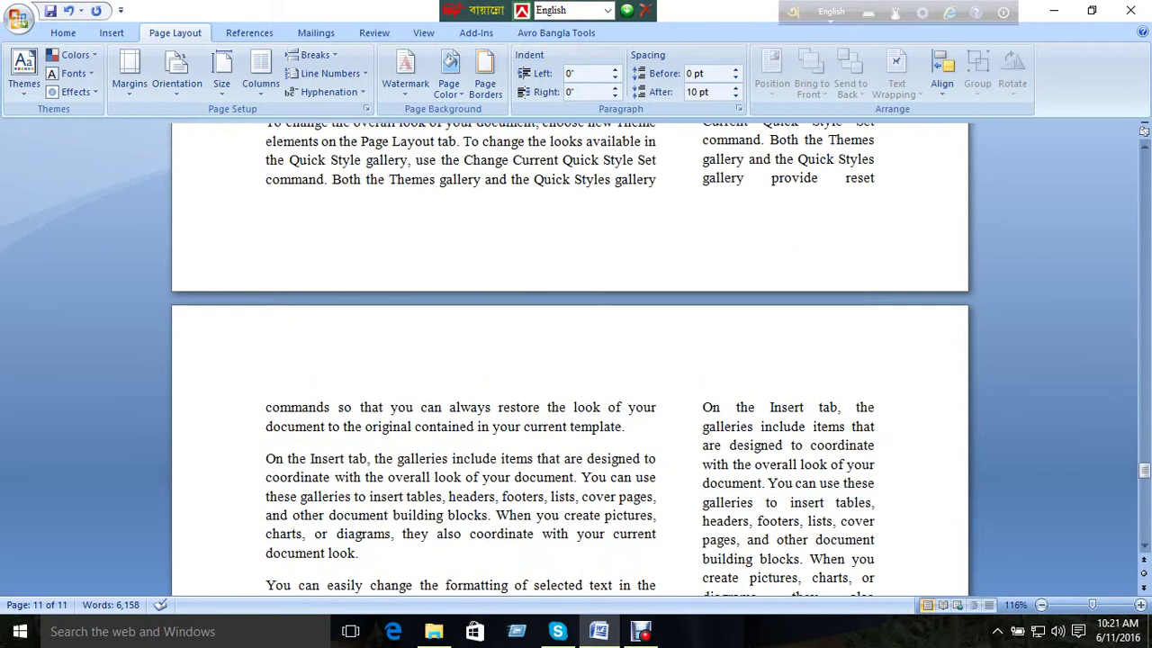
left_click(260, 77)
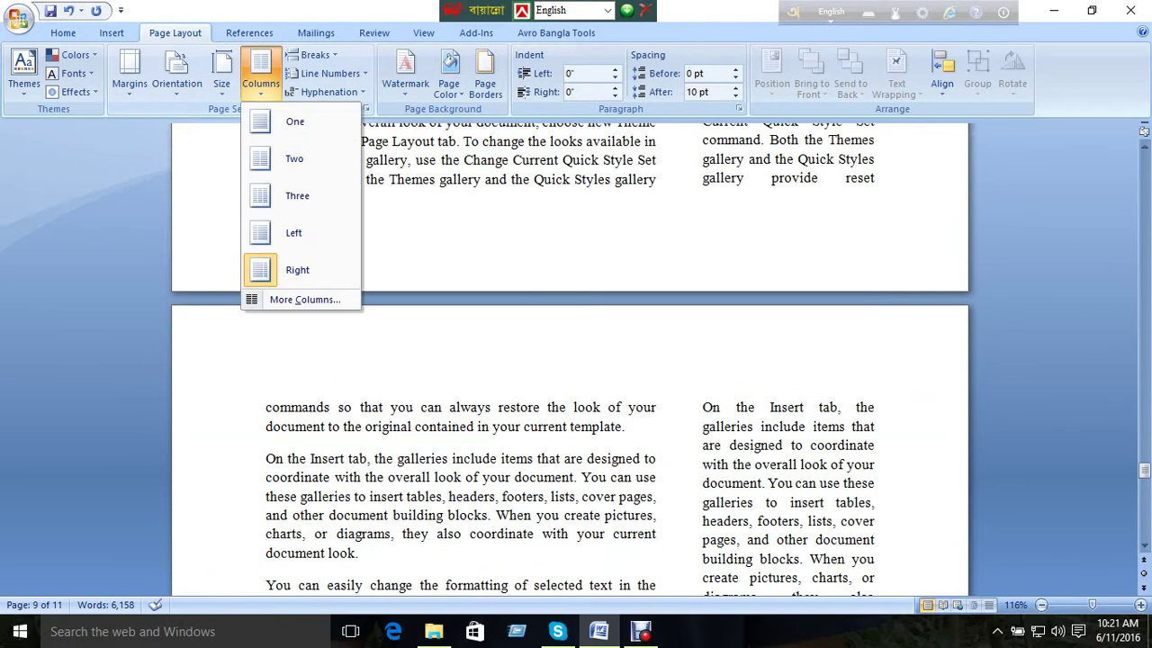
left_click(297, 233)
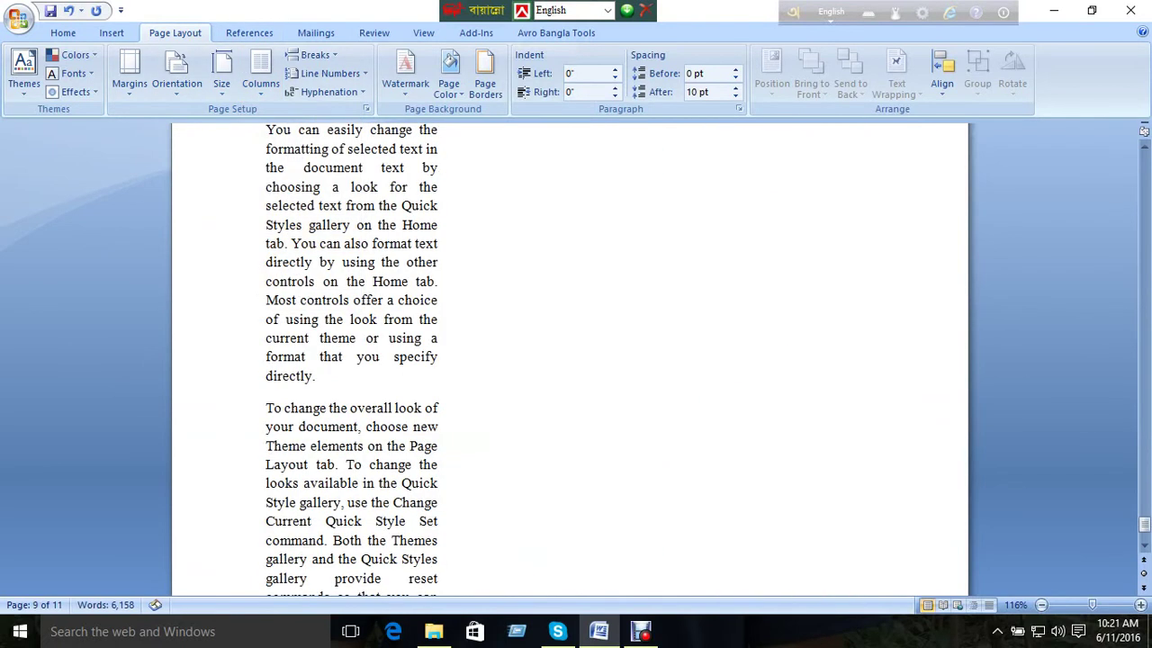
scroll(570, 360, "up", 5)
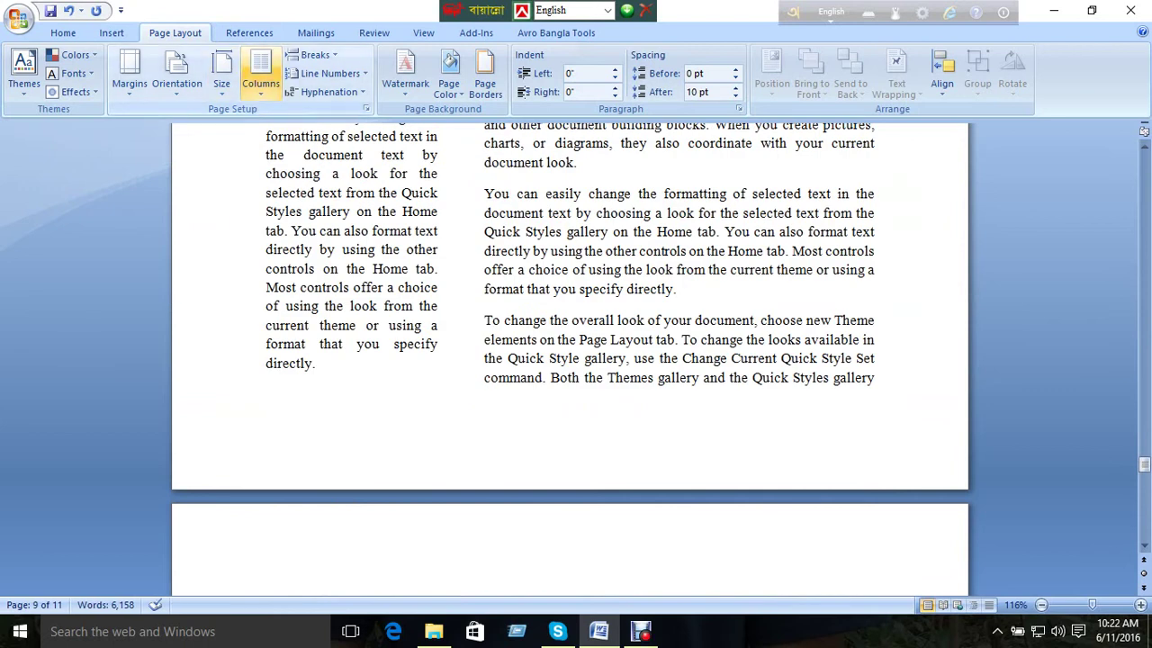
Switch the text back to a single column.
left_click(260, 77)
left_click(295, 122)
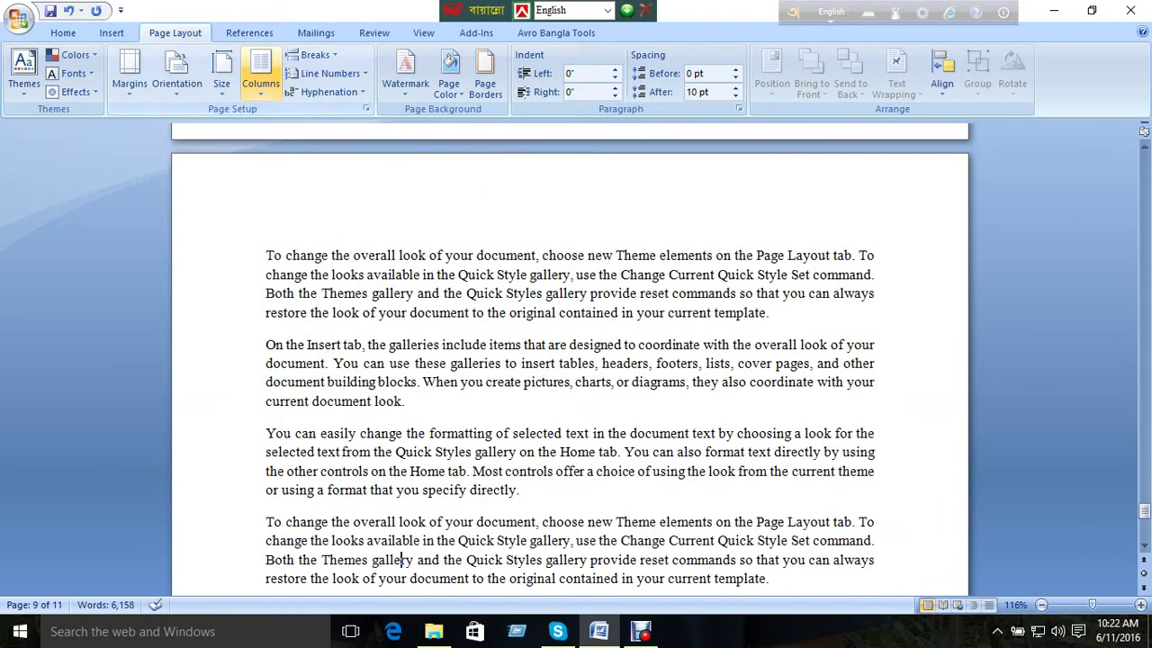
left_click(260, 76)
left_click(295, 121)
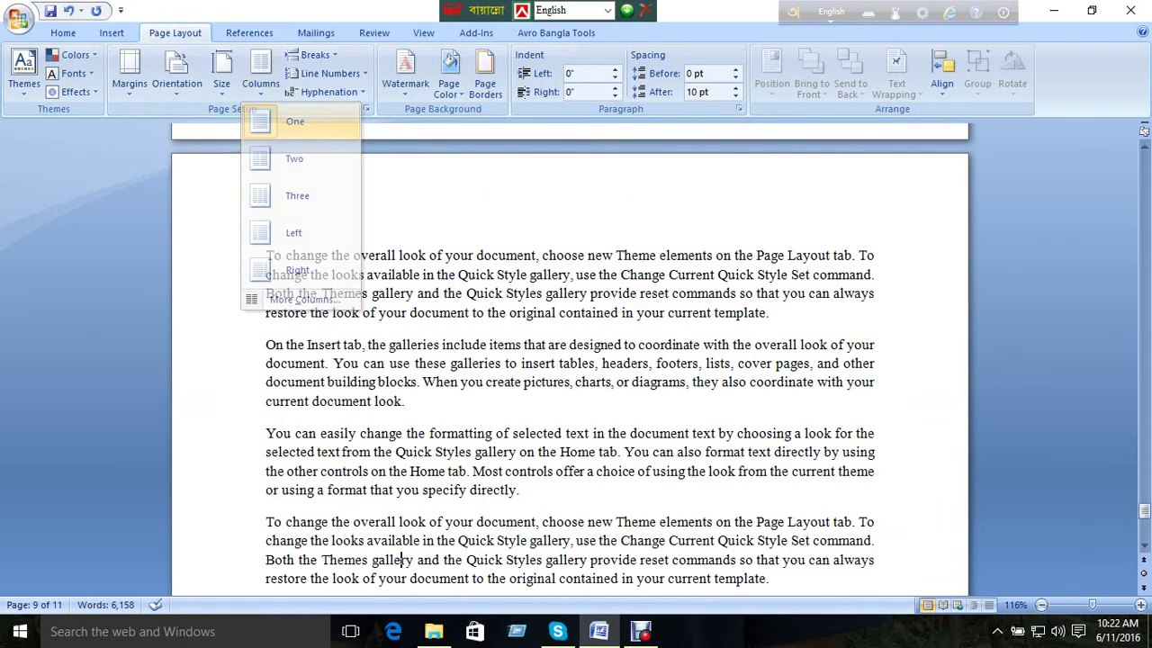
Lay the document out in five equal columns through More Columns.
left_click(260, 74)
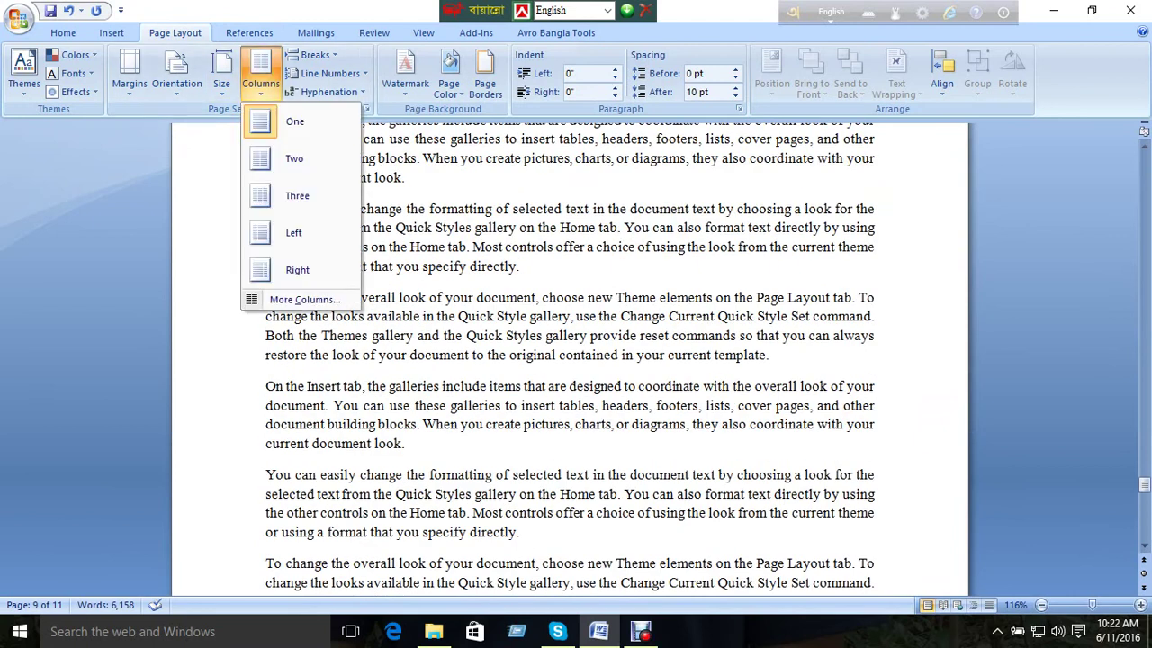
left_click(297, 300)
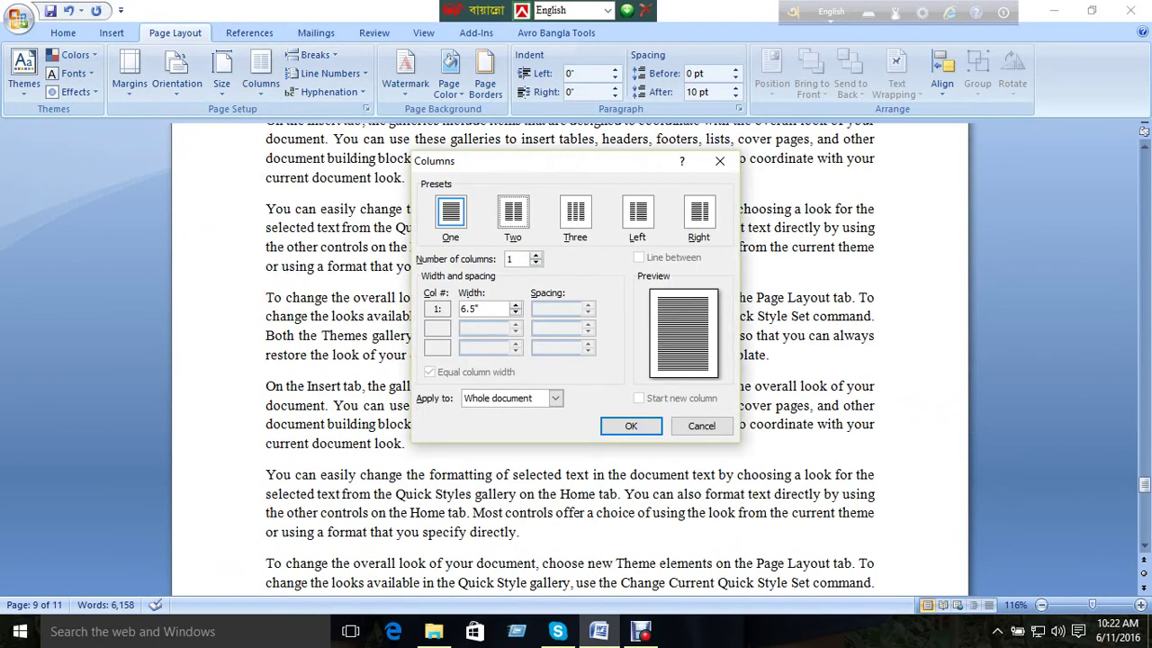
key("alt+w")
key("Tab")
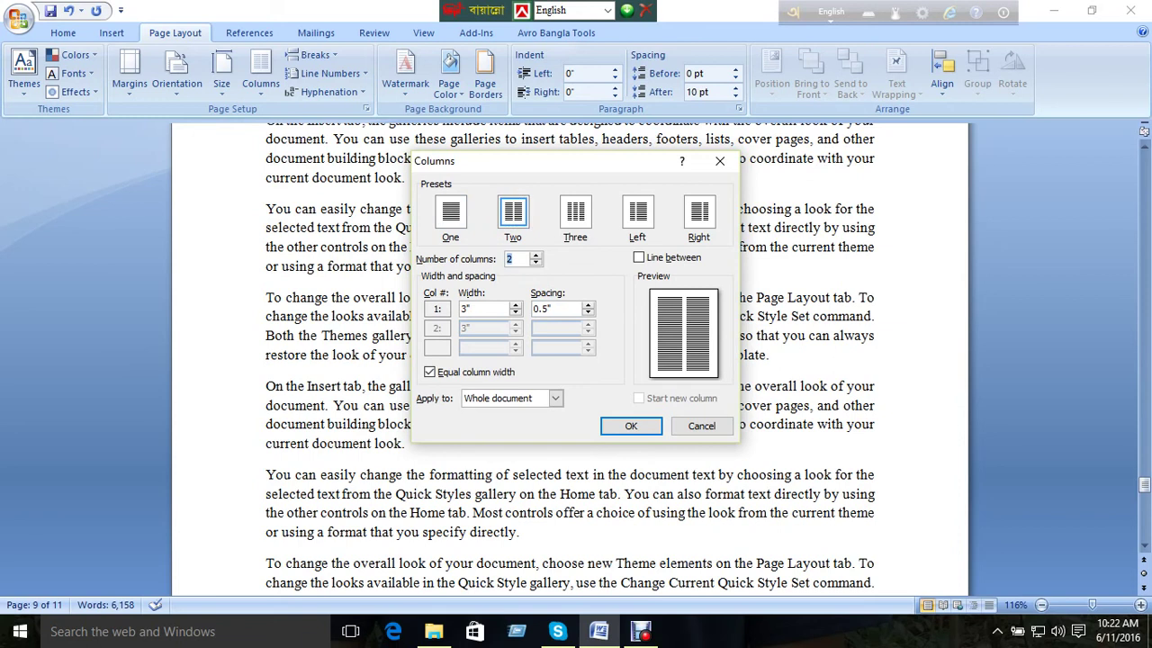
key("Return")
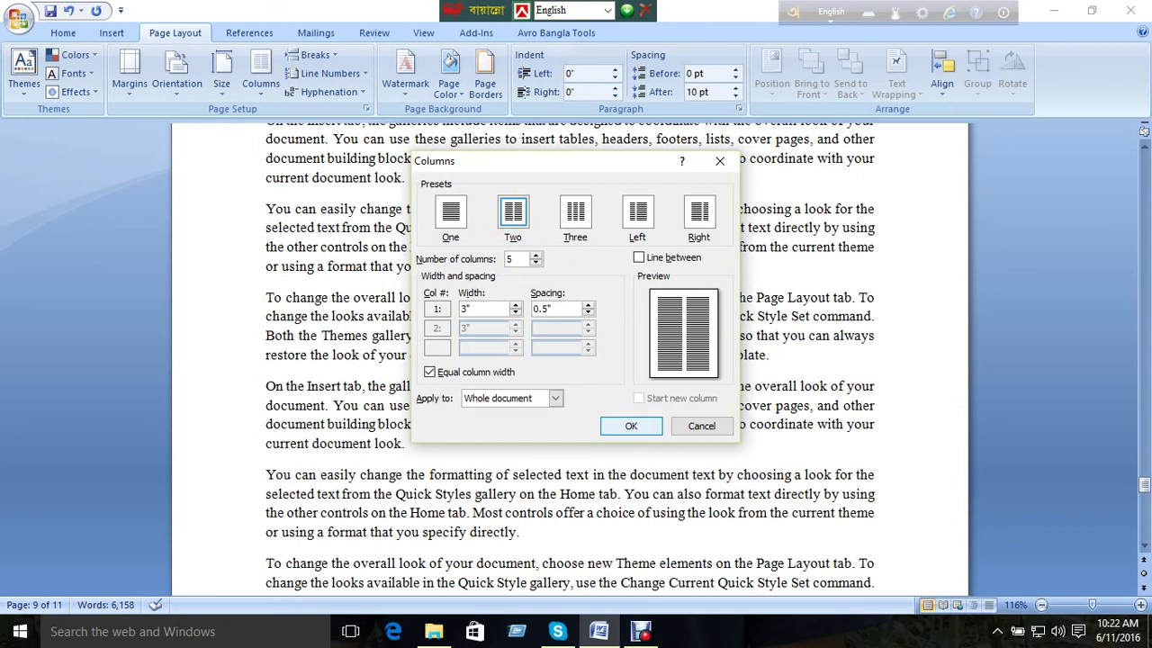
scroll(570, 360, "up", 7)
scroll(570, 360, "up", 7)
scroll(570, 361, "up", 7)
scroll(570, 361, "up", 6)
scroll(570, 360, "up", 3)
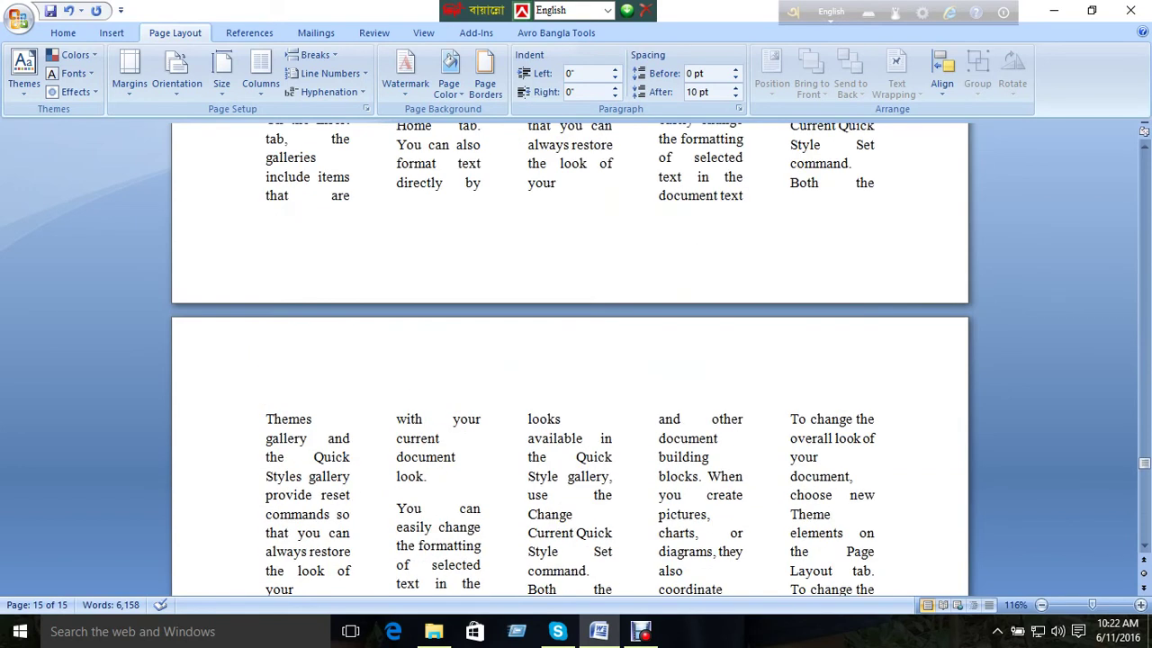
Return the text to one column and scroll back to the top of the document.
left_click(260, 76)
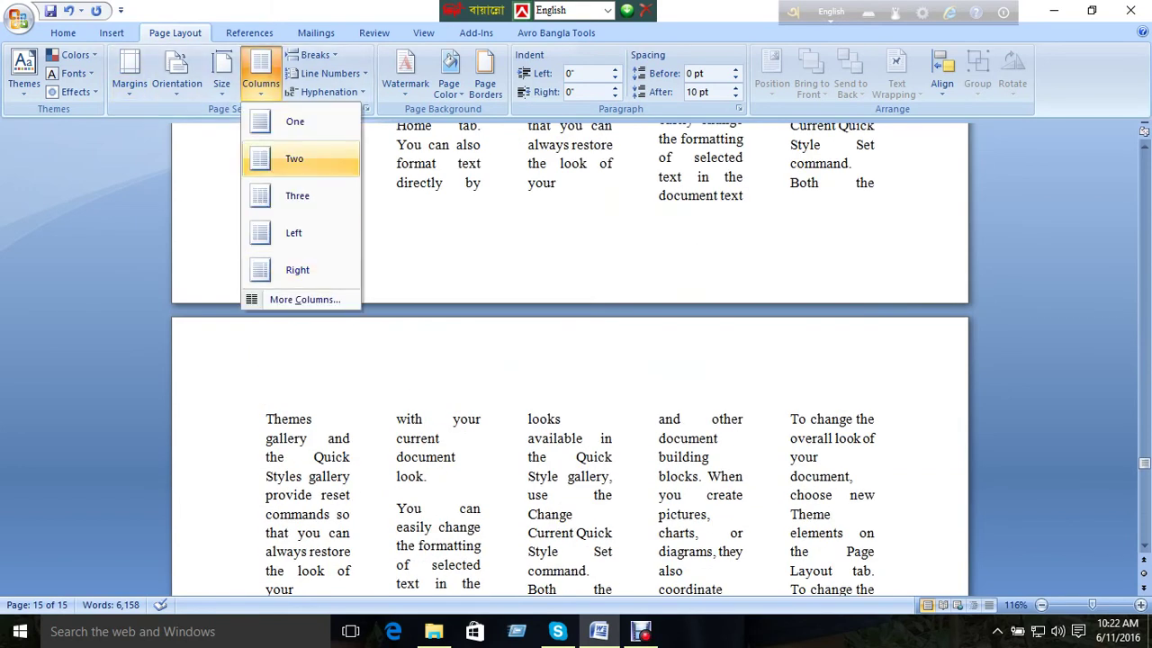
left_click(295, 122)
scroll(570, 360, "up", 2)
scroll(570, 360, "up", 2)
left_click_drag(1145, 508, 1145, 162)
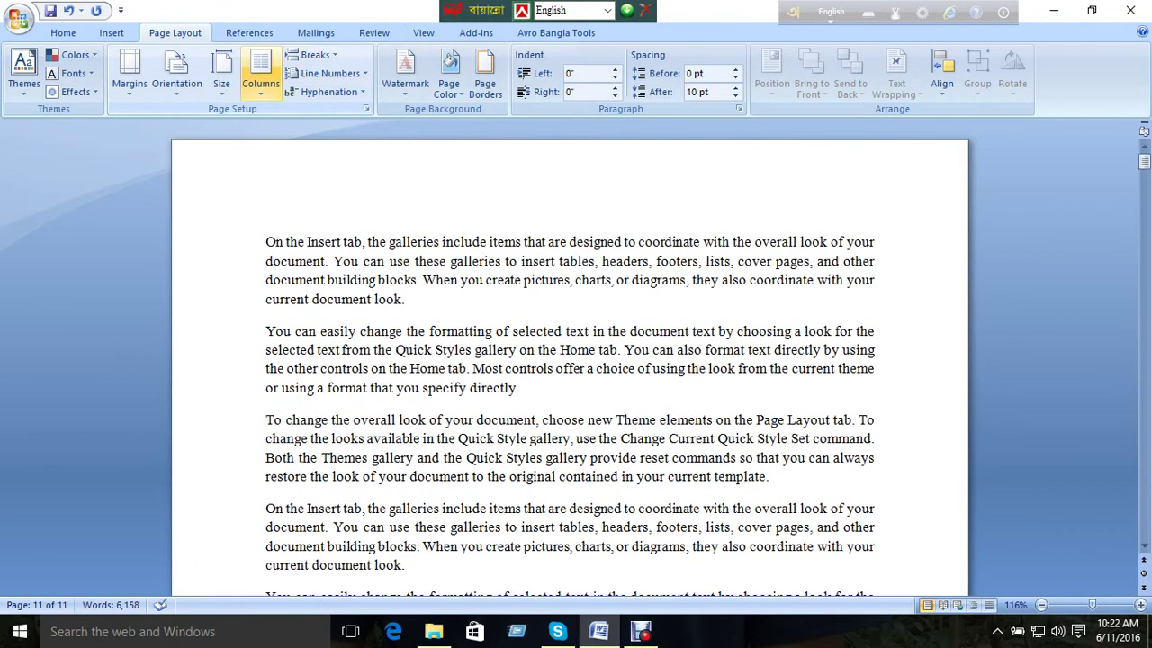
left_click(311, 55)
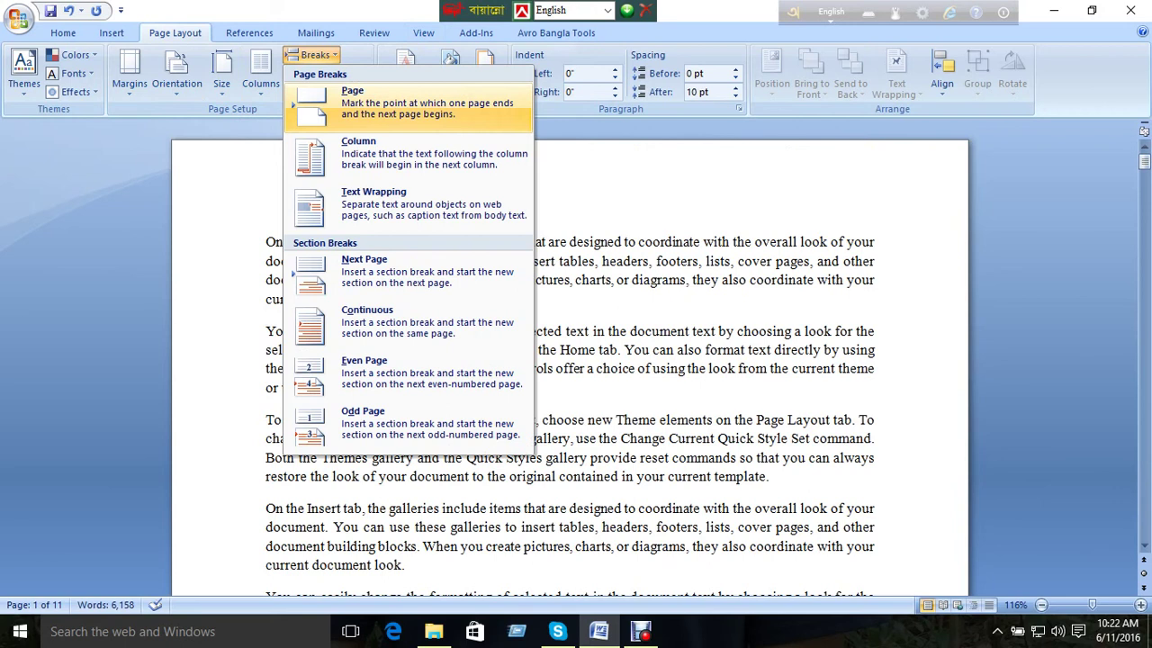
Insert a page break at the text position and number lines continuously.
left_click(352, 99)
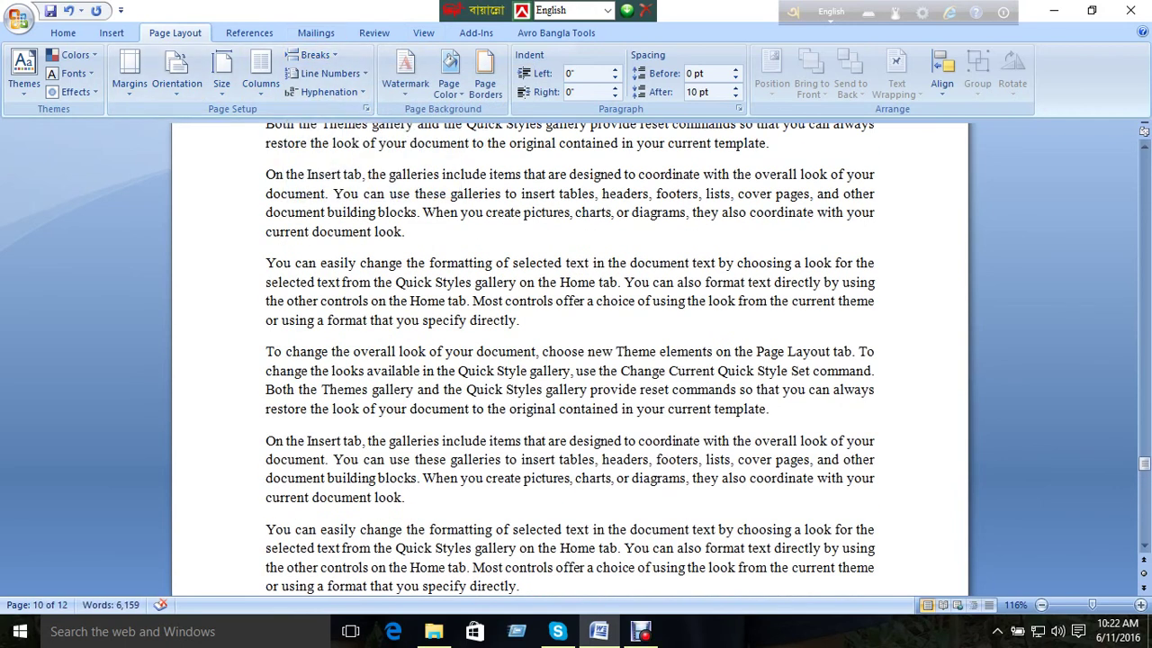
left_click(330, 74)
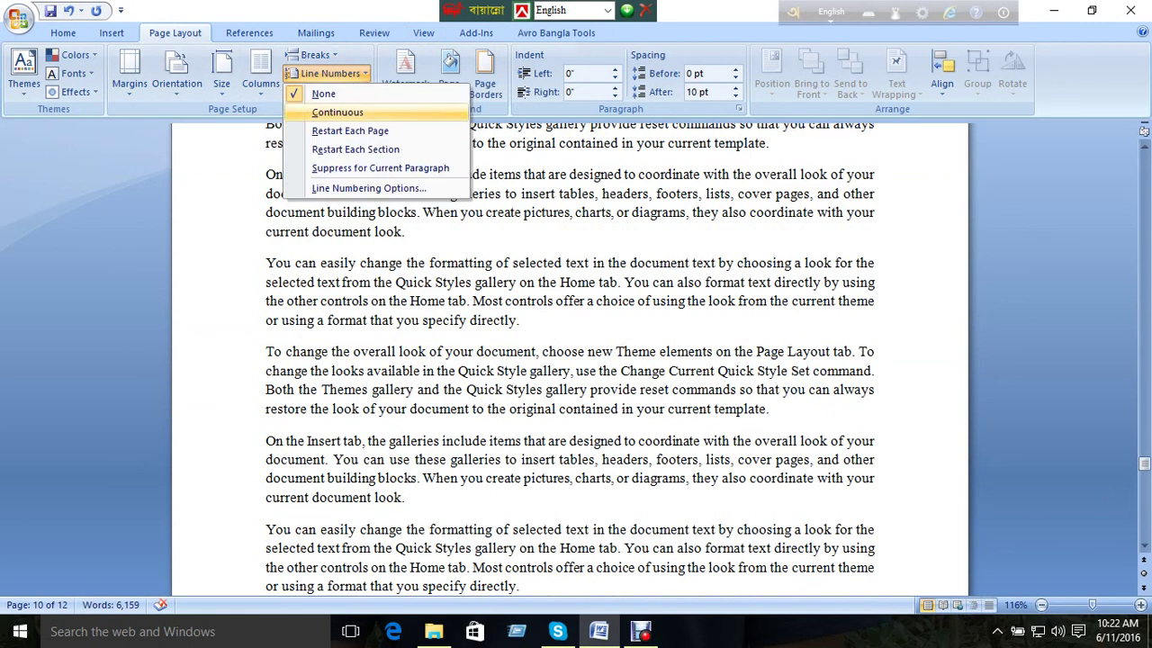
left_click(338, 111)
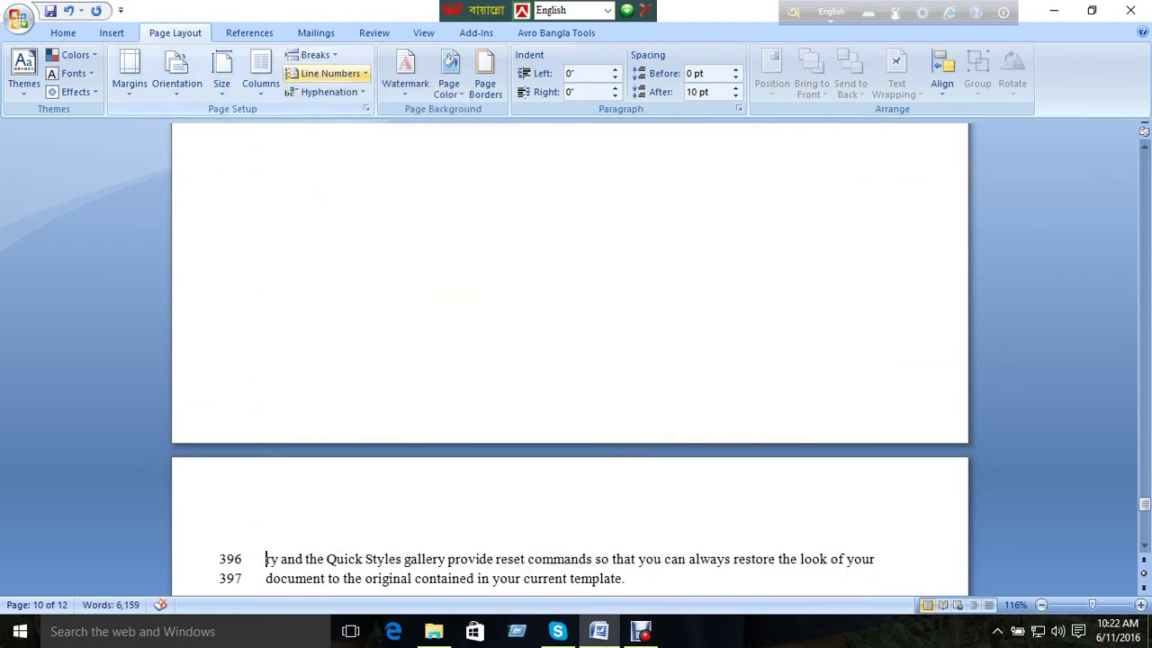
scroll(570, 360, "down", 4)
scroll(570, 360, "down", 2)
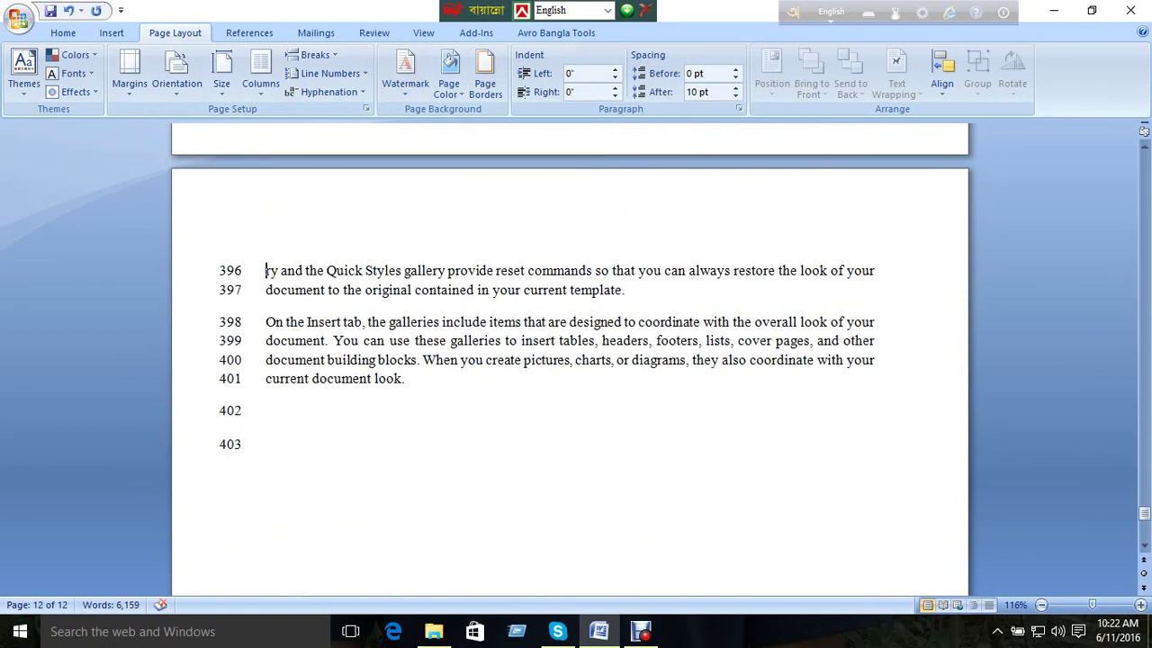
left_click_drag(373, 383, 265, 283)
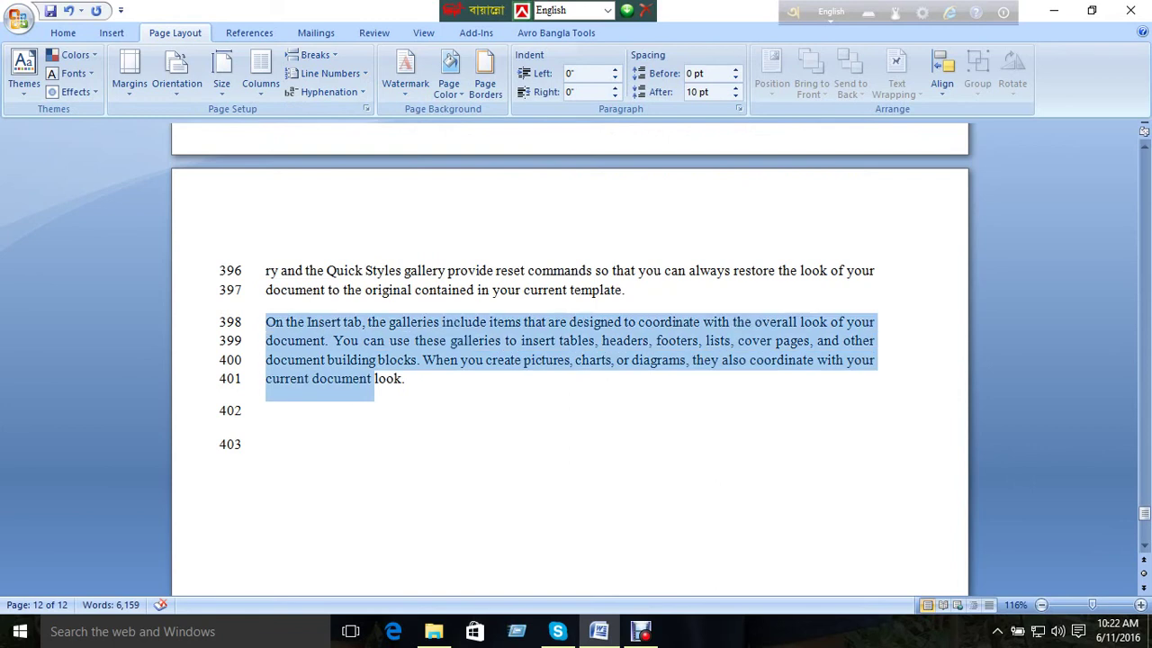
Switch line numbers to Restart Each Page, view Line Numbering Options, then set numbering to None.
left_click(330, 73)
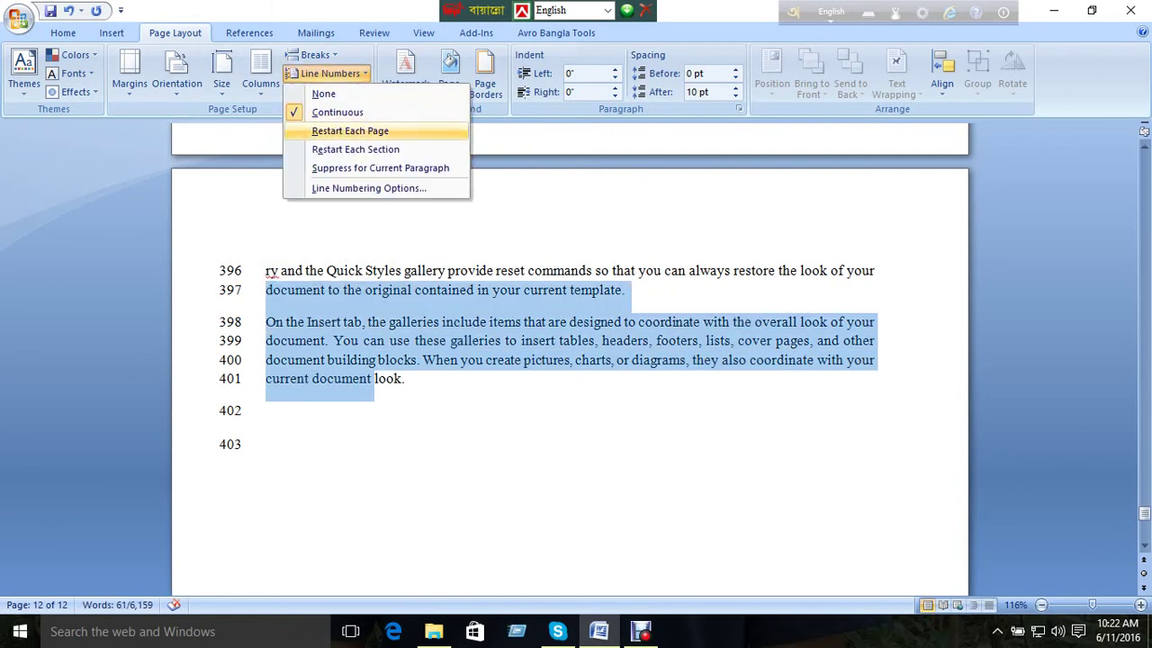
left_click(338, 132)
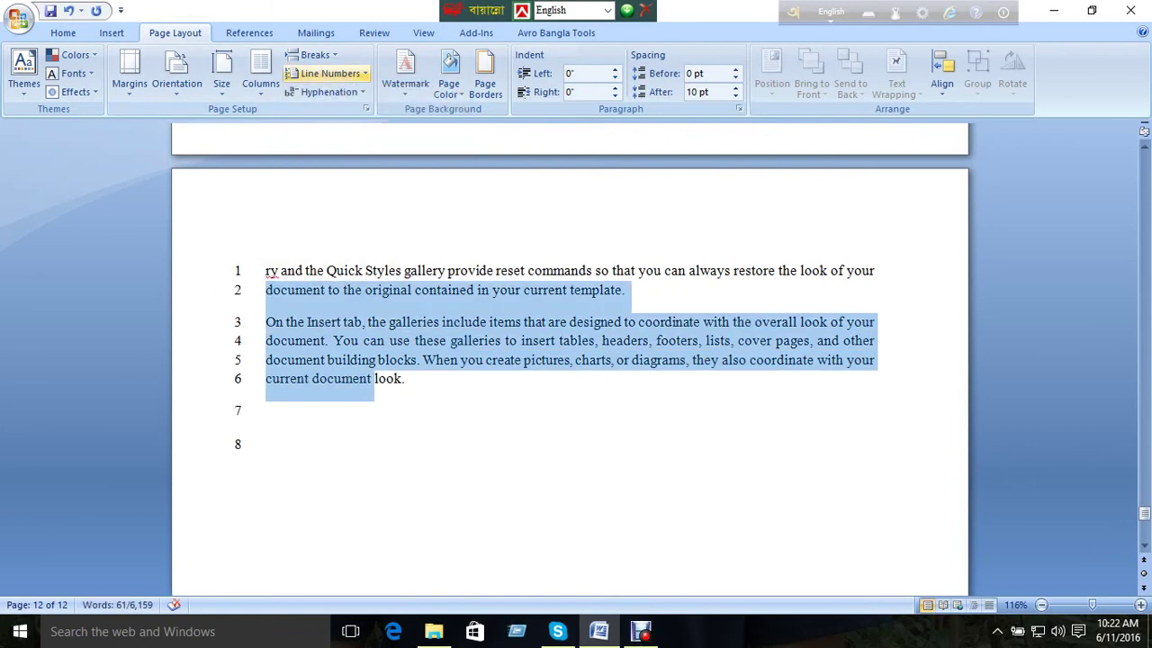
left_click(315, 55)
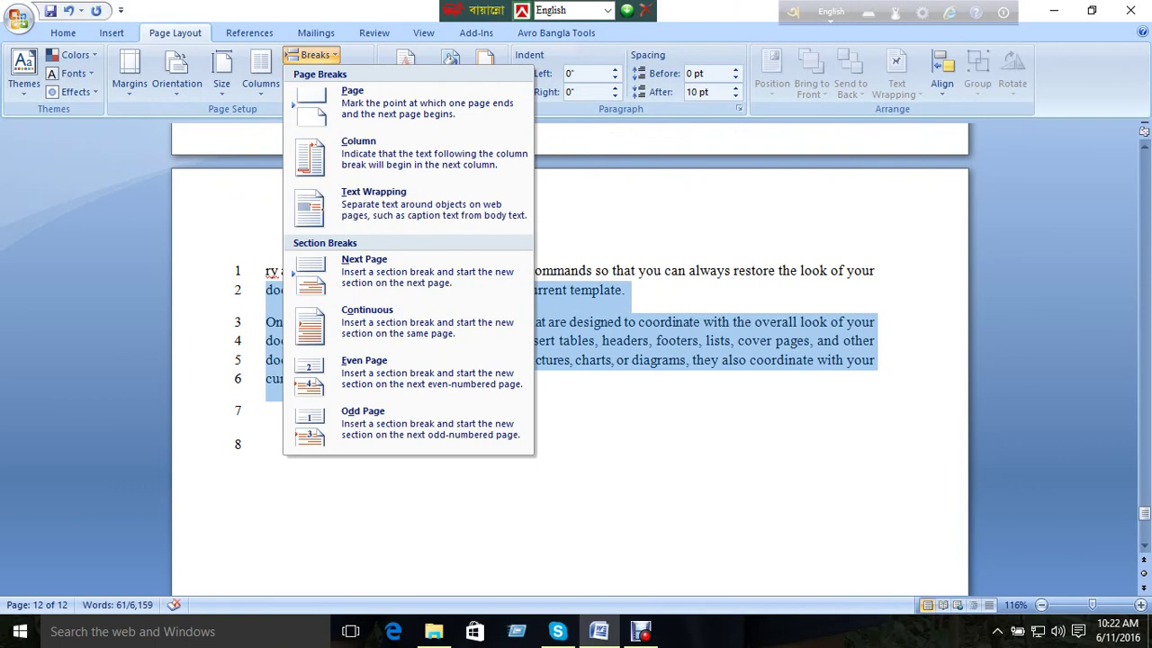
left_click(329, 73)
left_click(329, 73)
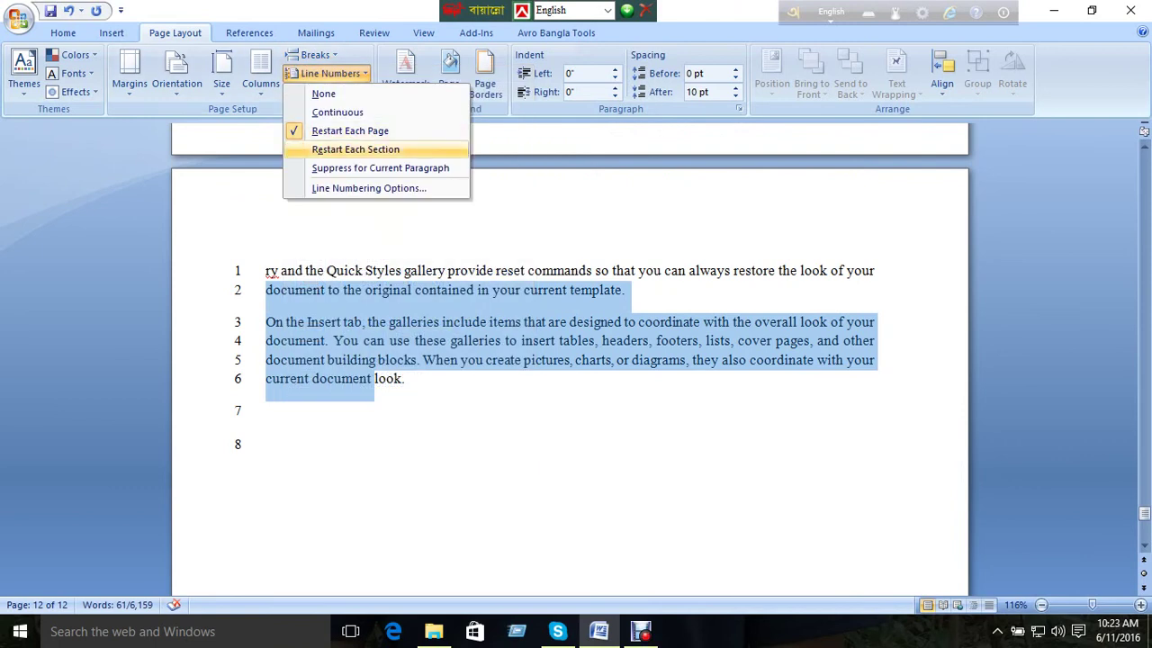
left_click(369, 188)
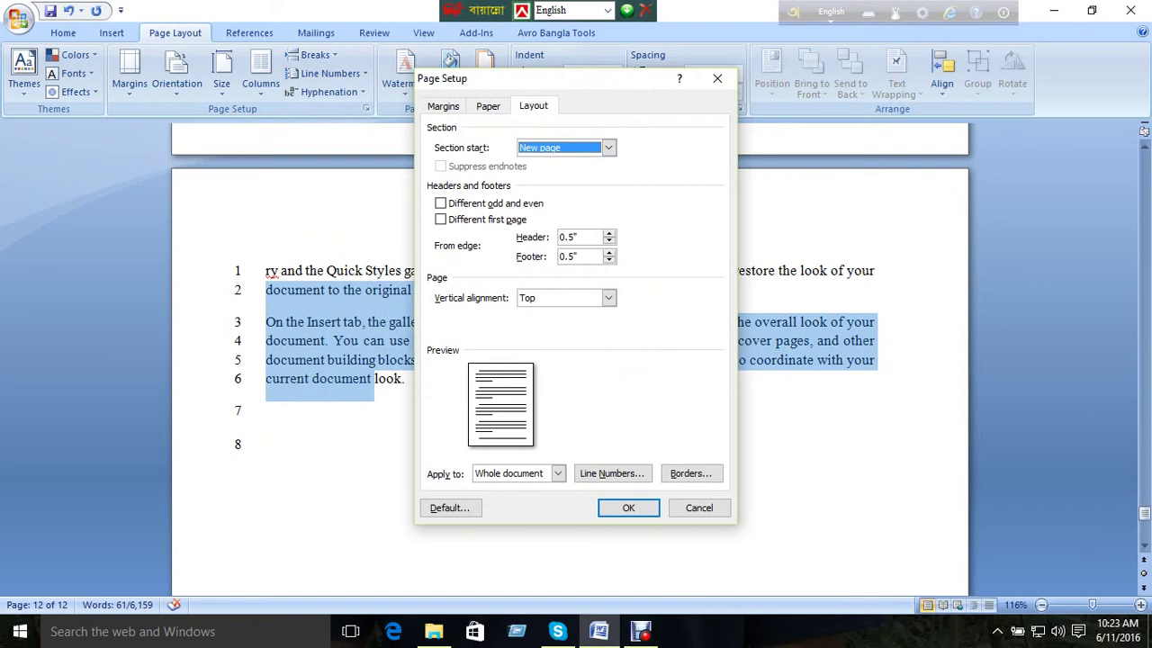
key("Escape")
left_click(330, 73)
left_click(324, 96)
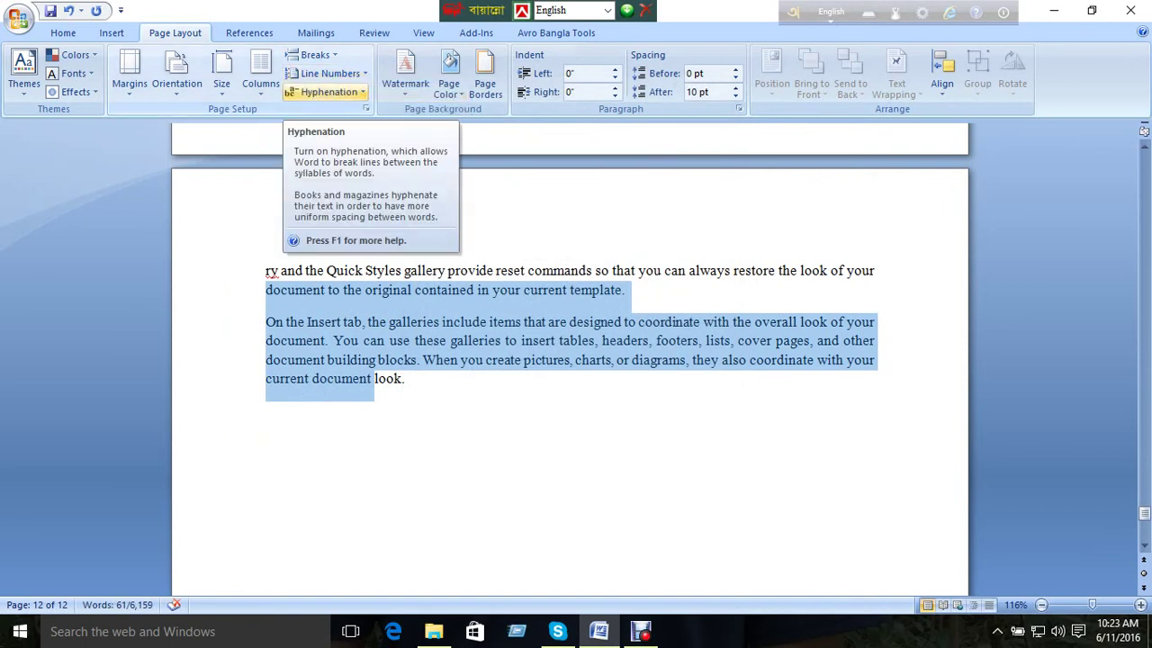
Apply automatic hyphenation, then select the whole document and set hyphenation to None.
left_click(326, 92)
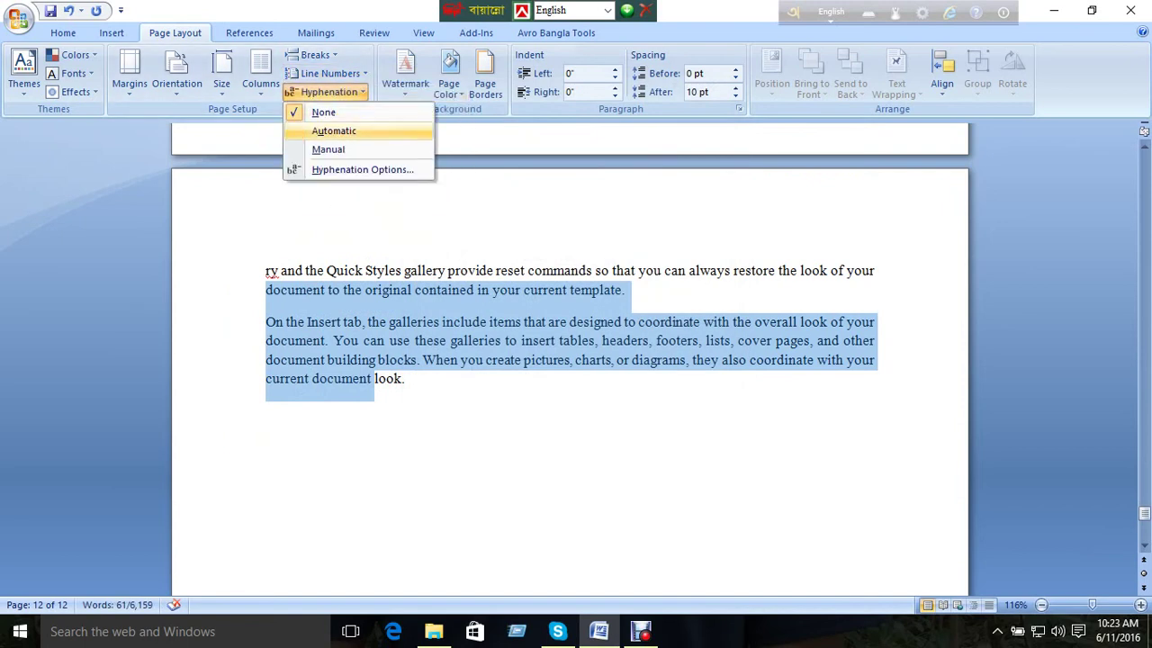
left_click(334, 130)
left_click(267, 411)
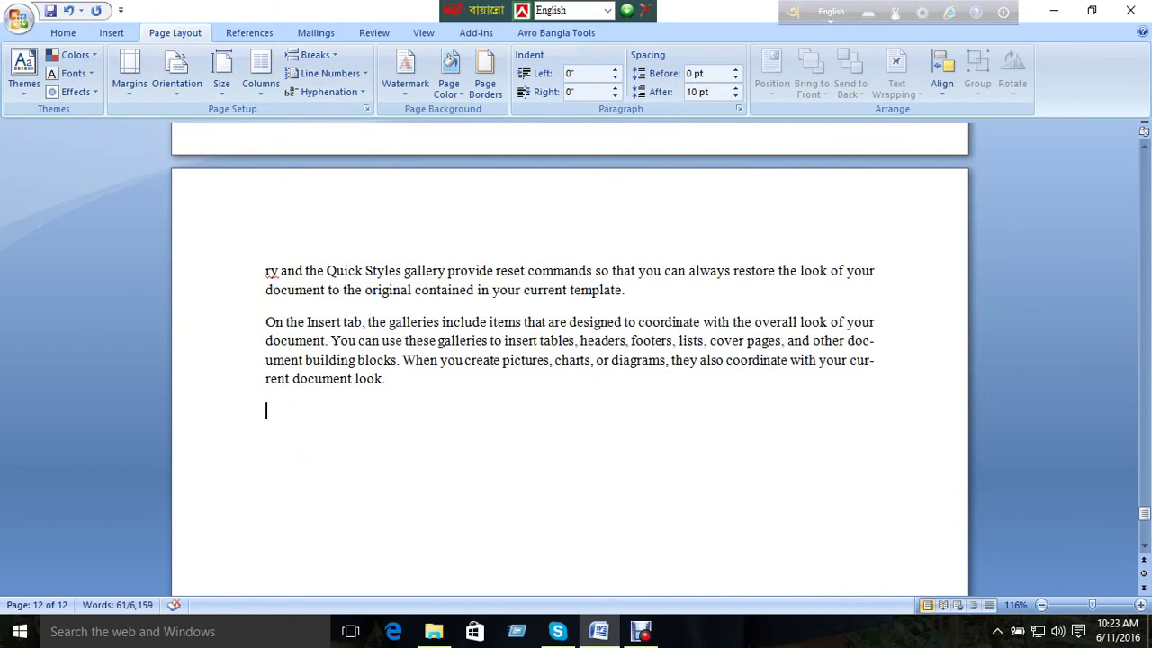
key("ctrl+a")
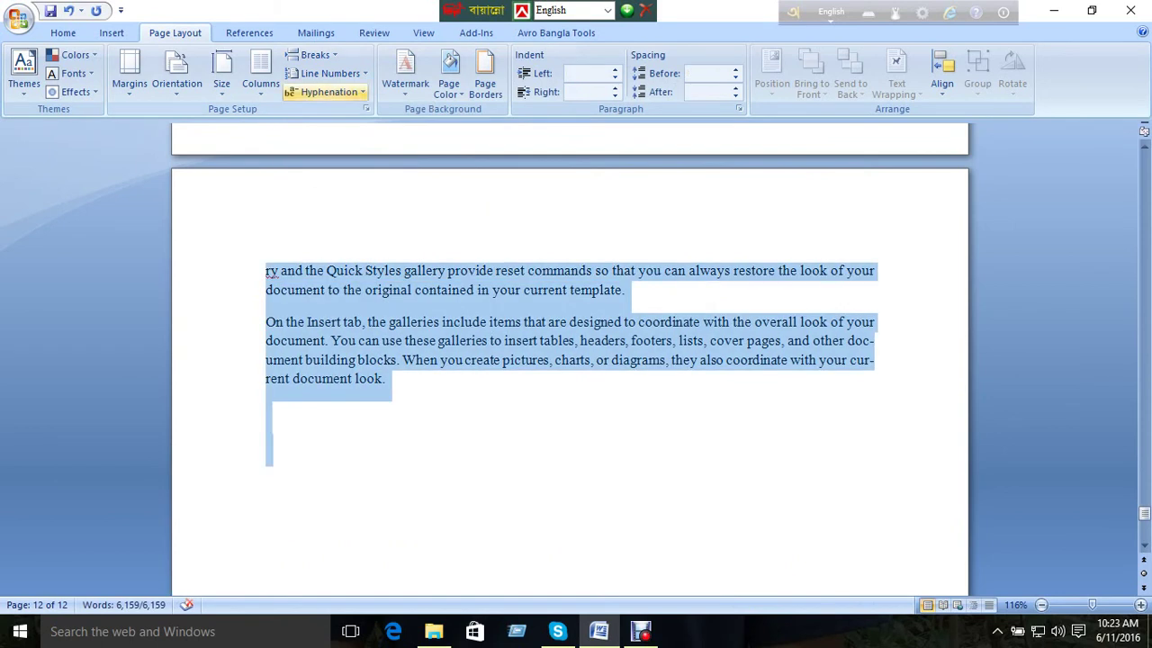
left_click(330, 92)
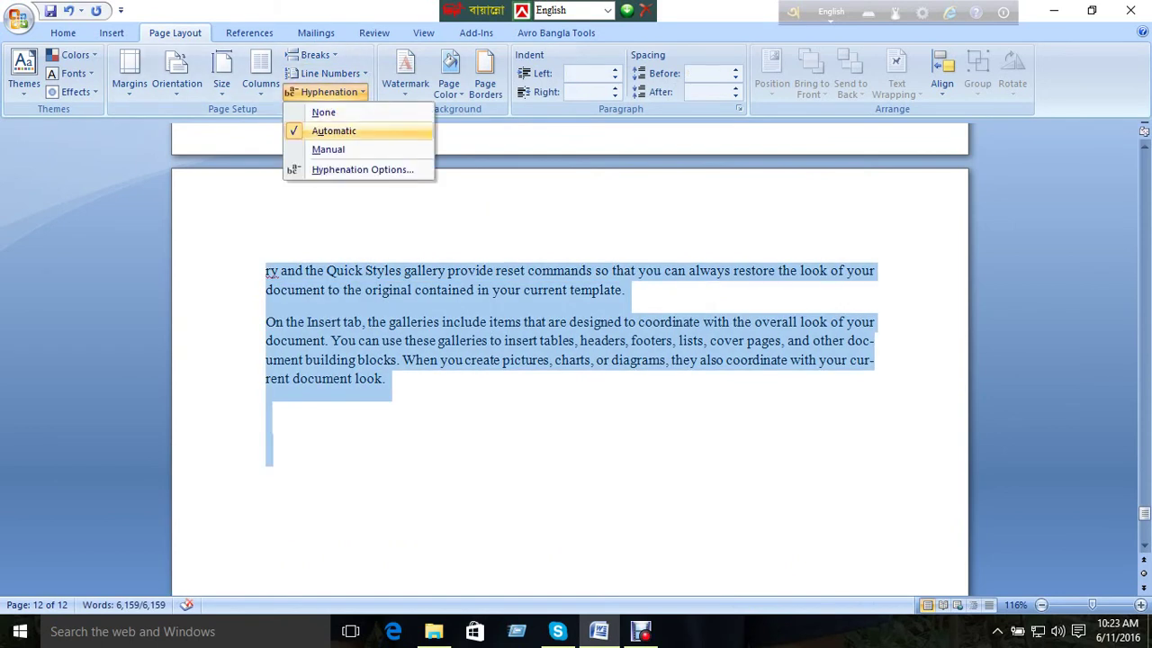
left_click(324, 112)
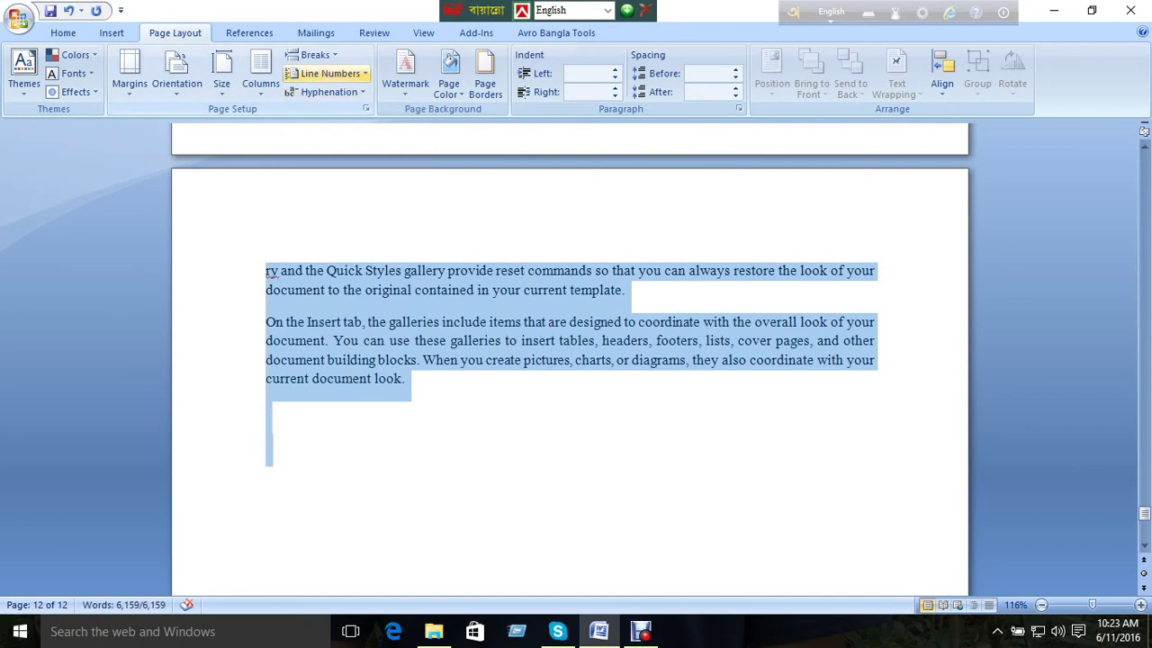
Re-enable automatic hyphenation, open and close Manual hyphenation, then set hyphenation to None.
left_click(330, 92)
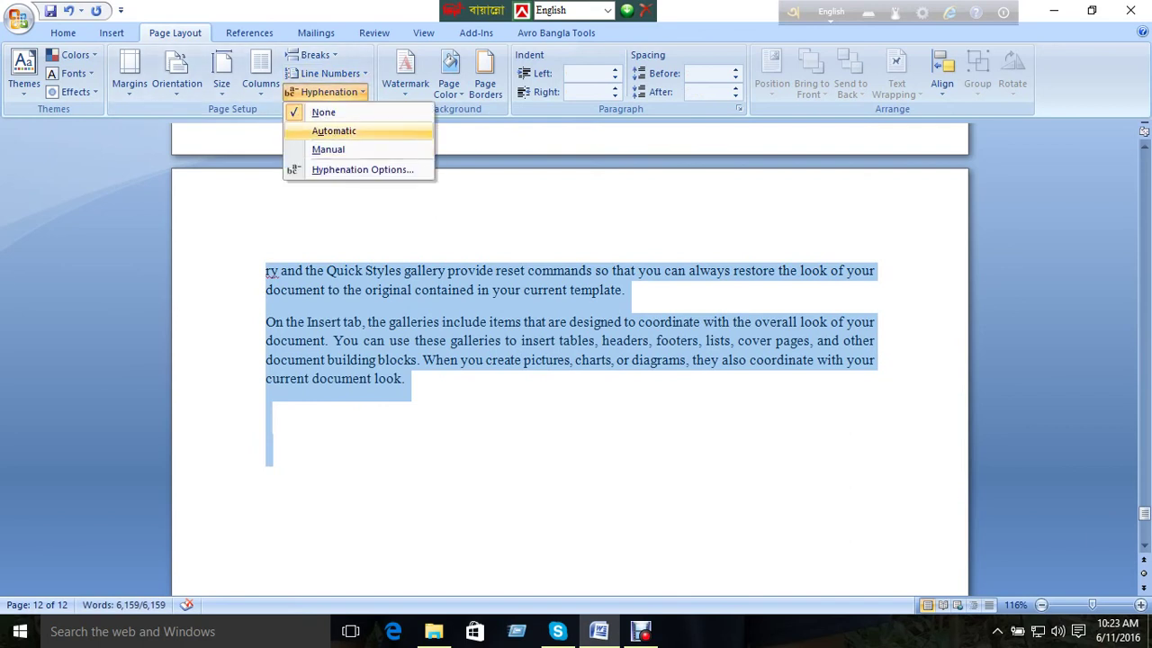
left_click(334, 131)
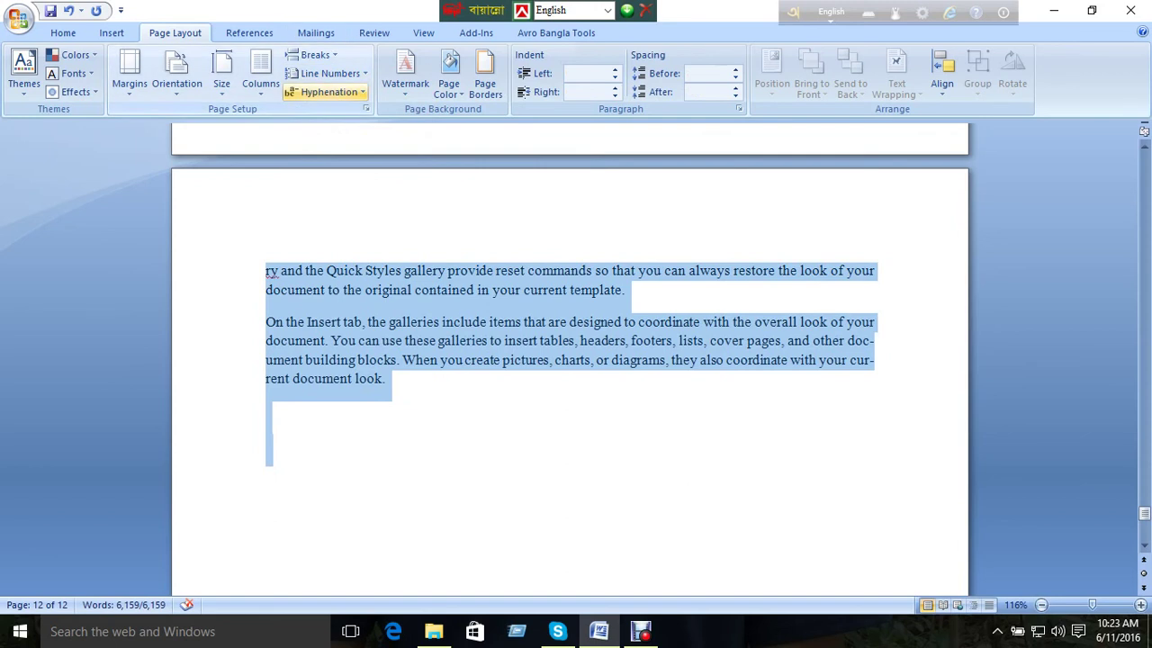
left_click(330, 92)
left_click(328, 149)
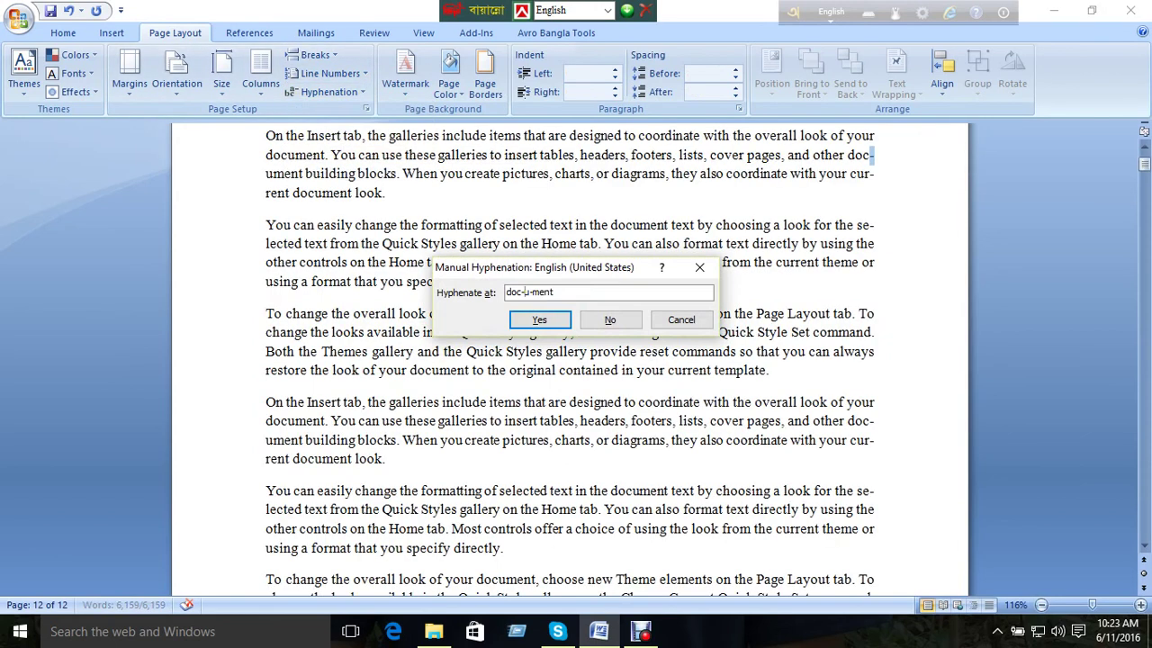
left_click(700, 268)
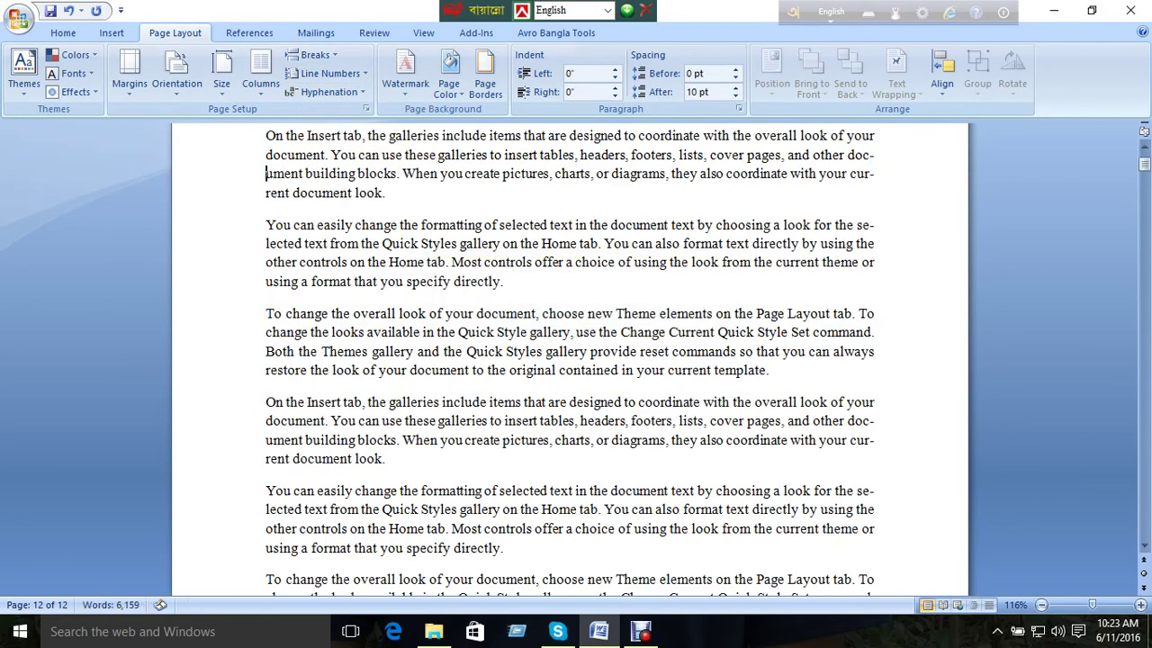
left_click(329, 92)
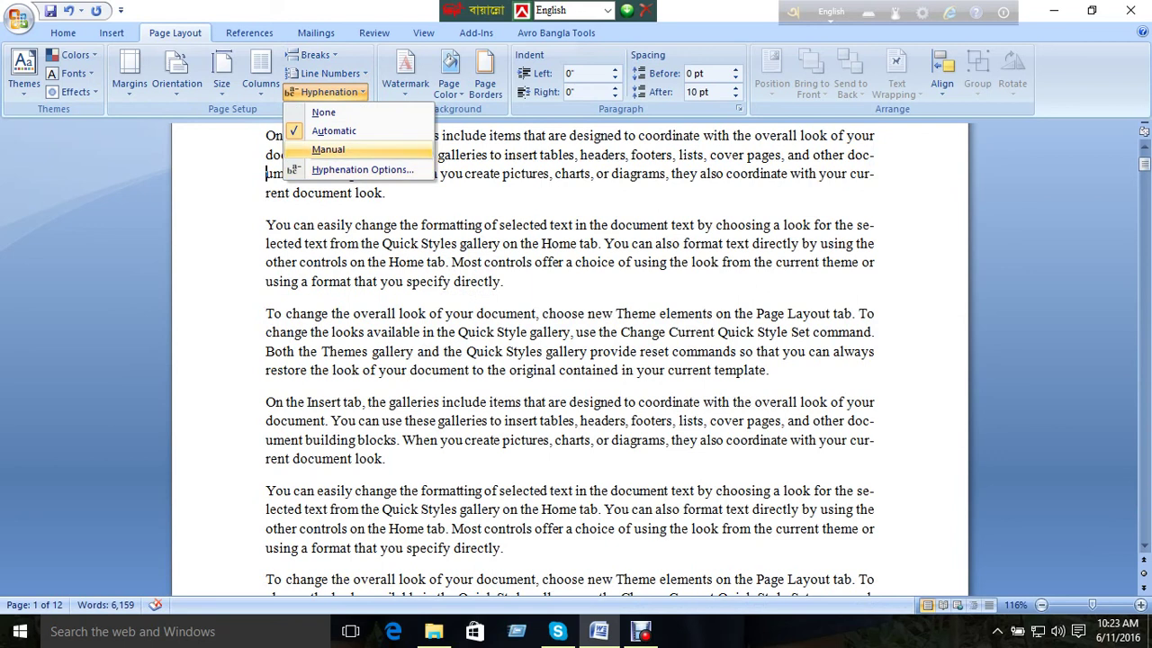
left_click(324, 113)
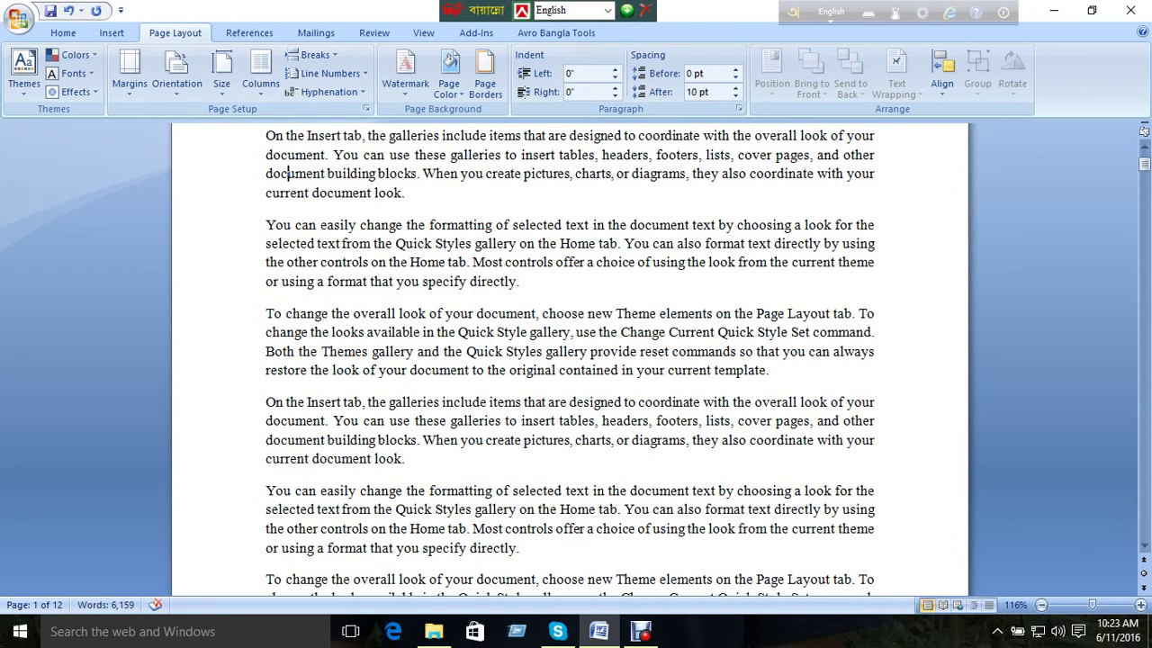
Turn automatic hyphenation on, inspect a line-end hyphen, then turn hyphenation off.
left_click(329, 92)
left_click(324, 131)
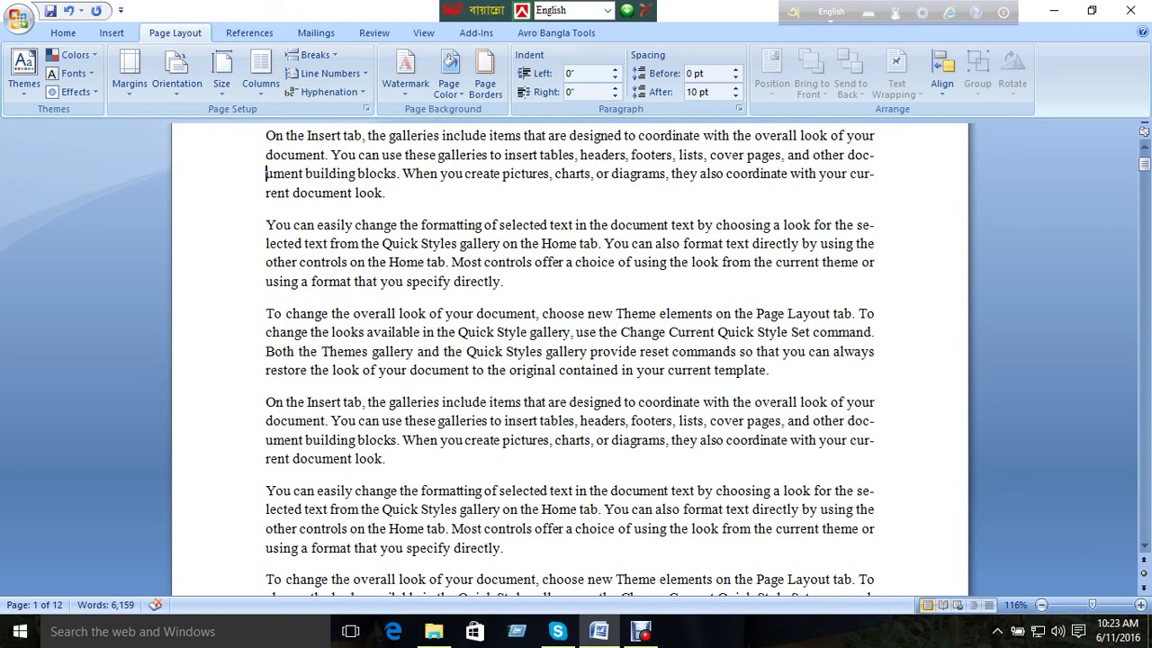
key("shift+Left")
key("Right")
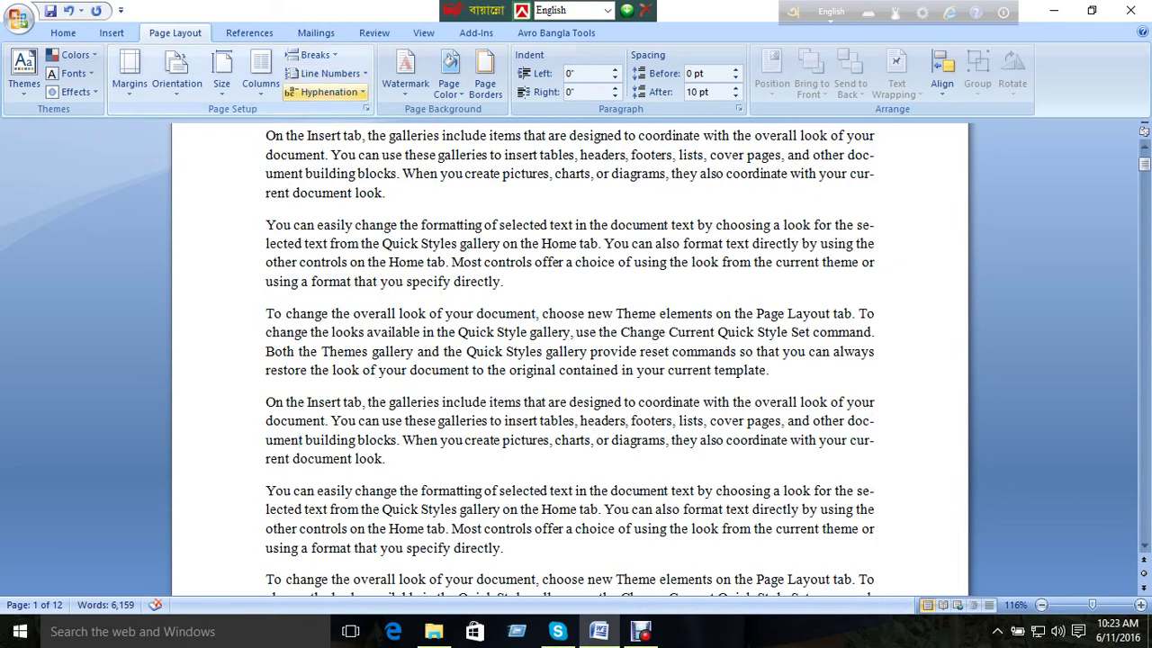
left_click(330, 91)
left_click(324, 113)
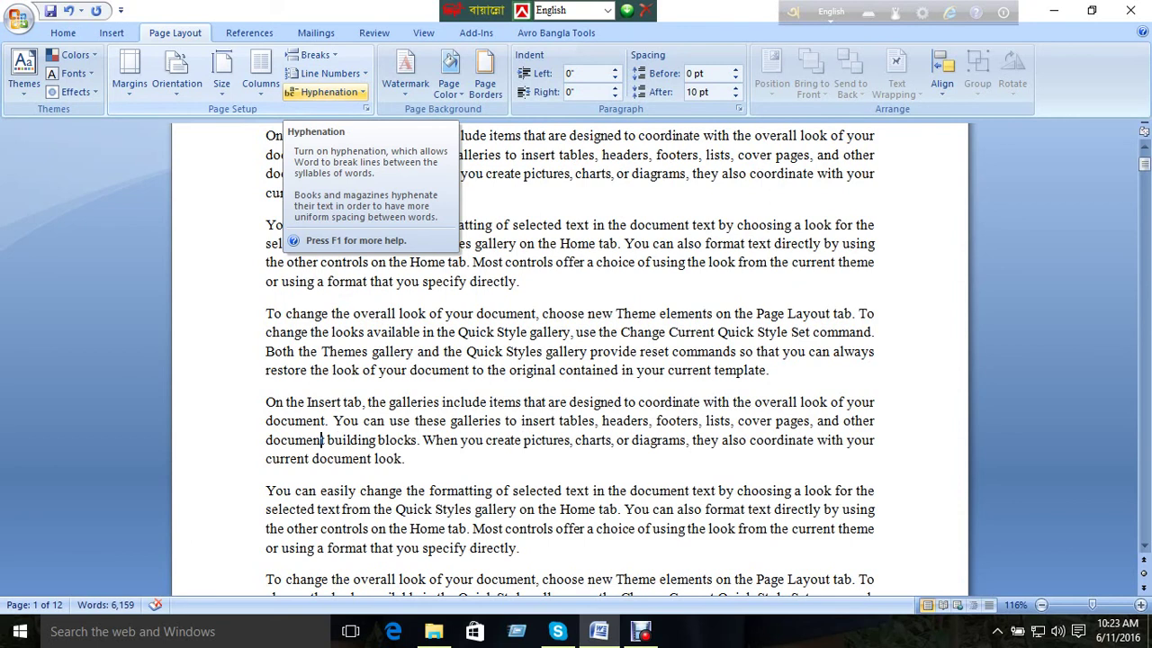
Try automatic hyphenation once more, then settle on None.
left_click(328, 92)
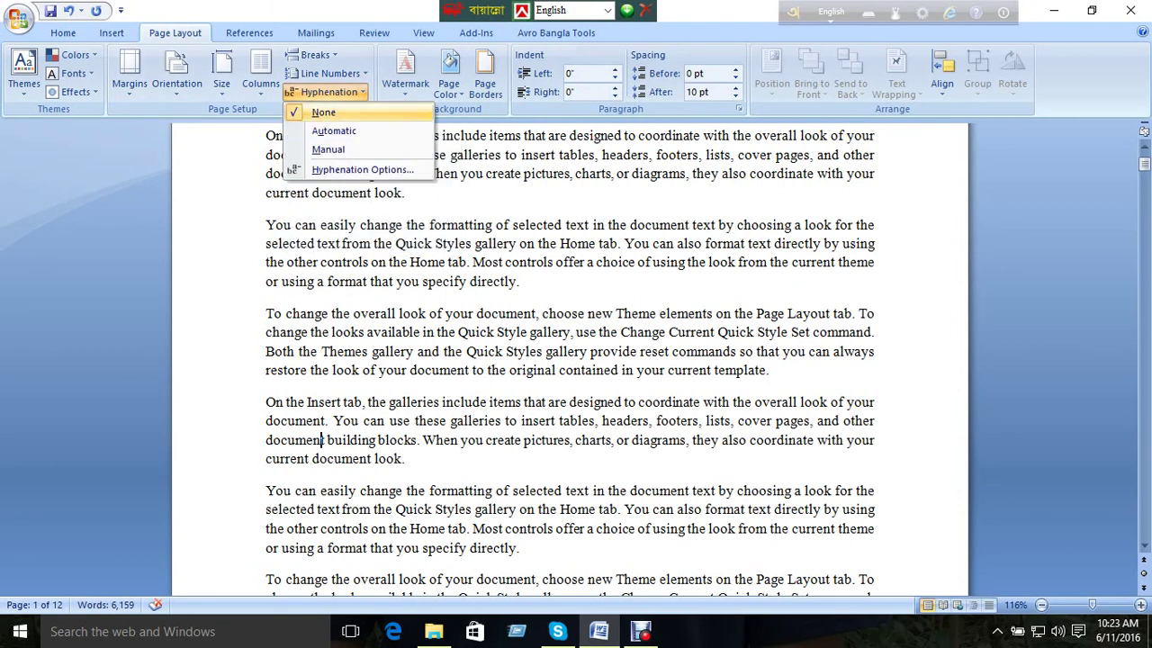
left_click(334, 131)
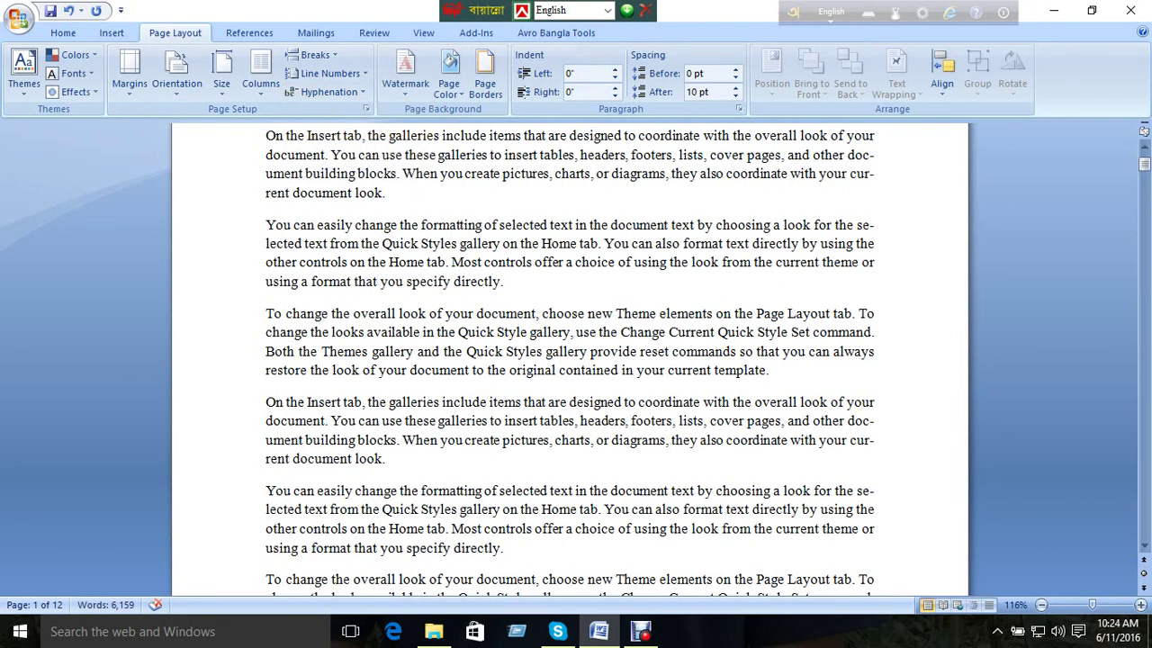
scroll(570, 360, "down", 1)
scroll(569, 360, "down", 1)
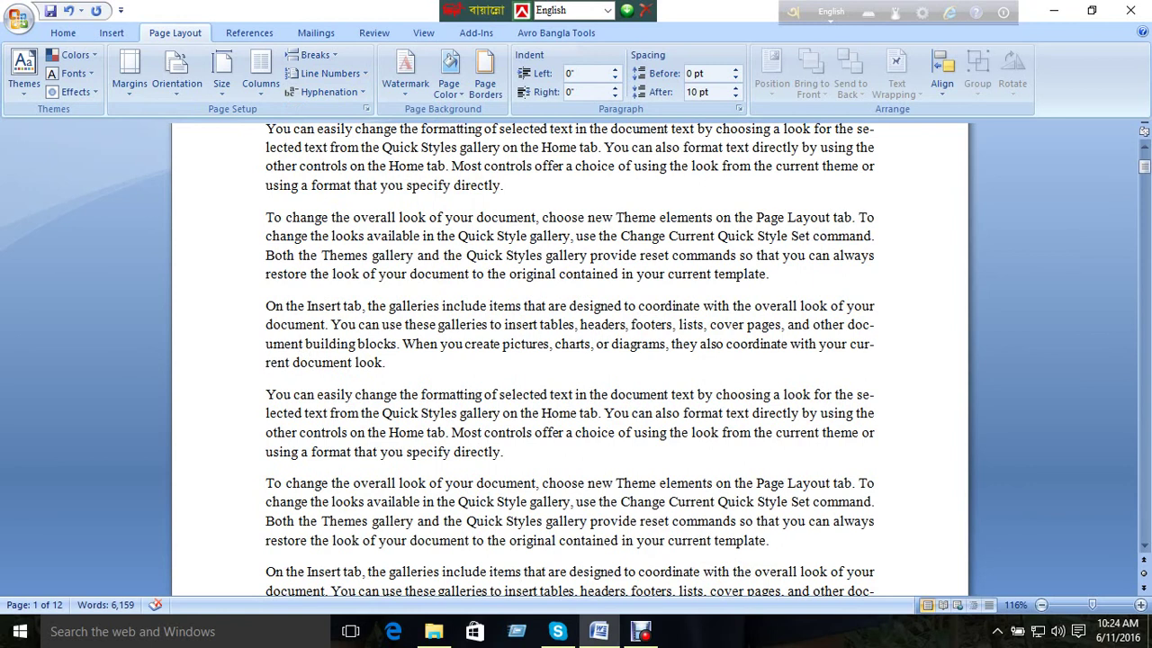
left_click(329, 92)
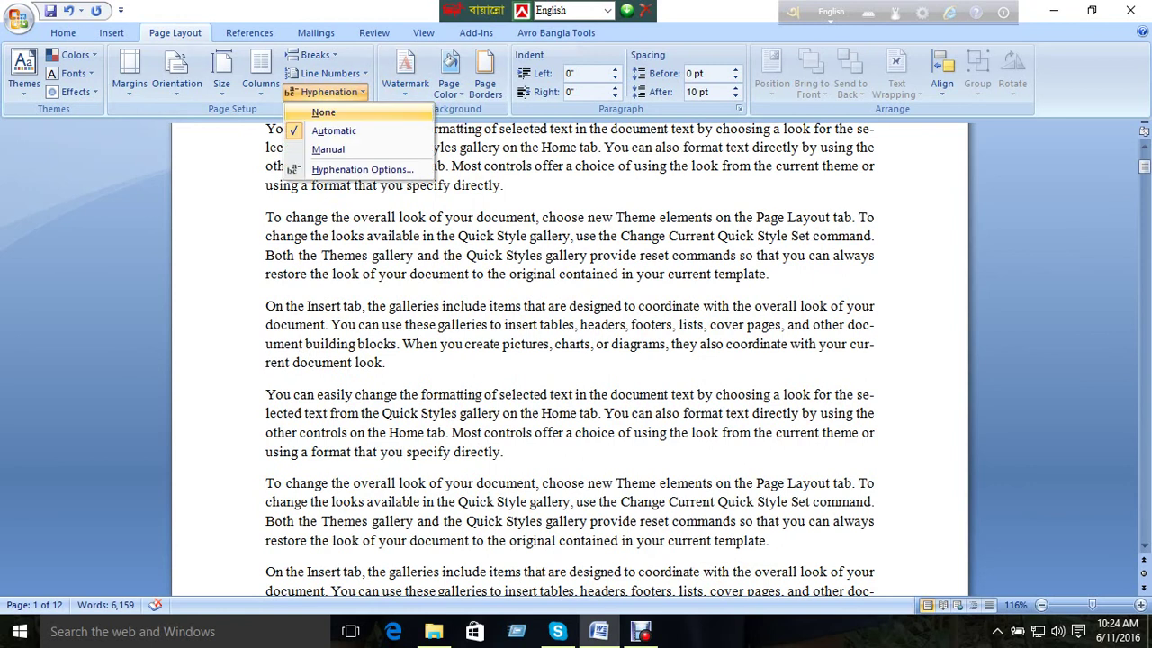
left_click(324, 112)
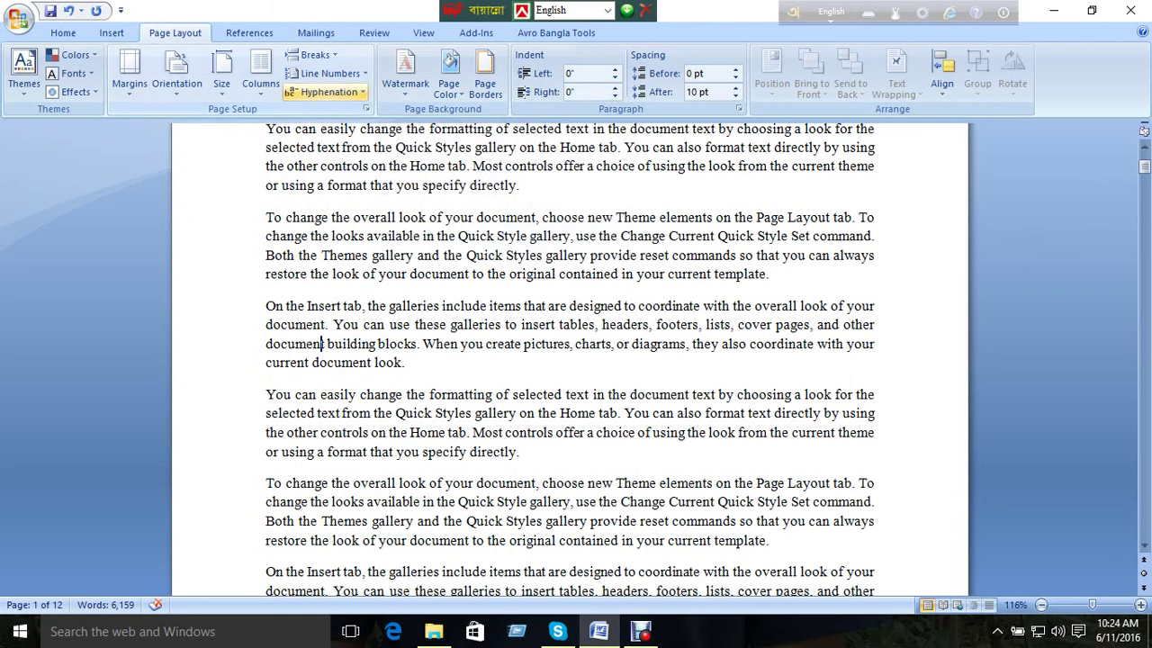
left_click(329, 92)
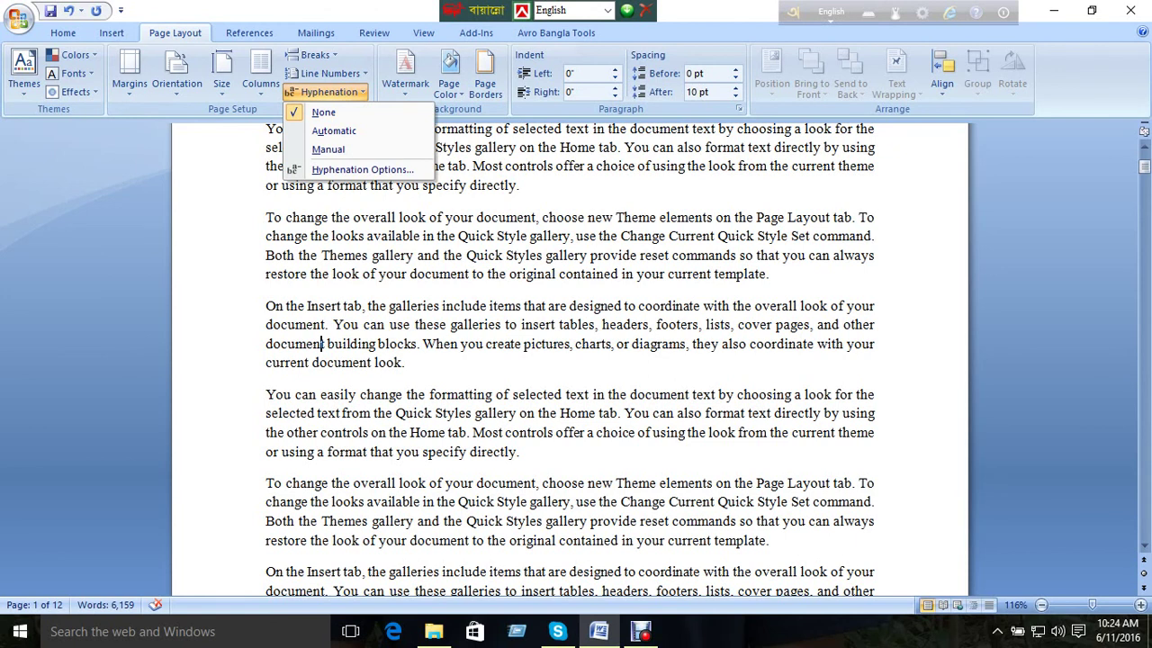
left_click(405, 72)
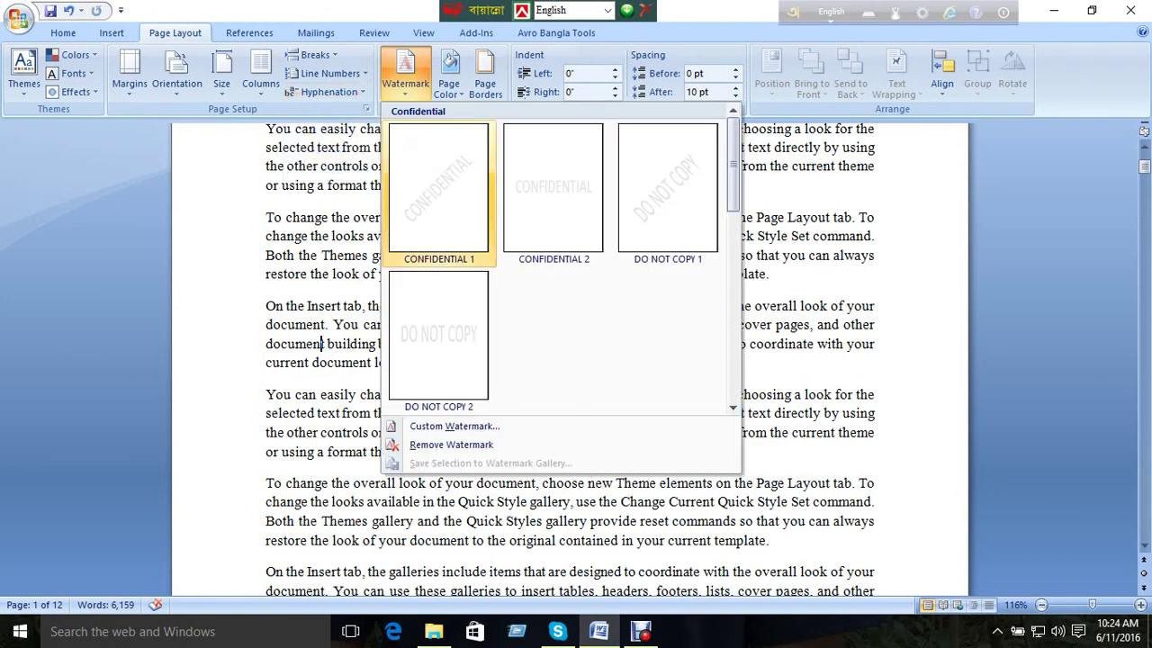
Apply the diagonal CONFIDENTIAL 1 watermark, then remove it.
left_click(405, 72)
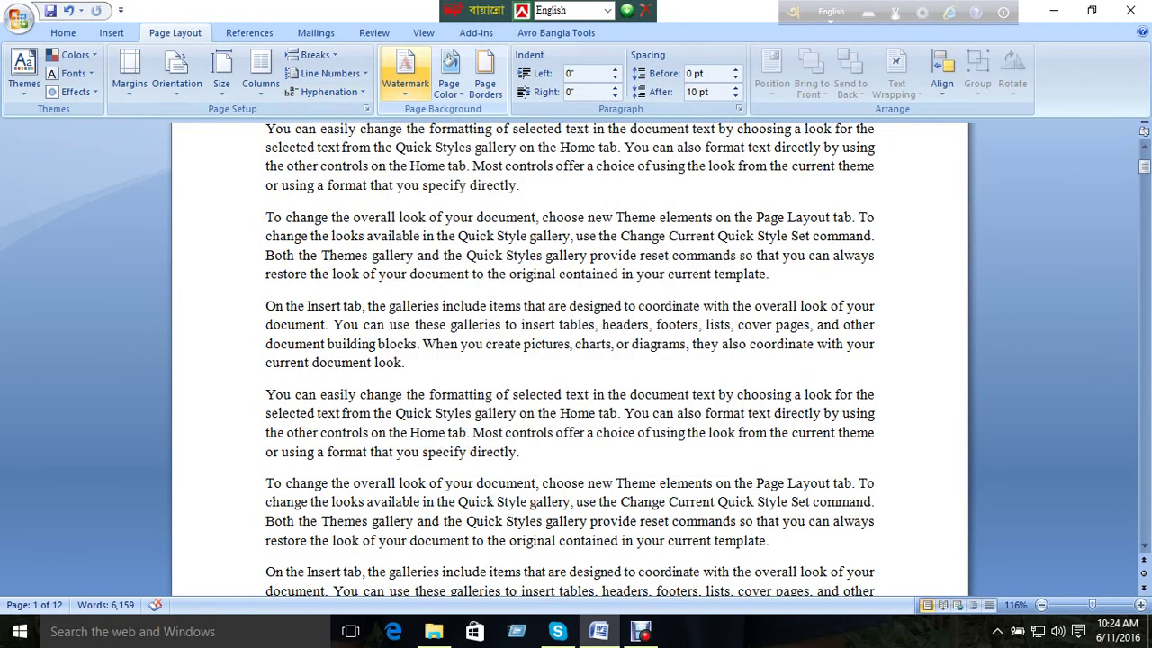
left_click(405, 72)
left_click(442, 198)
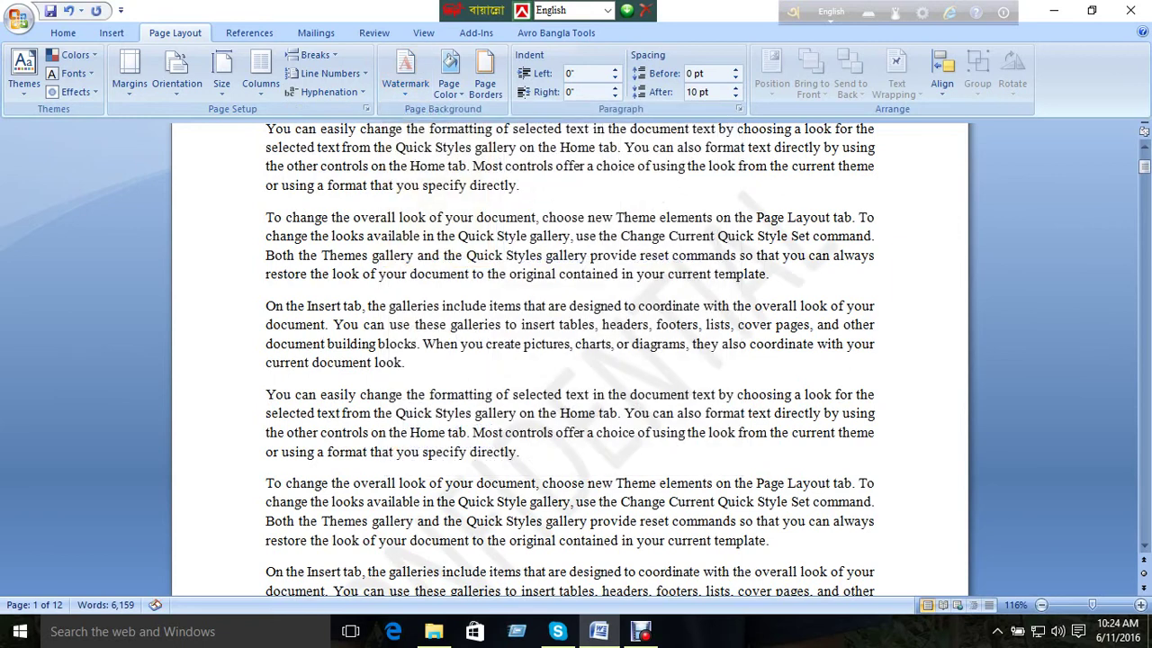
scroll(571, 361, "down", 2)
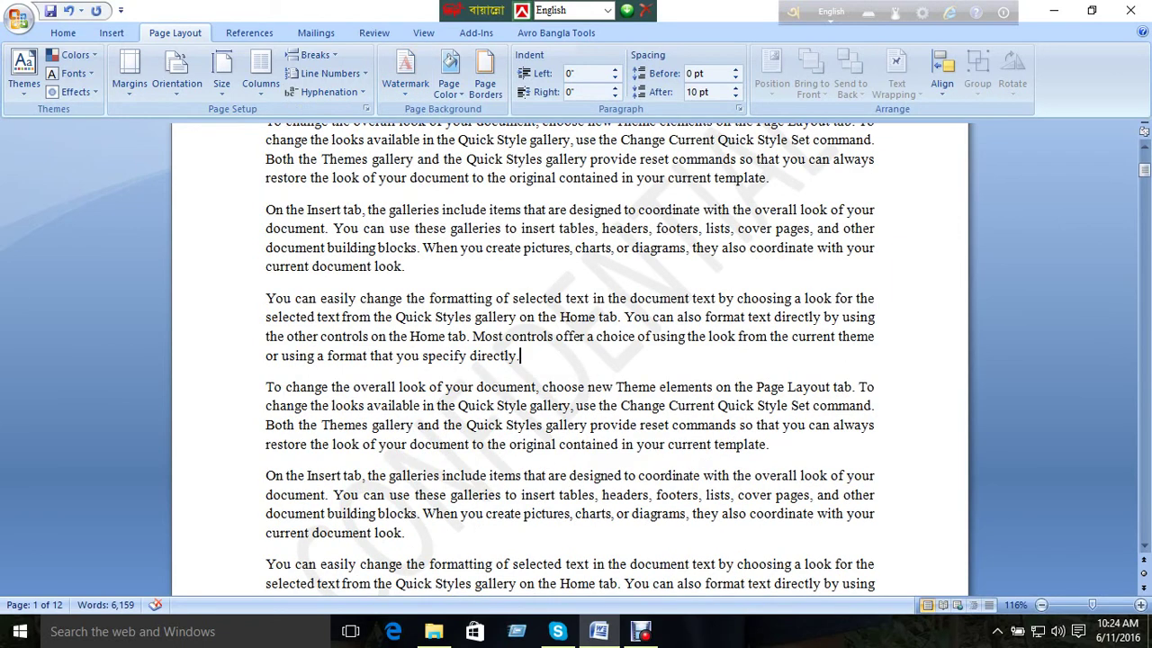
left_click(405, 72)
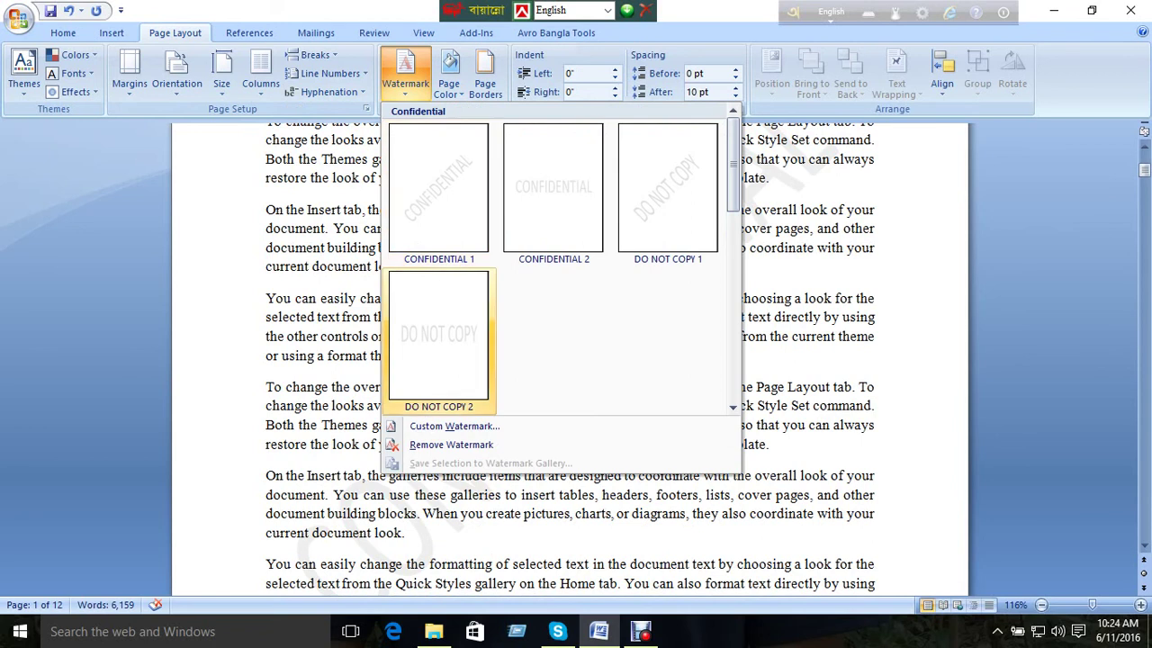
left_click(451, 445)
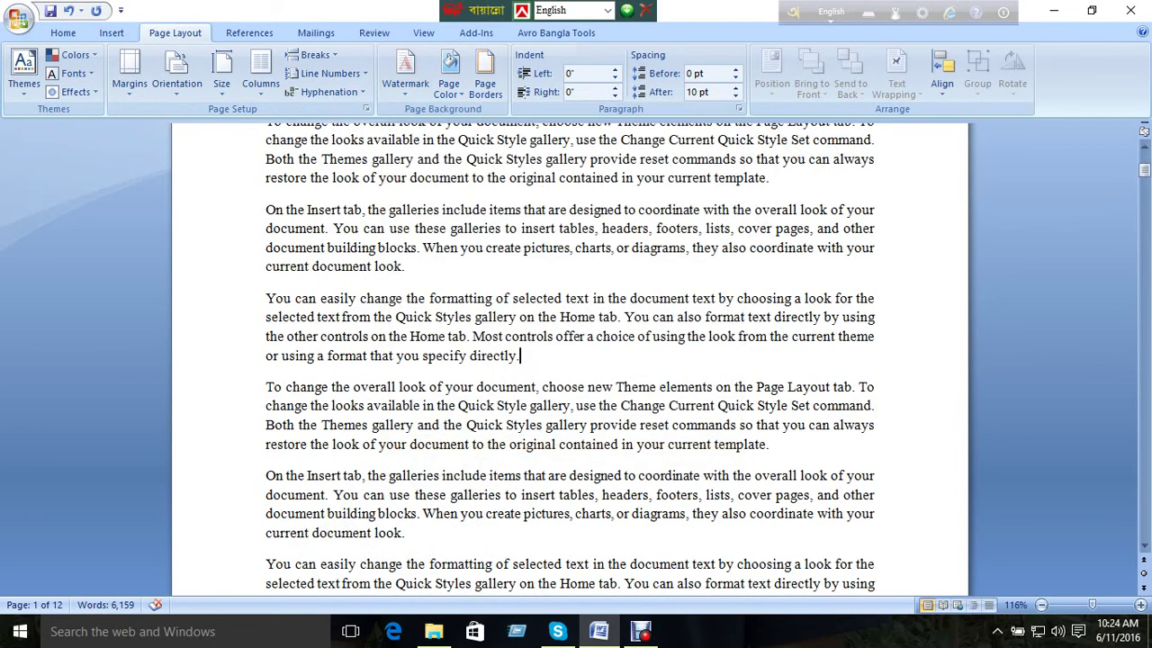
Try DO NOT COPY 2 and CONFIDENTIAL 2, keep DO NOT COPY 1, and open Custom Watermark.
left_click(405, 72)
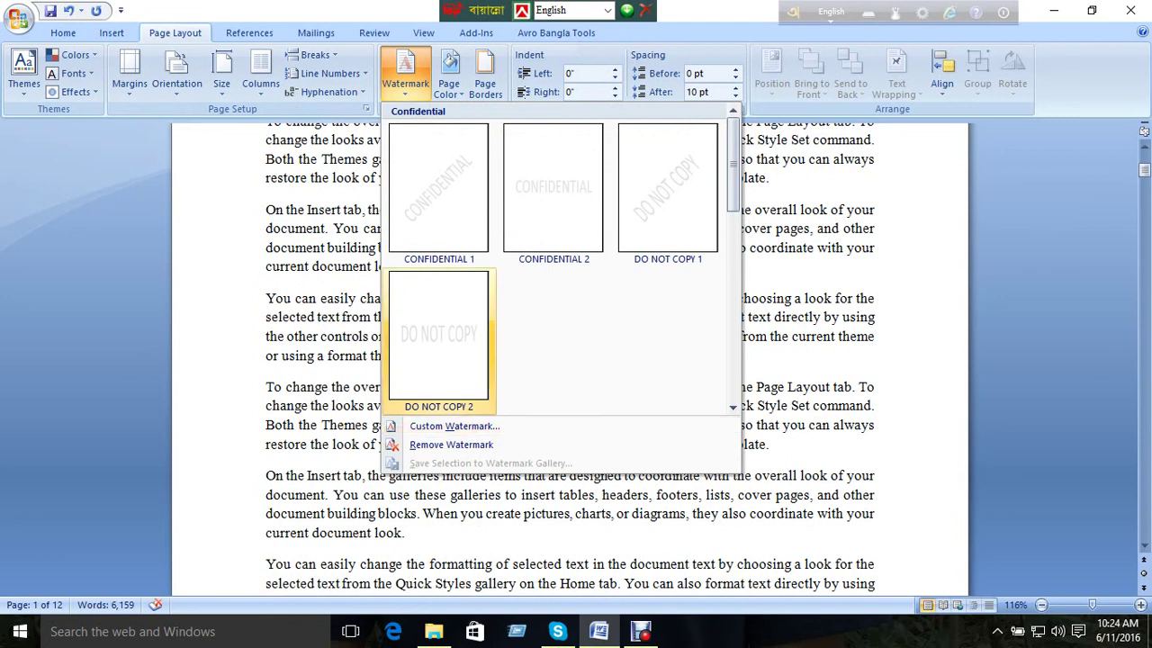
left_click(438, 335)
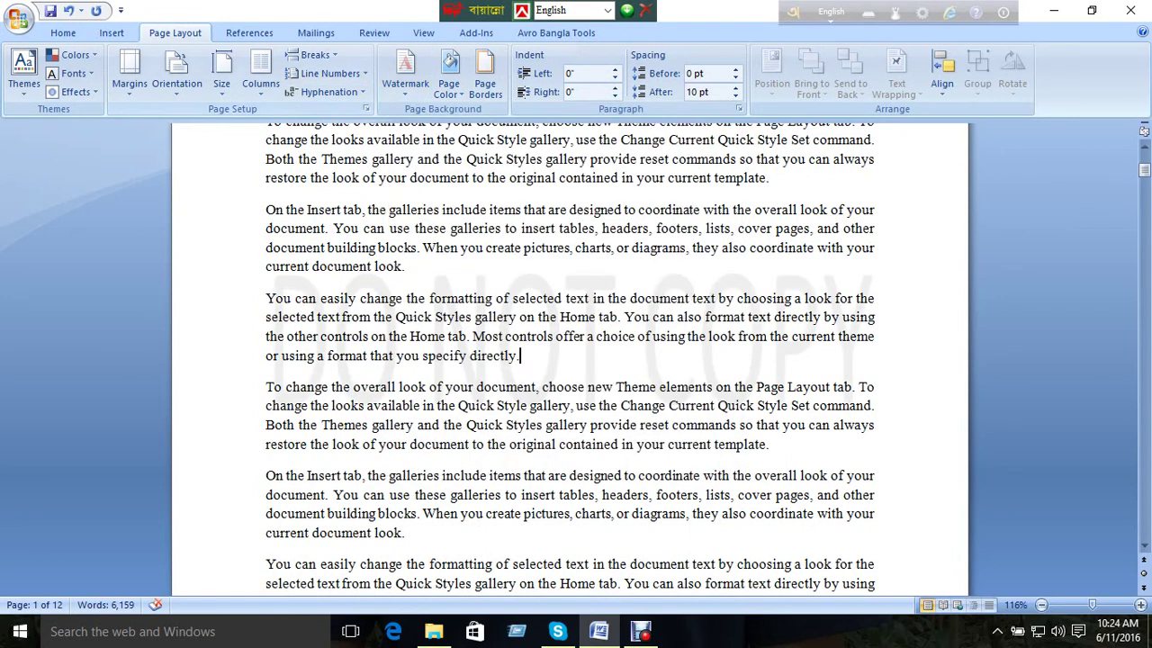
left_click(405, 72)
left_click(554, 190)
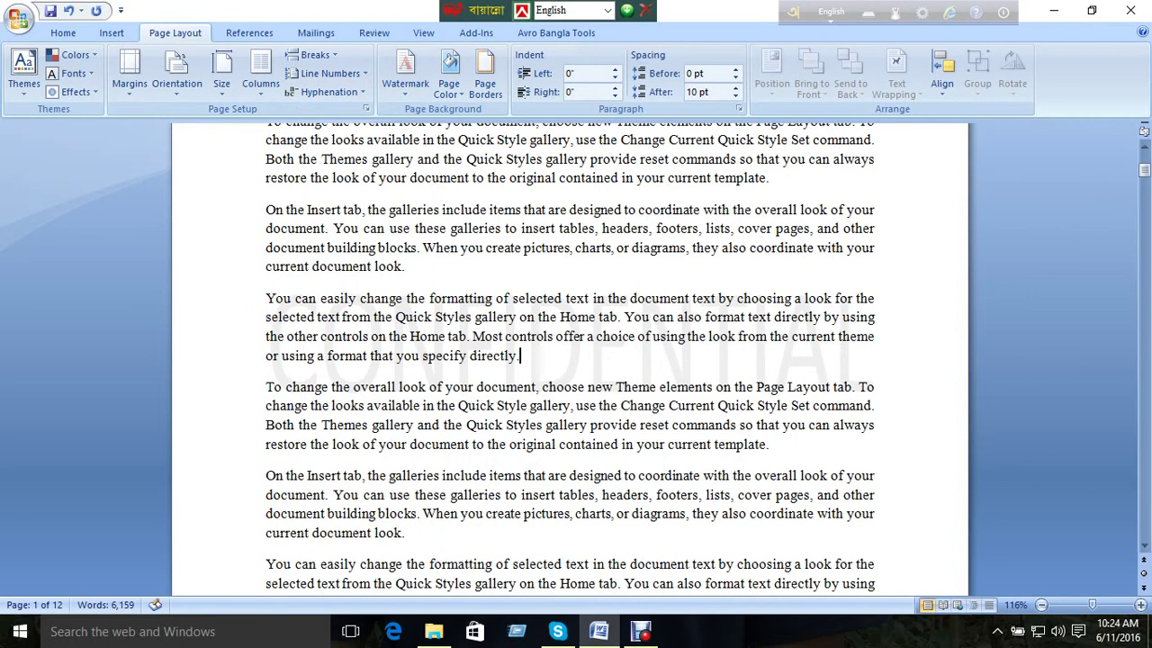
left_click(405, 72)
left_click(668, 189)
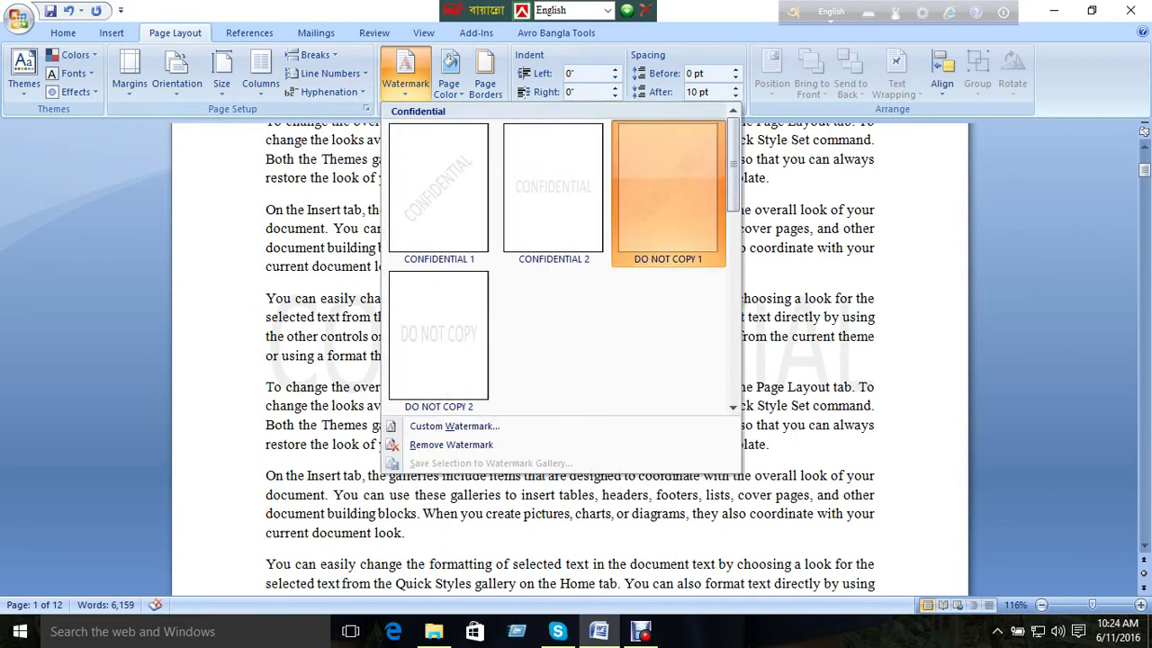
left_click(405, 72)
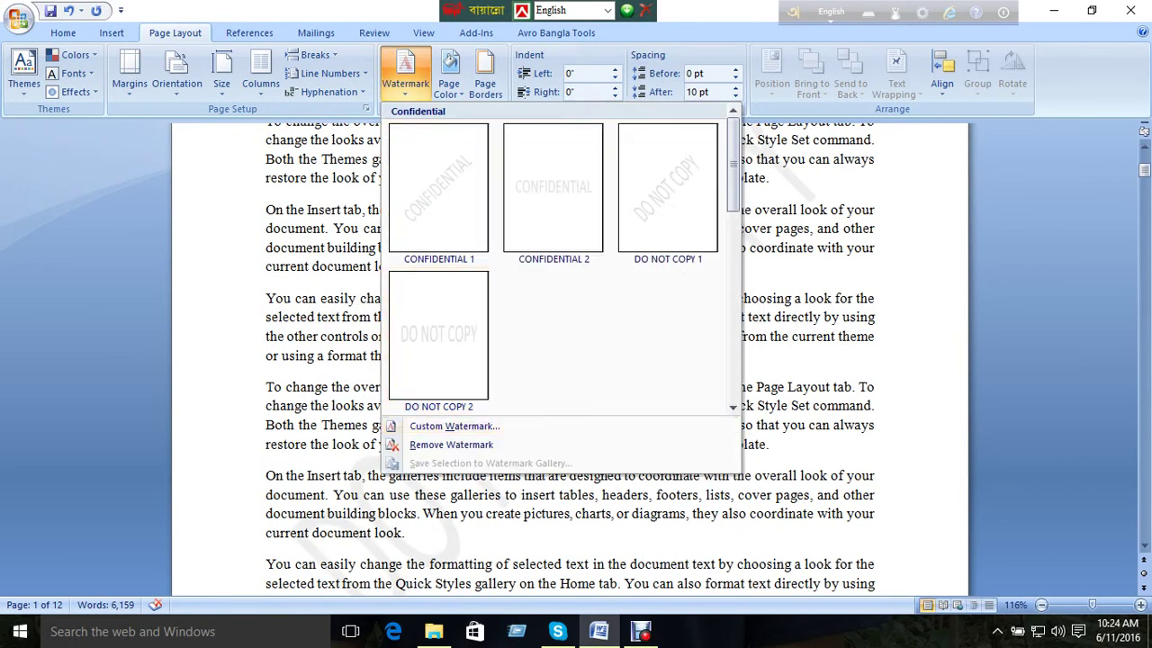
left_click(454, 426)
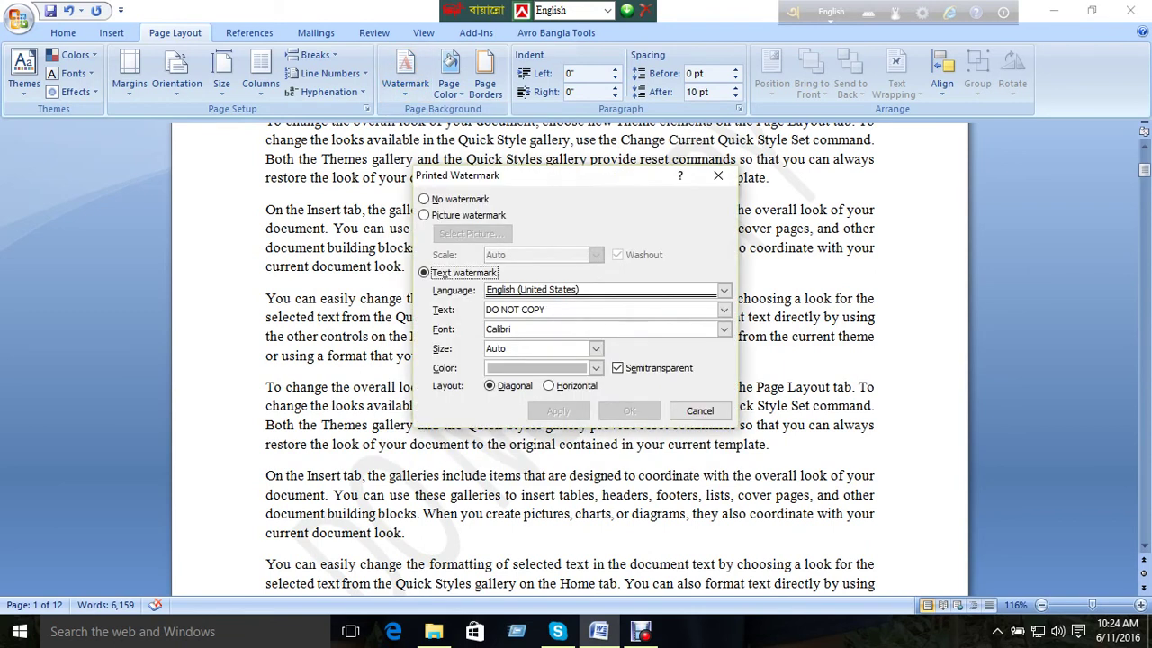
Replace the DO NOT COPY text in Printed Watermark with the person's name and apply it.
left_click(718, 175)
left_click(405, 76)
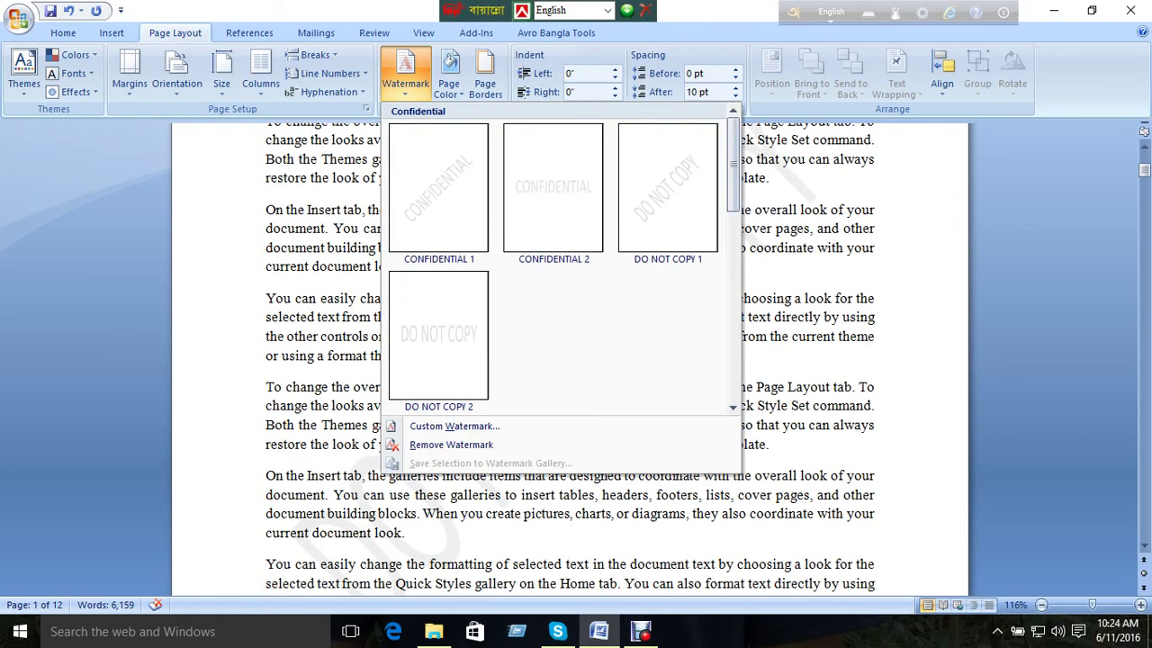
left_click(450, 426)
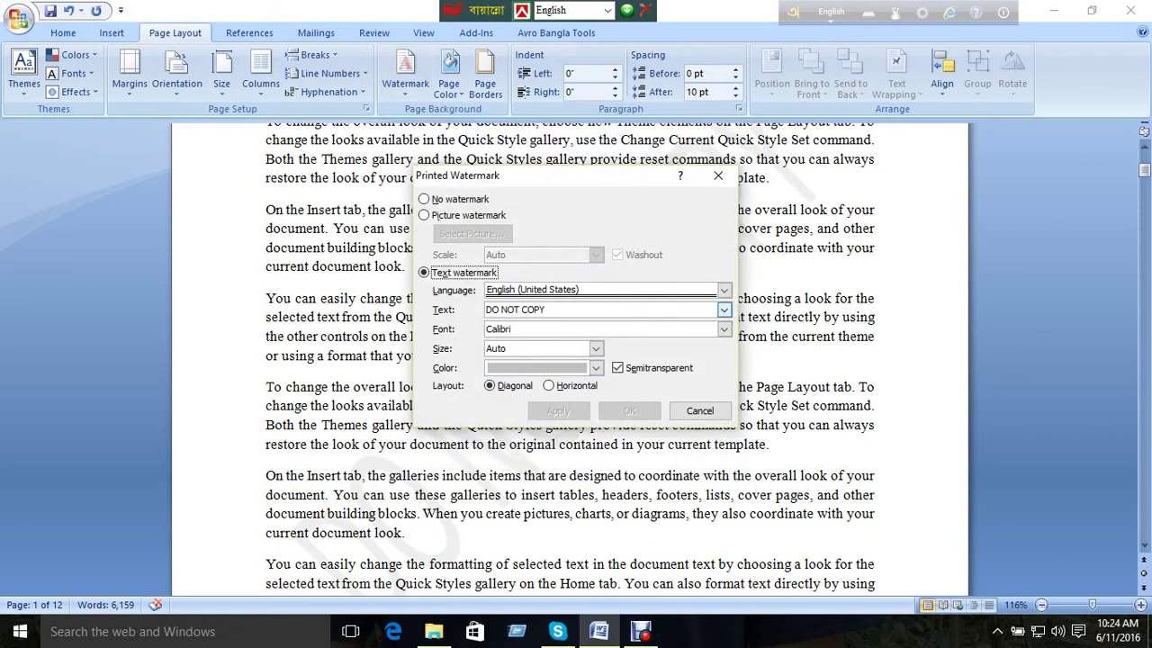
left_click_drag(546, 310, 486, 310)
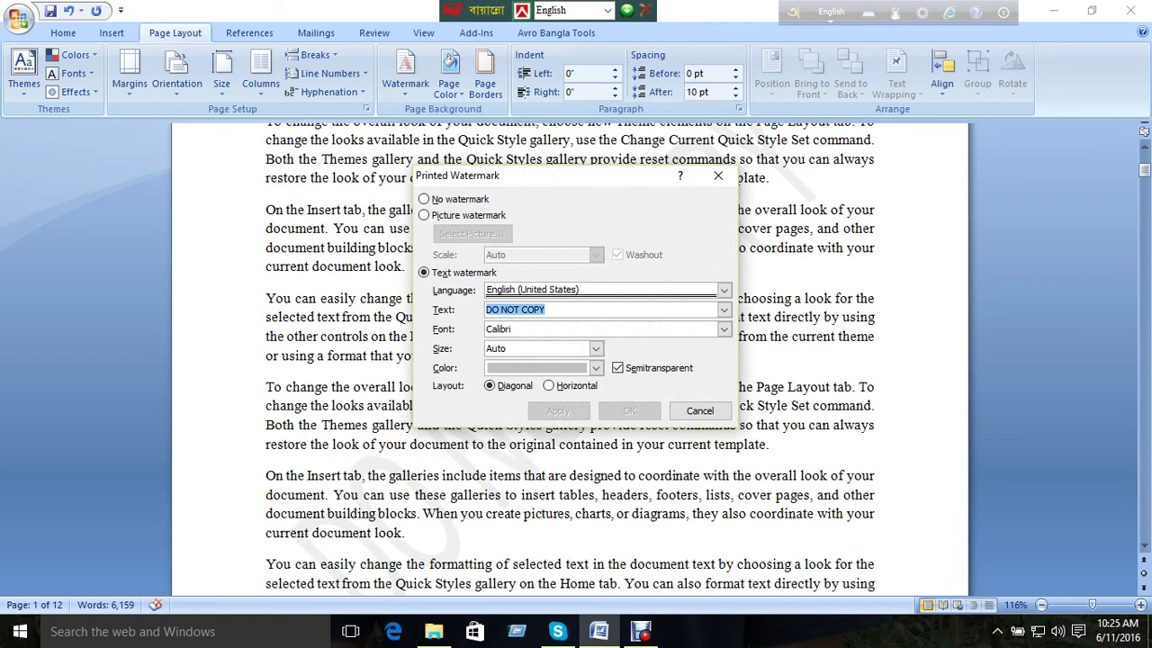
type("Nazeu")
key("BackSpace")
key("BackSpace")
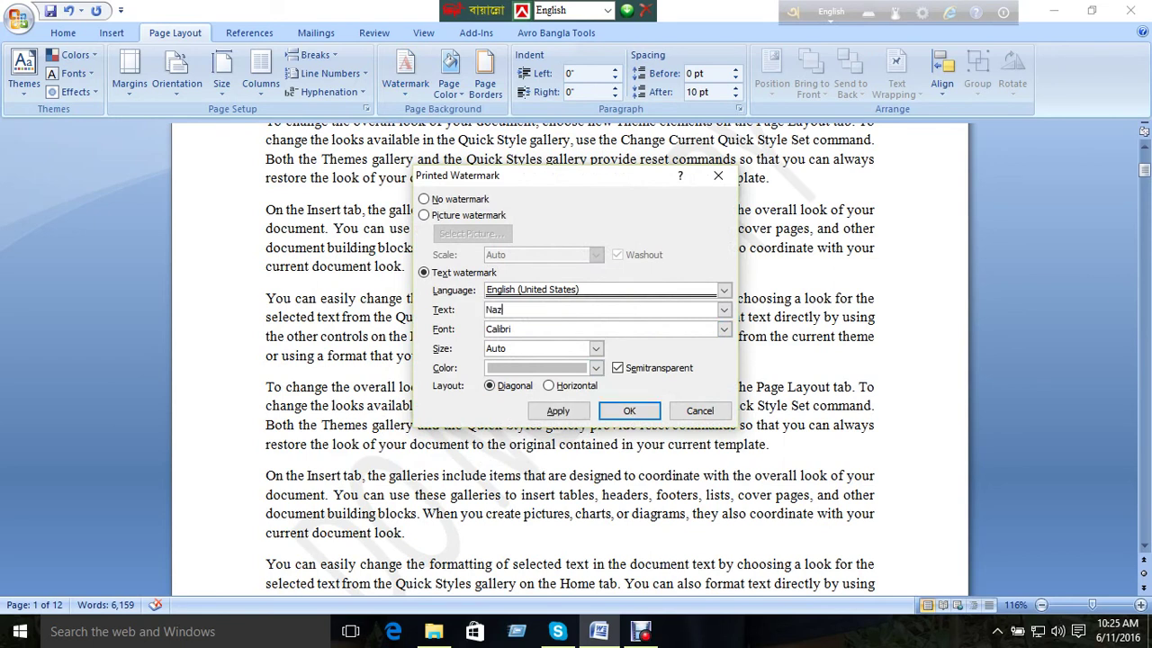
type("rul")
key("Return")
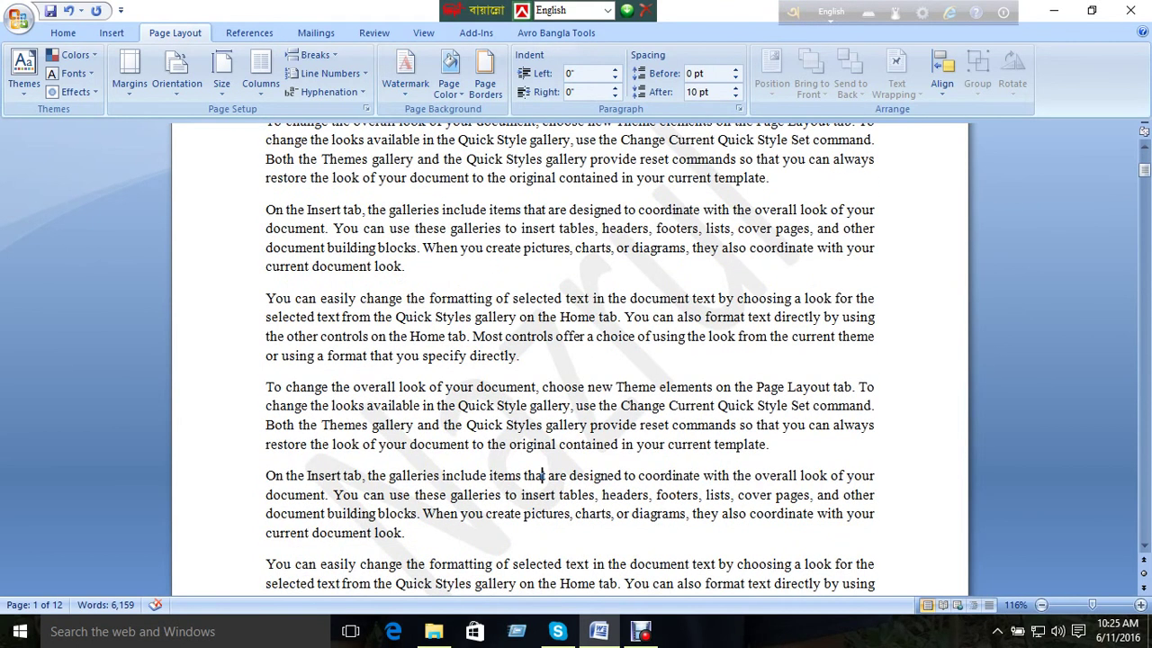
key("alt+p")
In Custom Watermark, set the language to English (United States) after briefly choosing Arabic (Algeria).
key("p")
key("w")
key("Down")
key("Down")
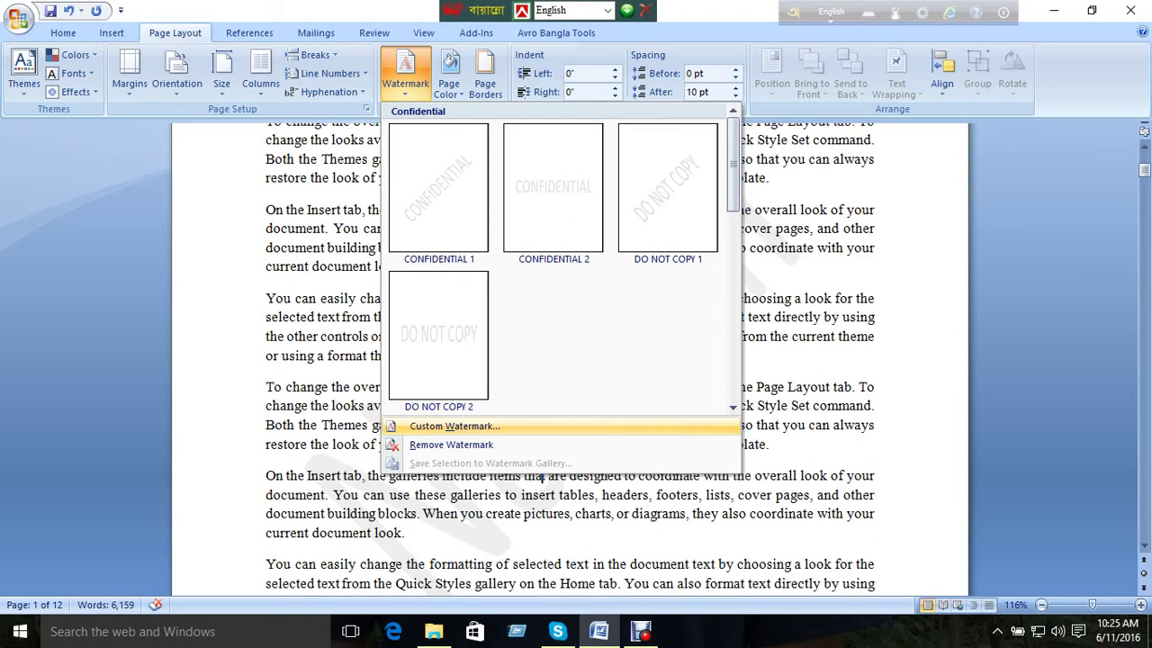
key("Return")
key("Tab")
key("Tab")
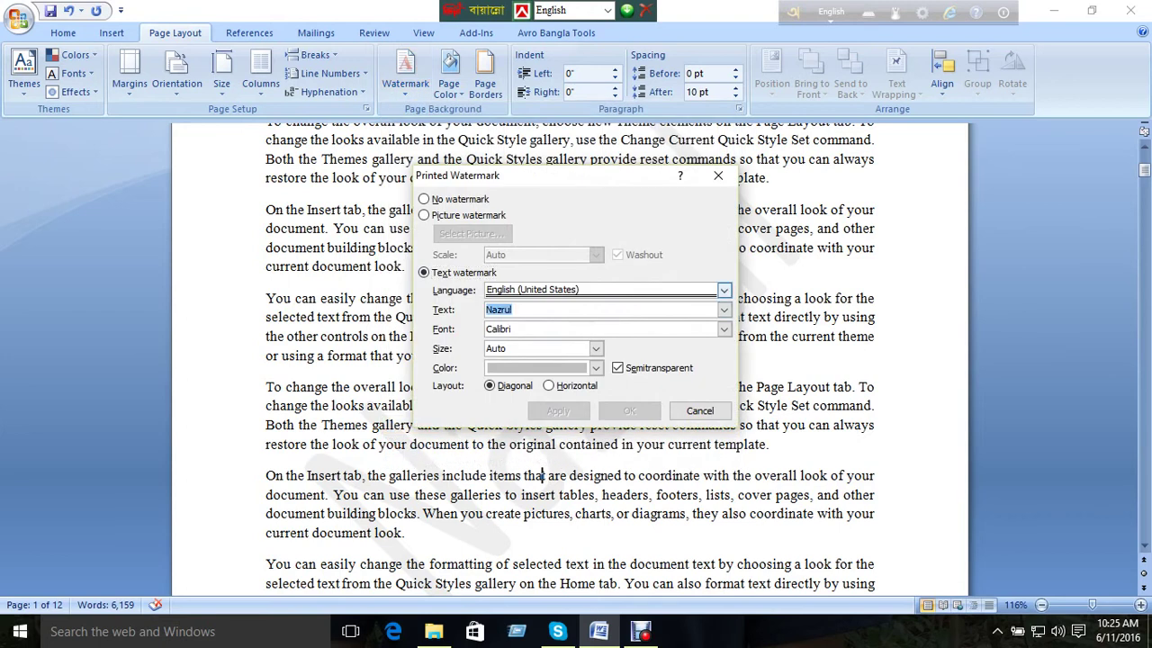
key("shift+Tab")
key("alt+Down")
key("Down")
key("Down")
key("Down")
key("Return")
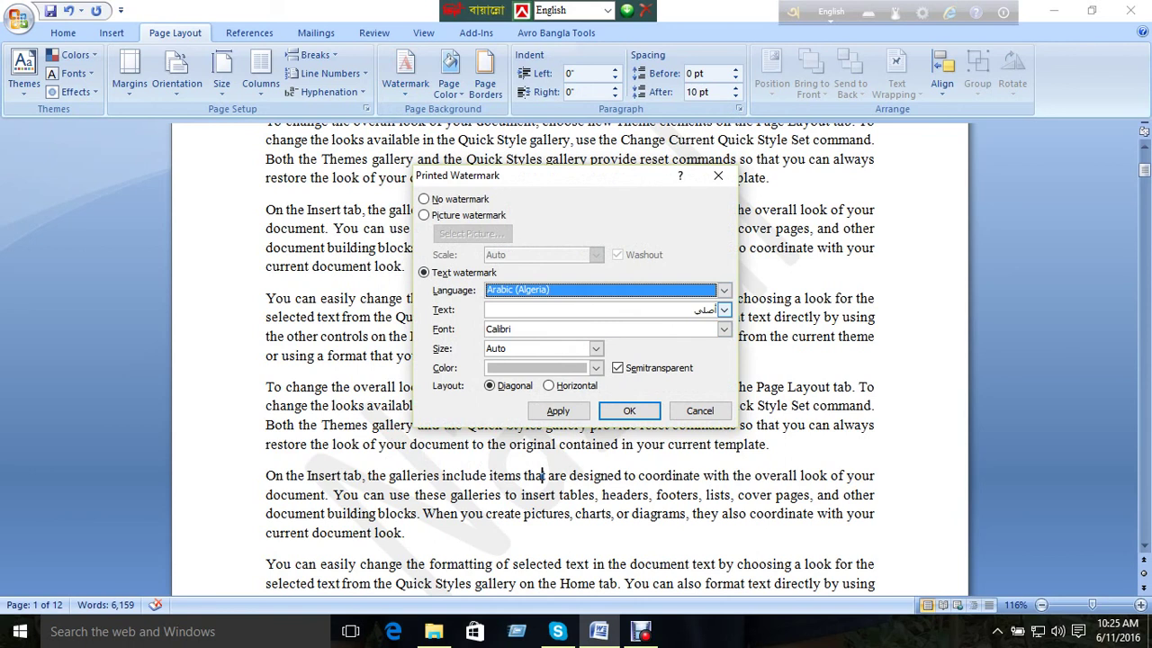
key("alt+Down")
key("Up")
key("Up")
key("Up")
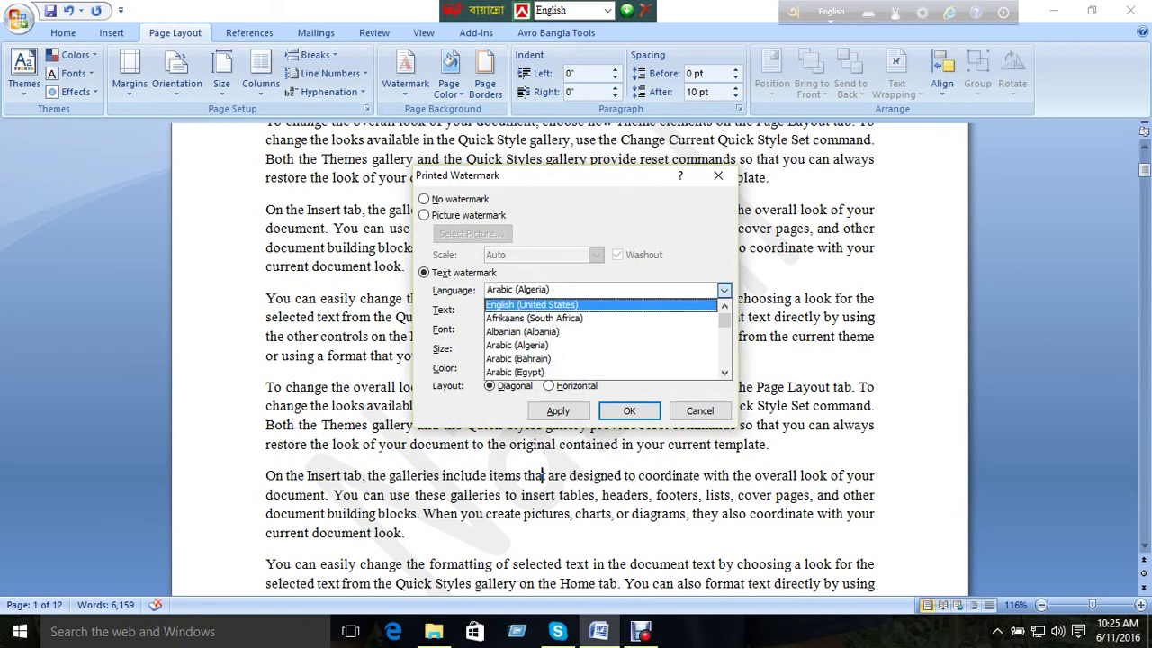
key("Return")
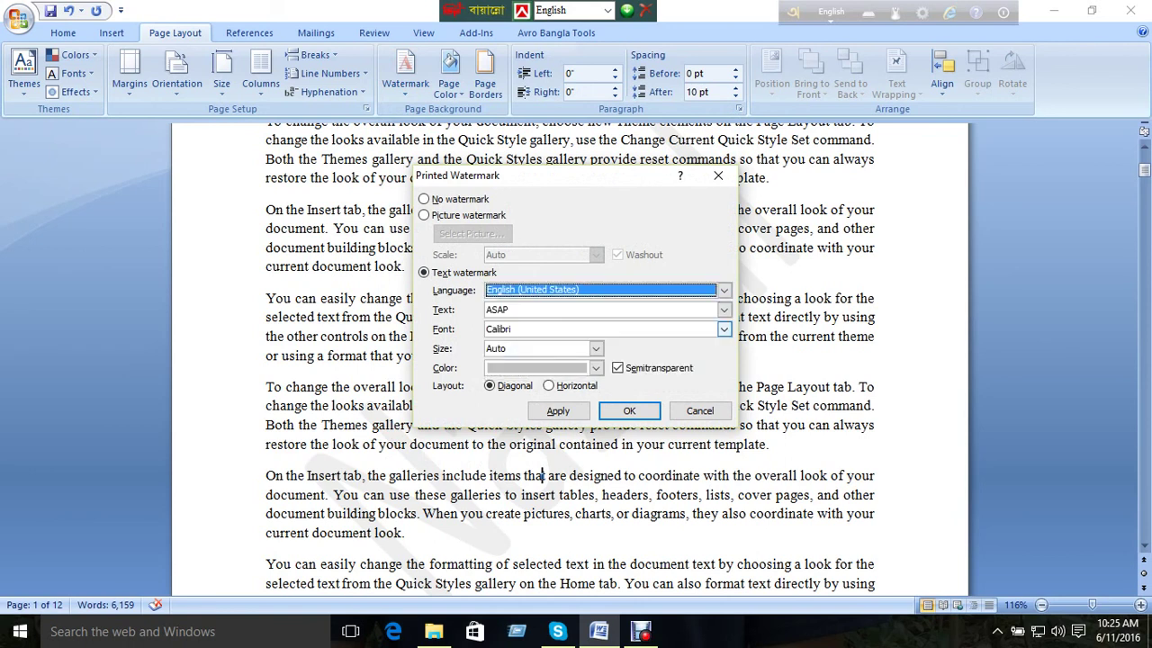
Set the watermark font to Cambria and replace the ASAP text with the name.
left_click(725, 330)
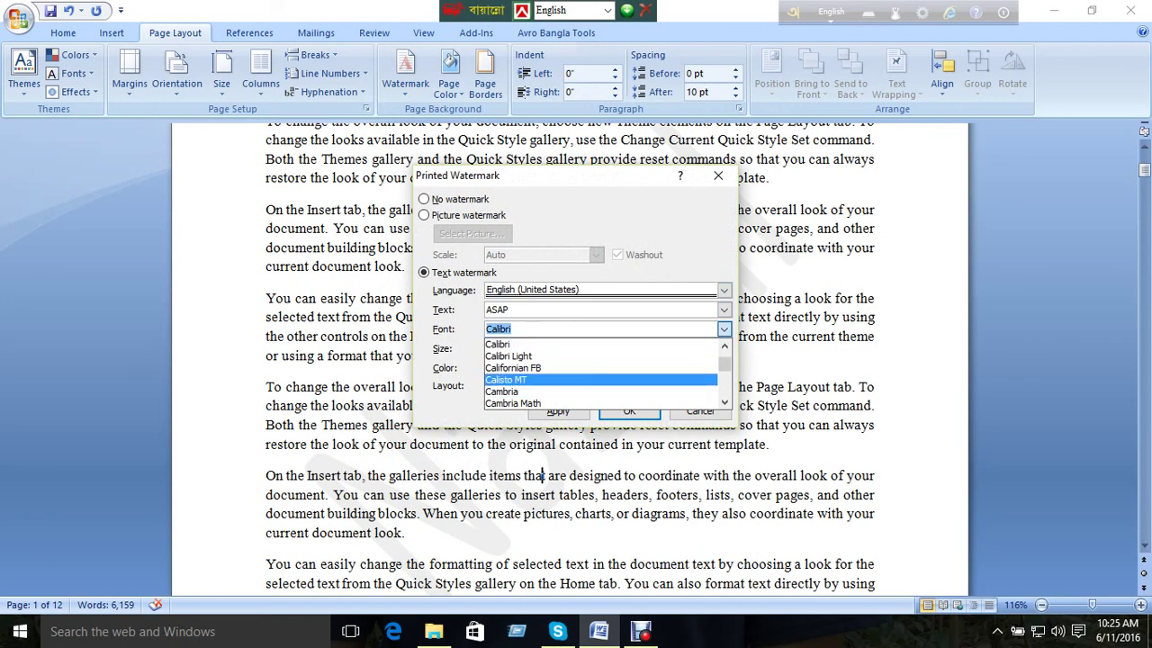
key("Return")
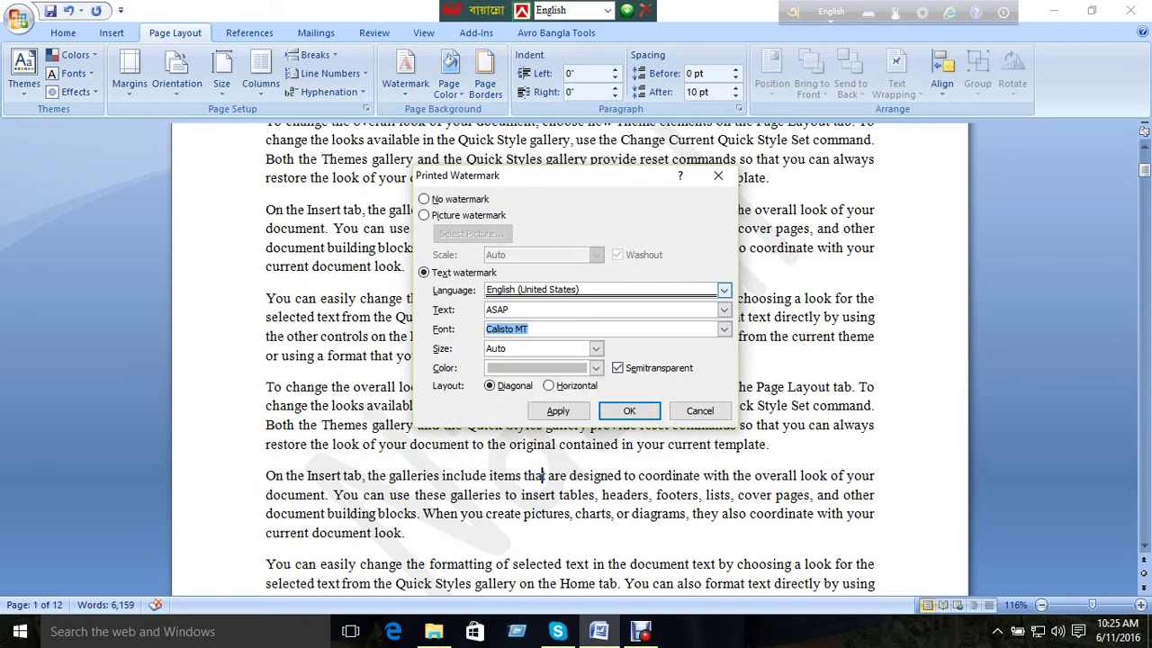
left_click(724, 329)
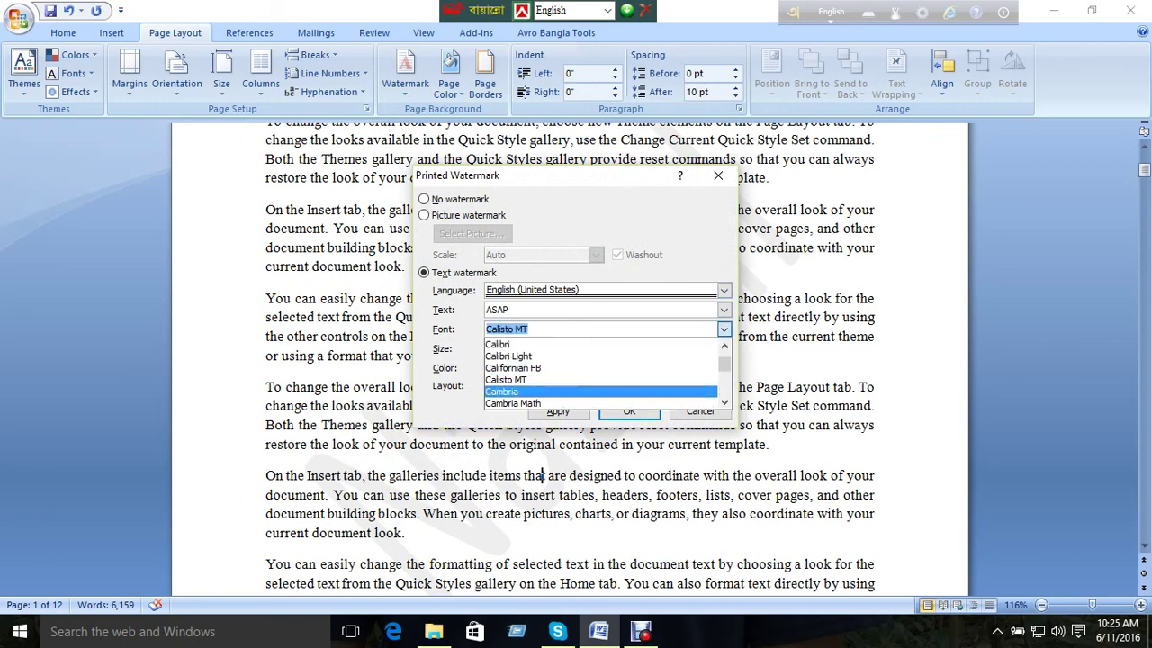
key("Return")
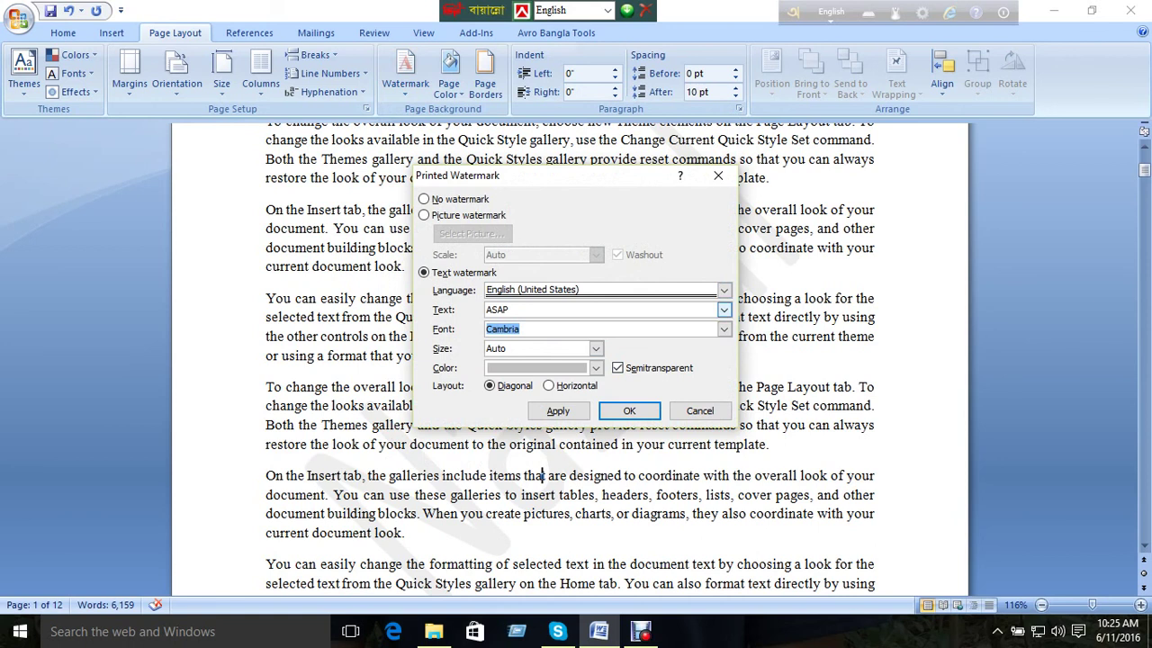
key("shift+Tab")
key("BackSpace")
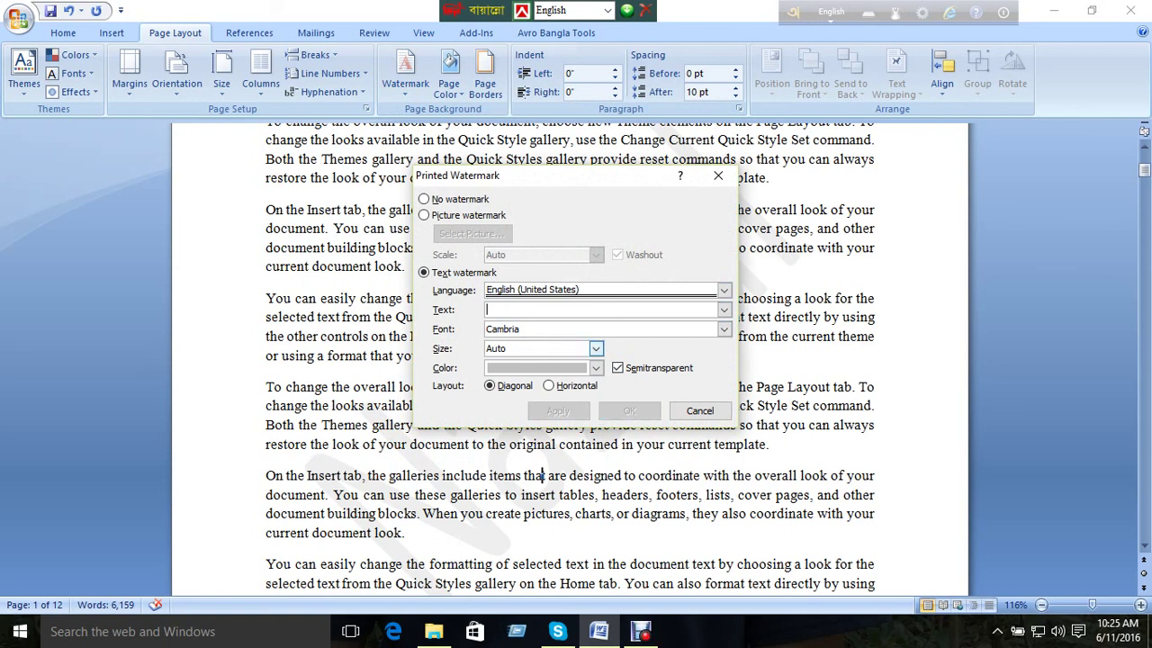
type("nazrul")
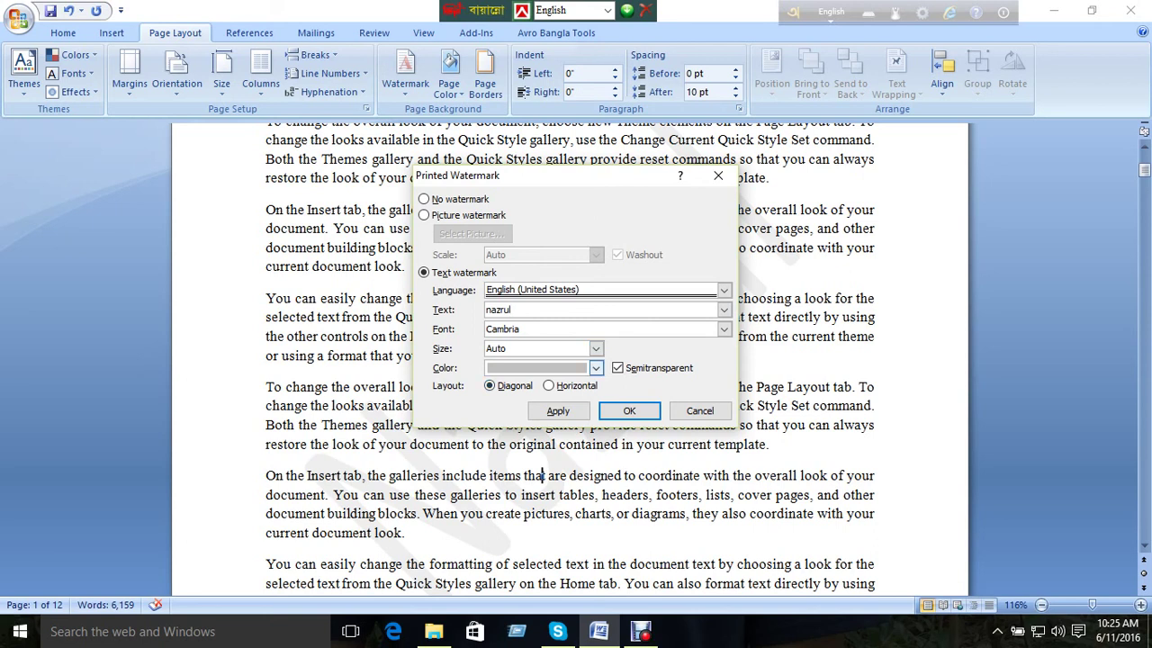
Set the watermark font to Calibri and its size to 54.
left_click(596, 348)
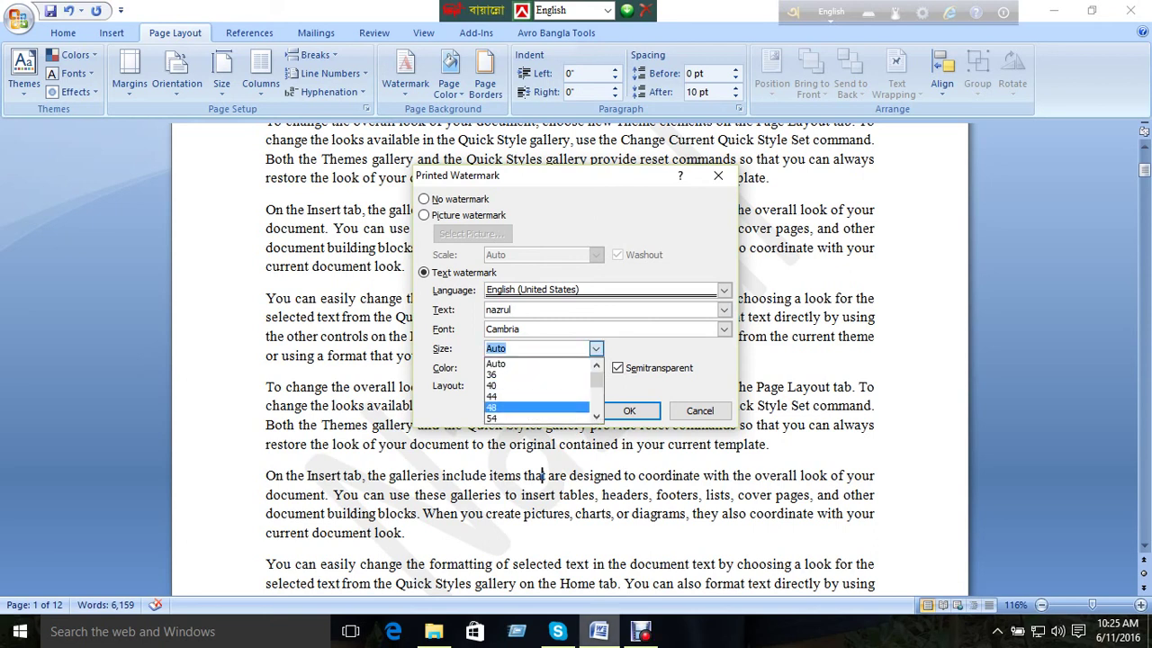
left_click(641, 631)
left_click(641, 631)
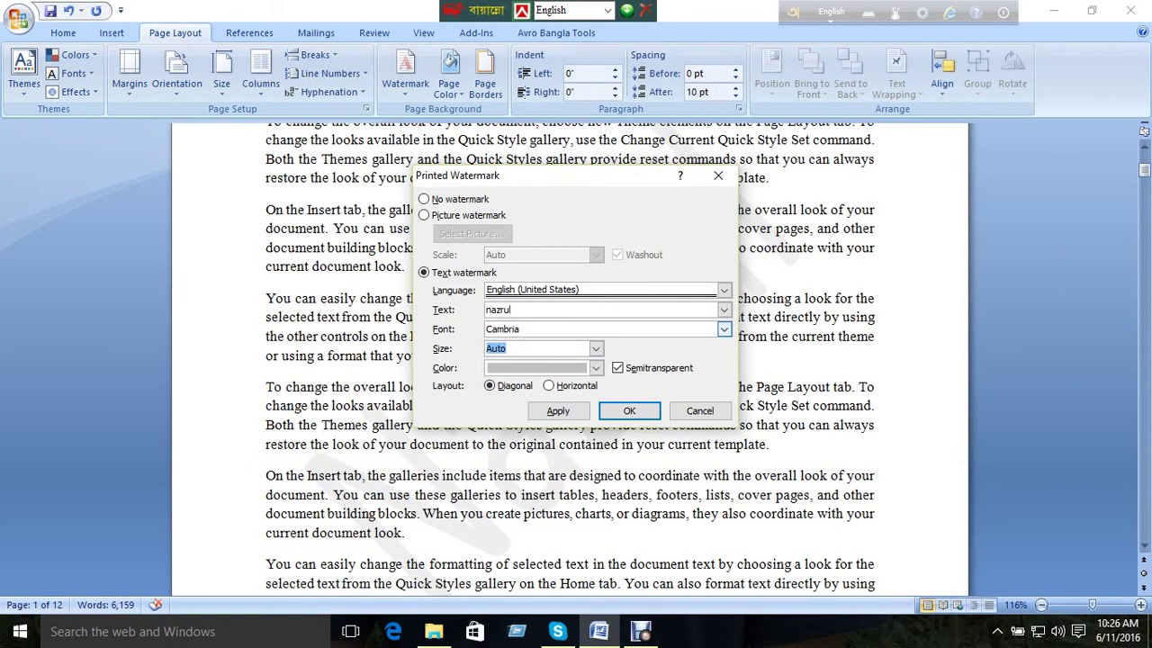
left_click(724, 328)
key("Up")
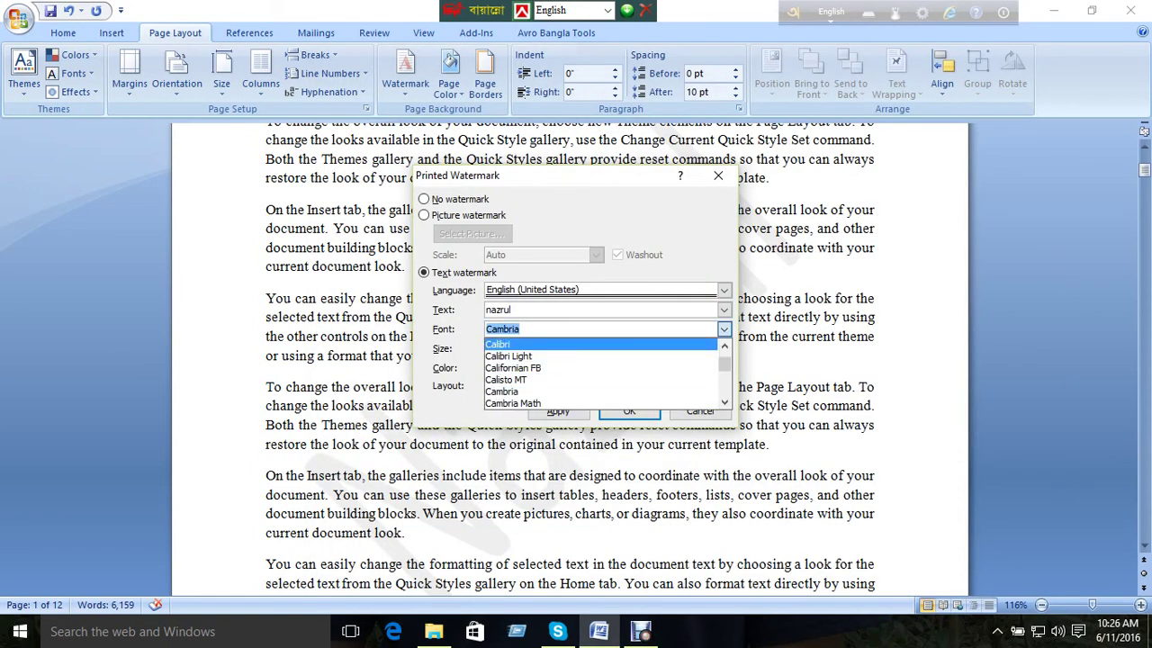
key("Return")
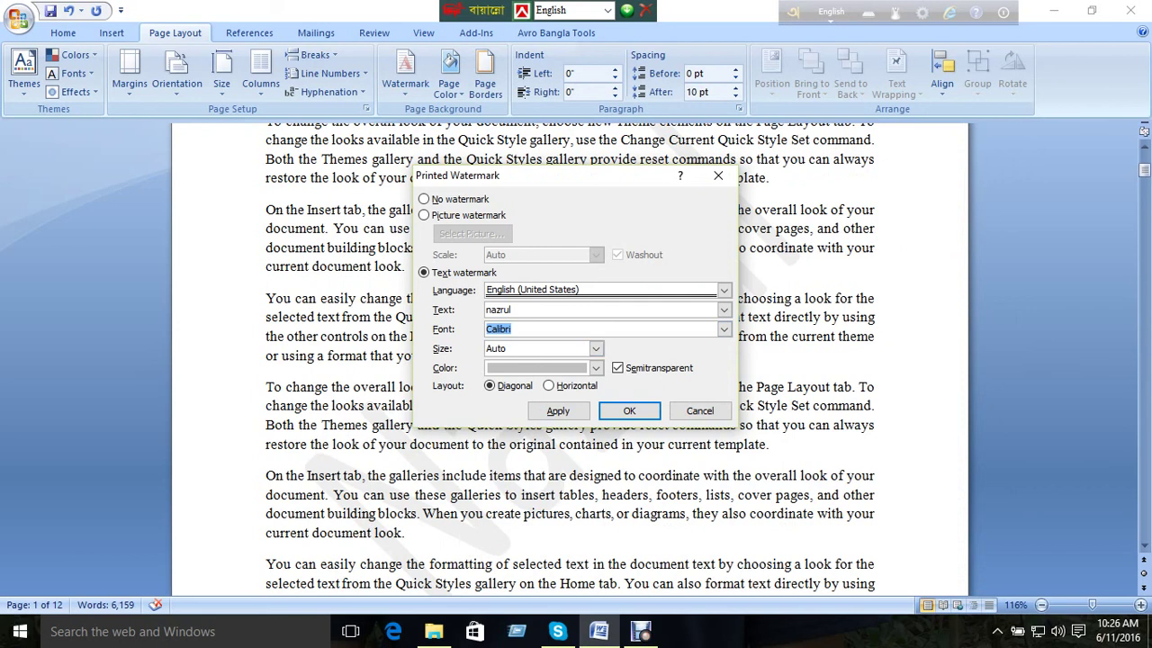
key("Tab")
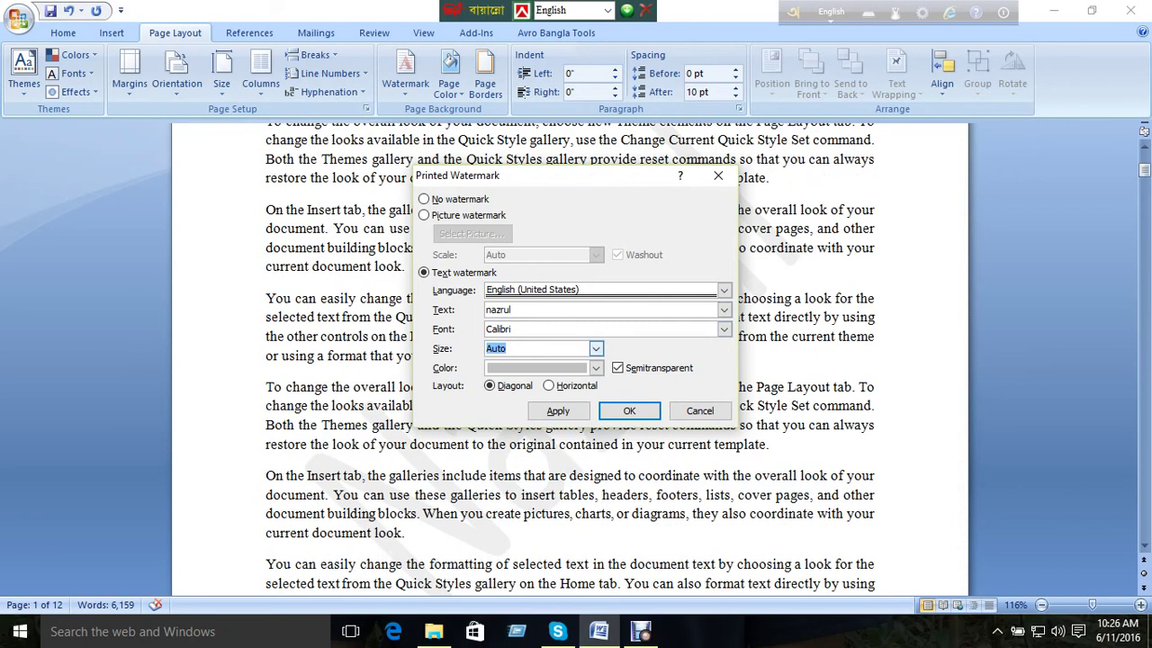
left_click(596, 349)
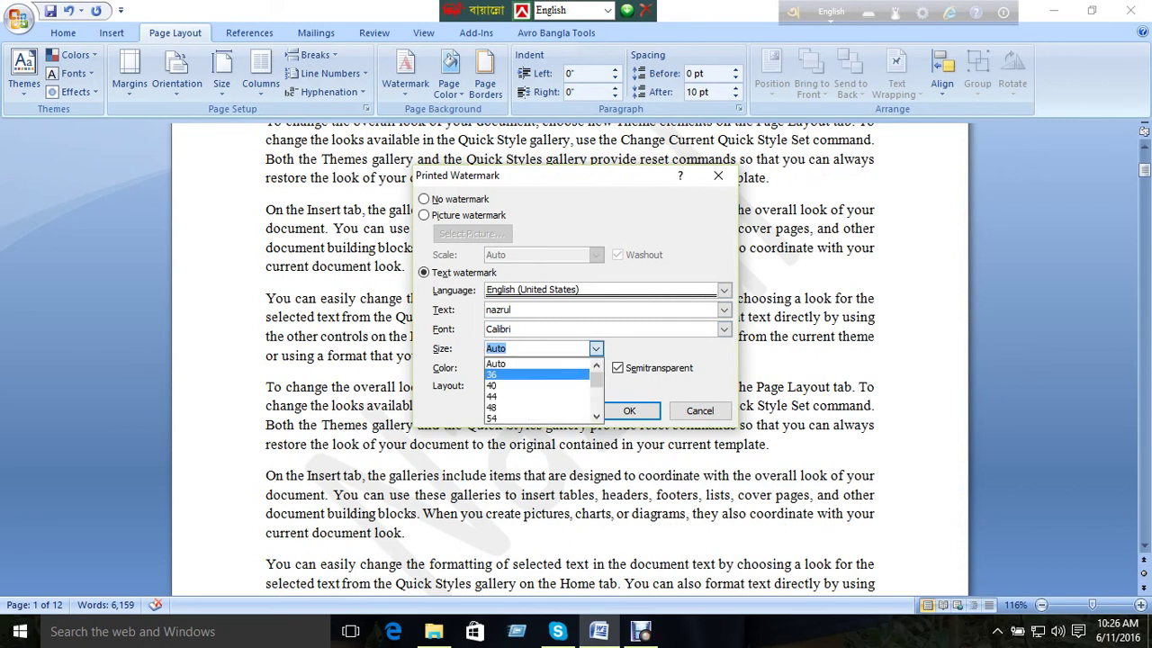
left_click(536, 385)
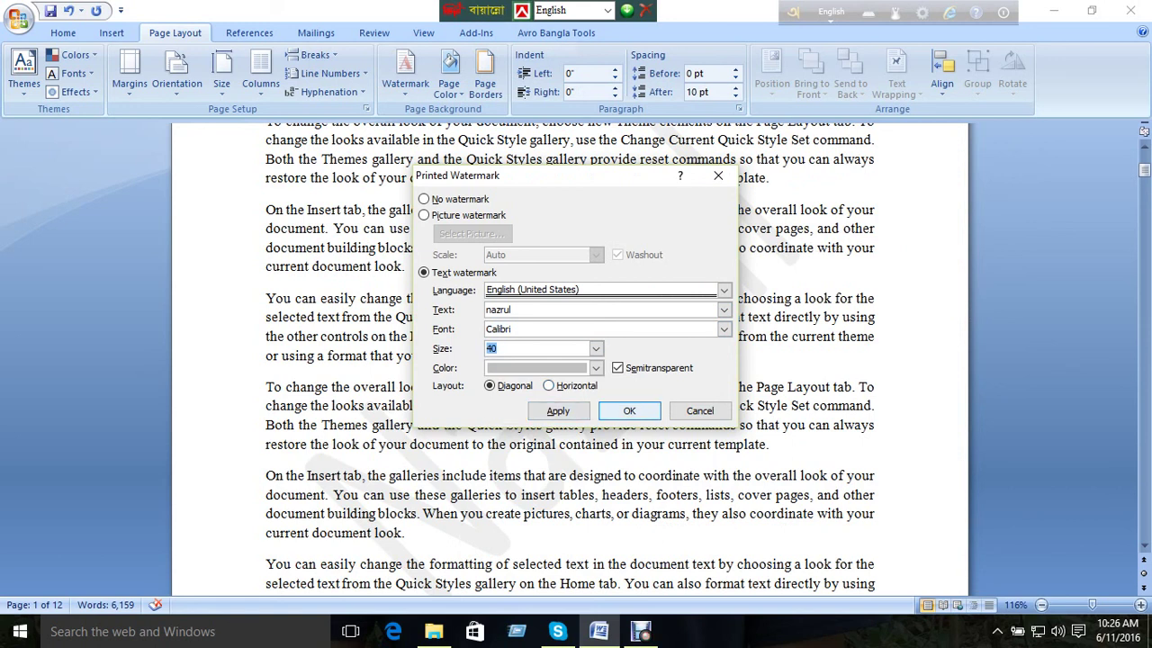
left_click(641, 631)
left_click(513, 525)
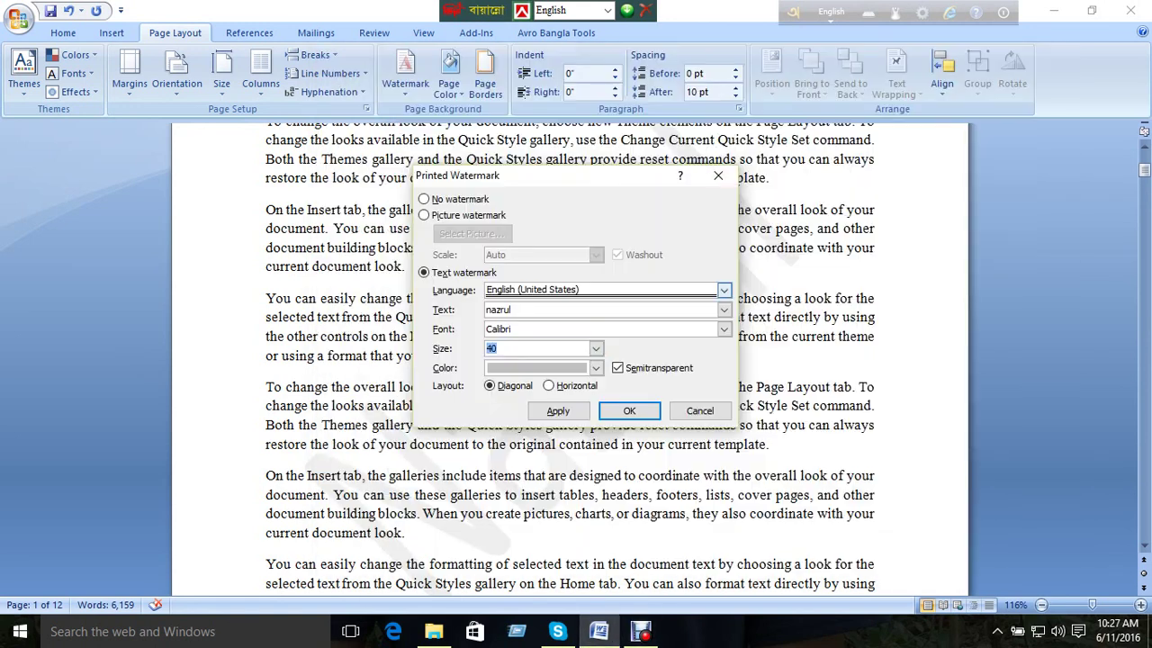
left_click(596, 348)
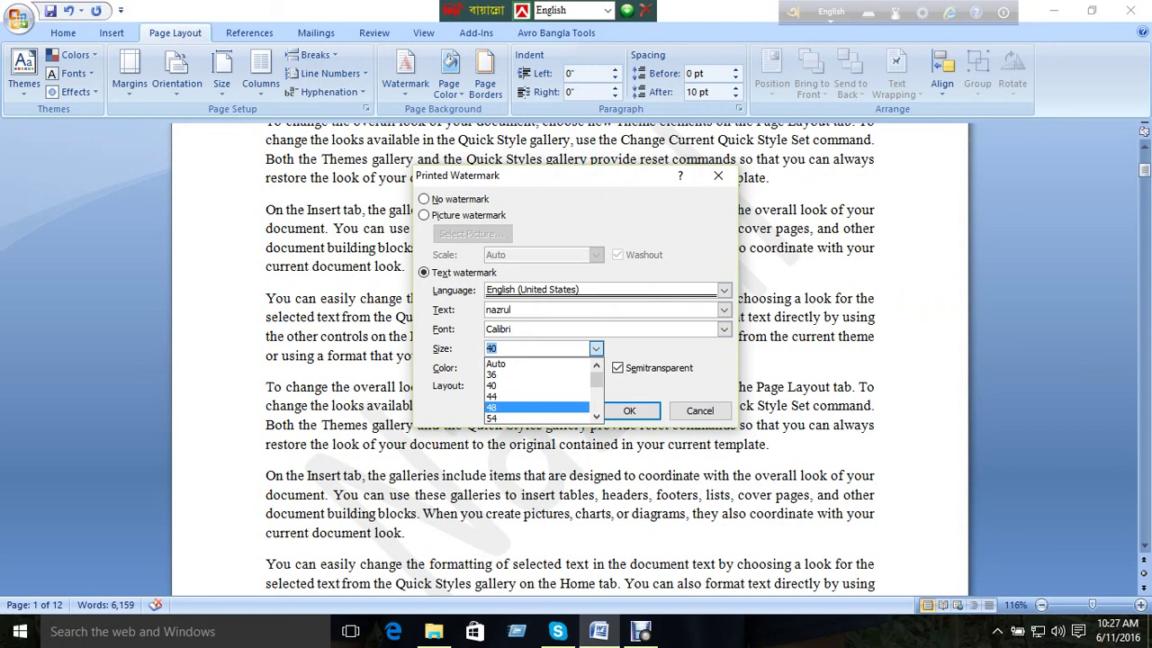
left_click(531, 419)
Make the watermark orange with a Horizontal layout, apply it and close the dialog.
left_click(596, 368)
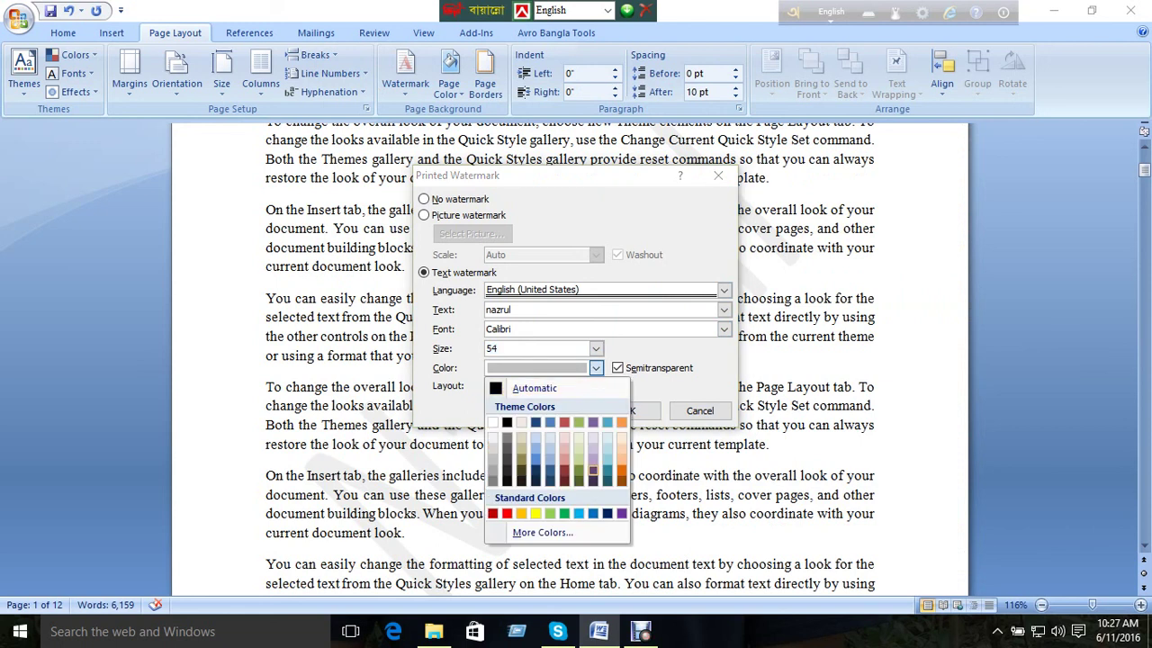
left_click(621, 470)
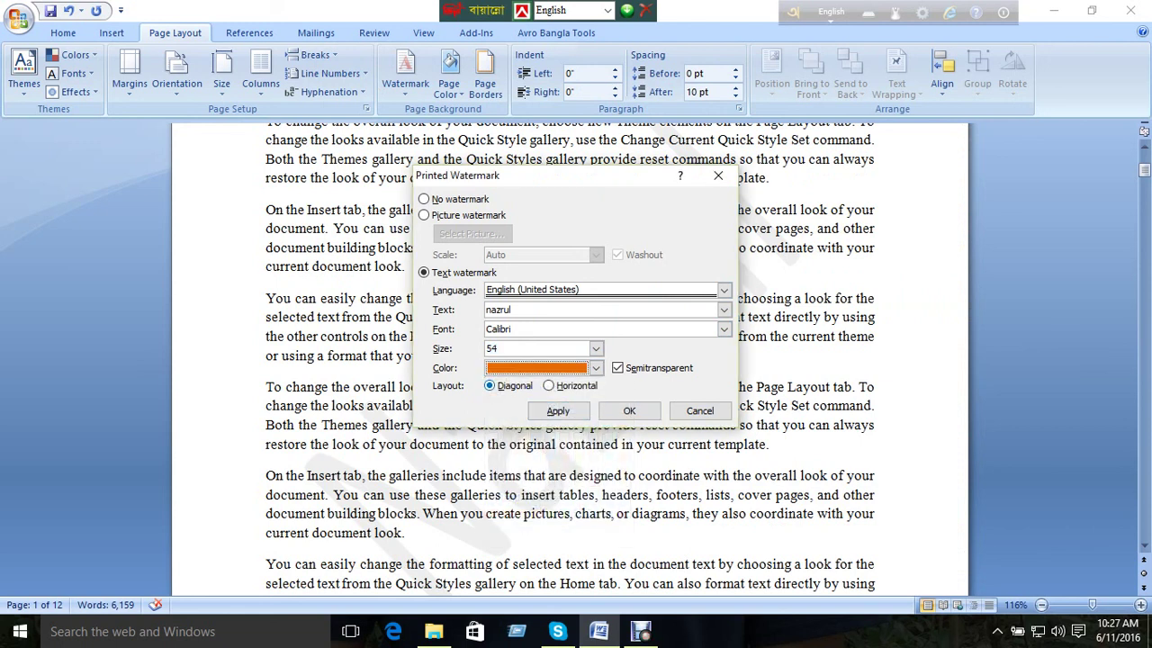
left_click(549, 385)
left_click(490, 386)
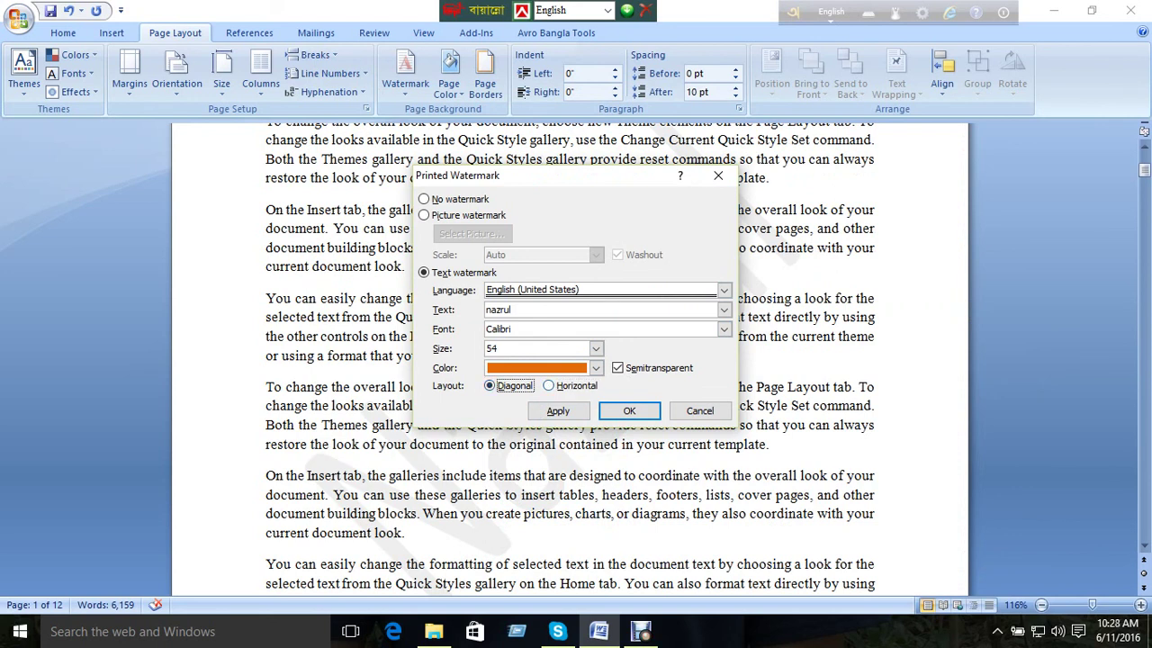
left_click(550, 385)
left_click(558, 411)
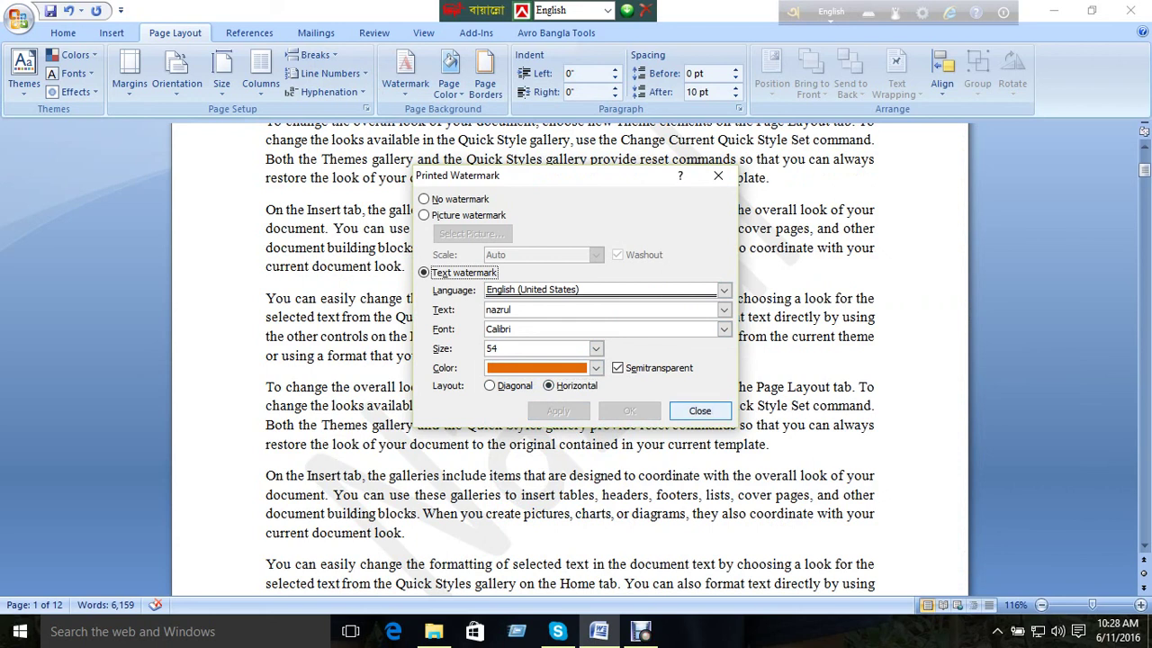
left_click(701, 411)
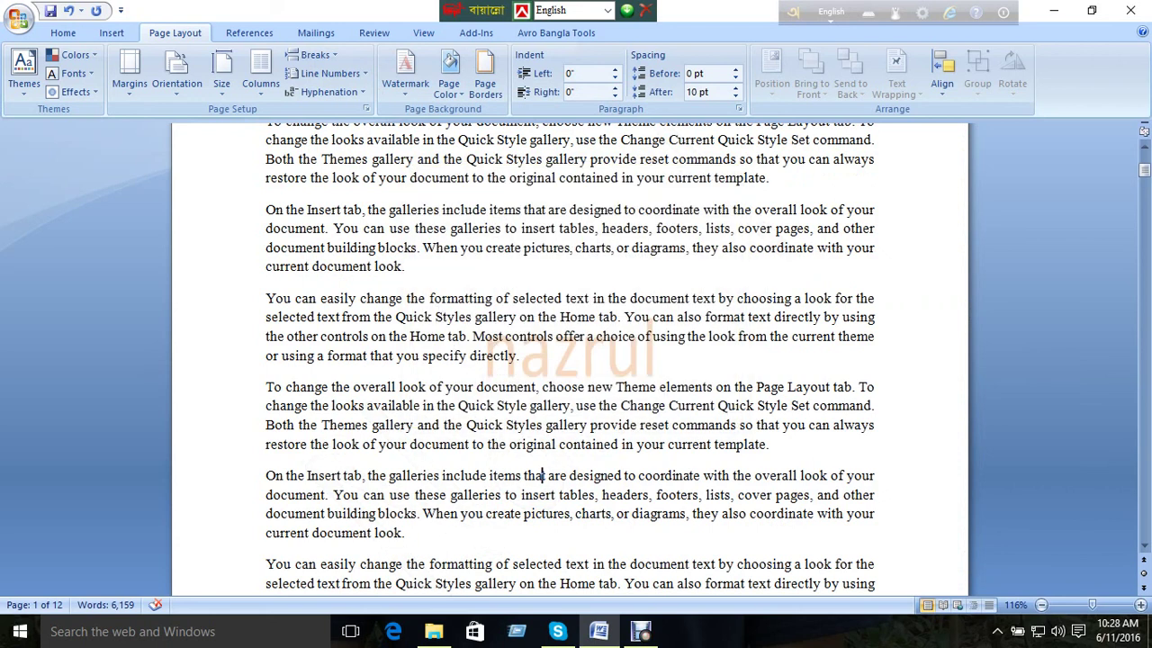
Try purple and dark orange page colours, finishing on the purple Standard Colors swatch.
mouse_move(488, 356)
left_mouse_down()
mouse_move(526, 356)
mouse_move(493, 356)
left_mouse_up()
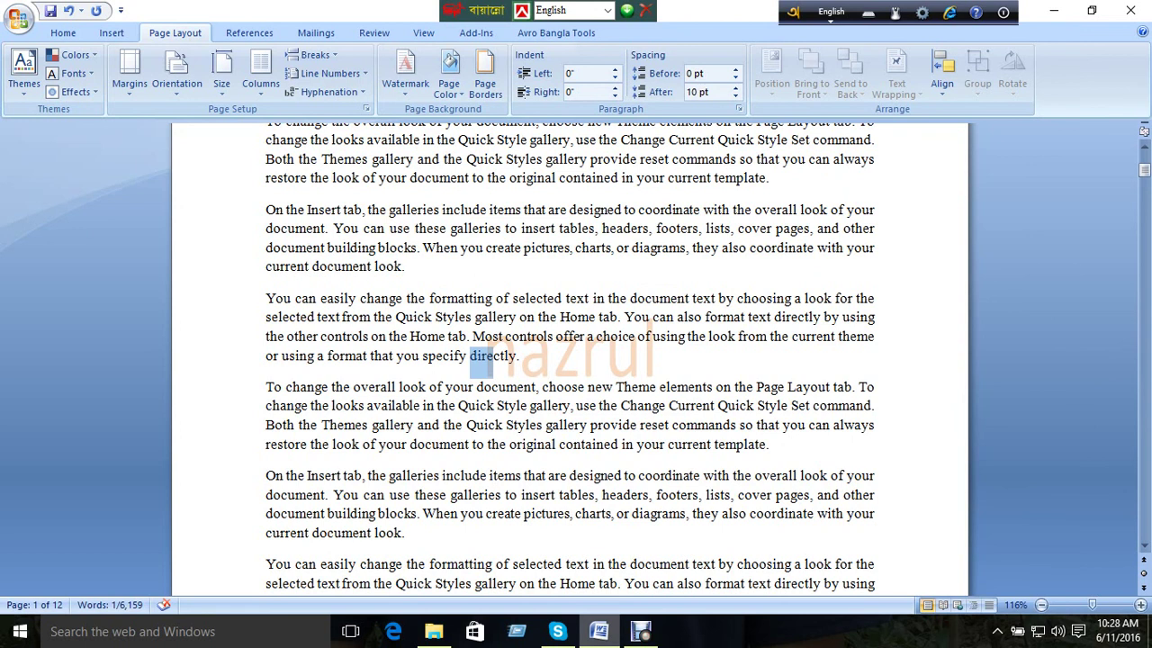
left_click(641, 632)
left_click(513, 525)
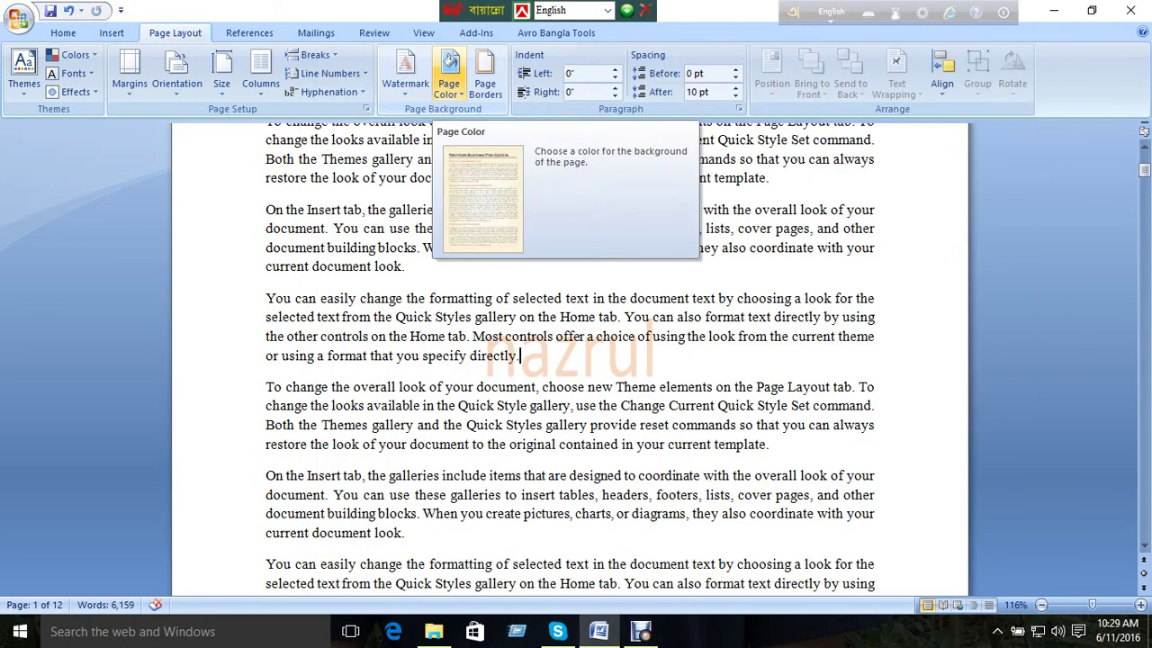
left_click(448, 83)
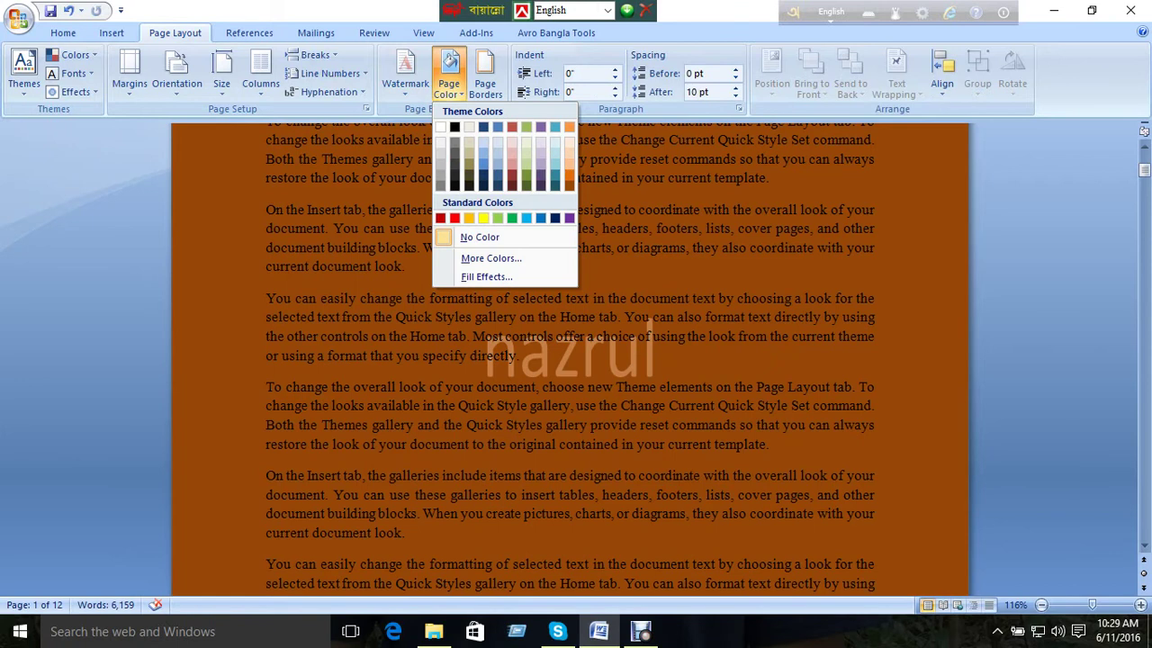
left_click(569, 218)
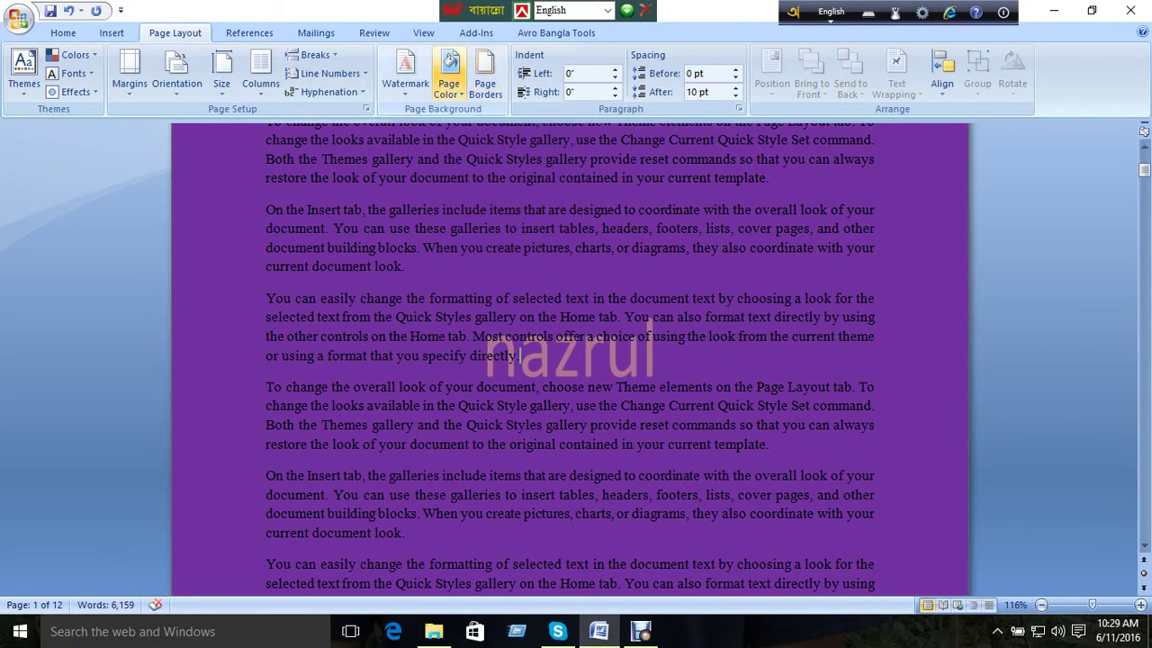
left_click(449, 77)
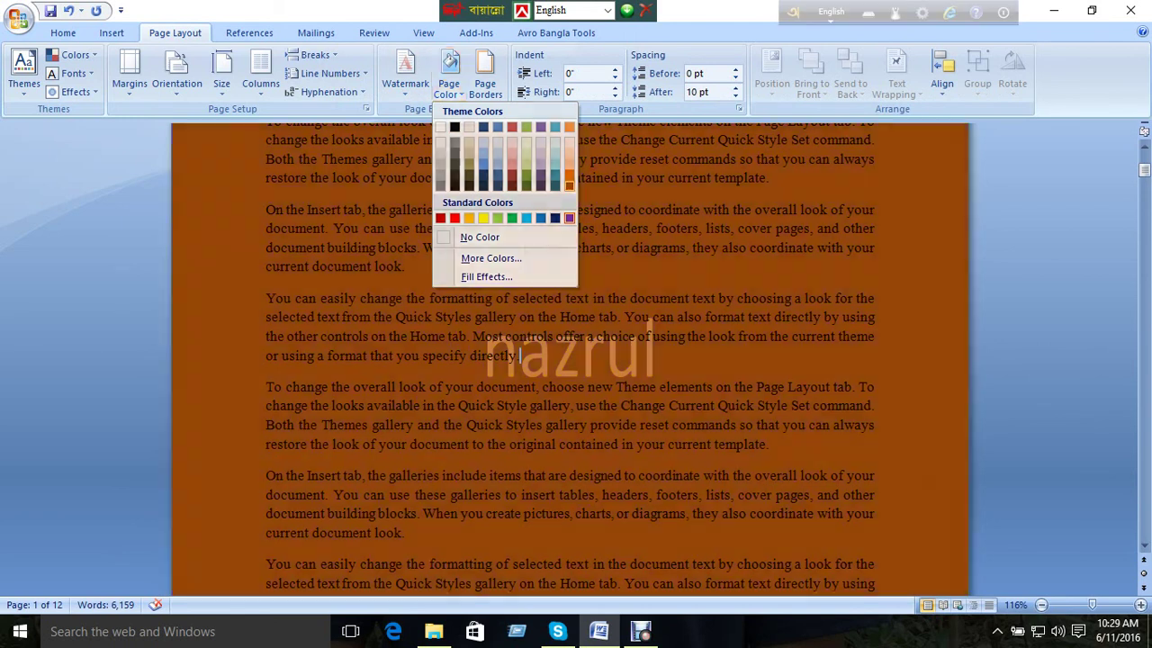
left_click(570, 186)
left_click(405, 72)
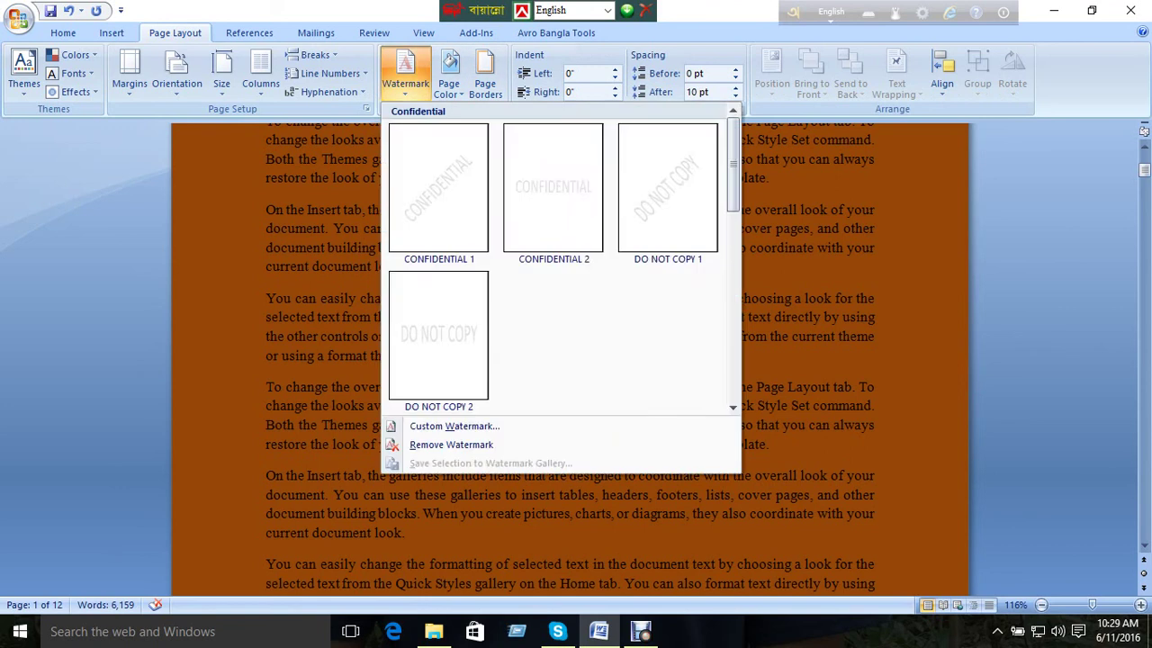
left_click(449, 80)
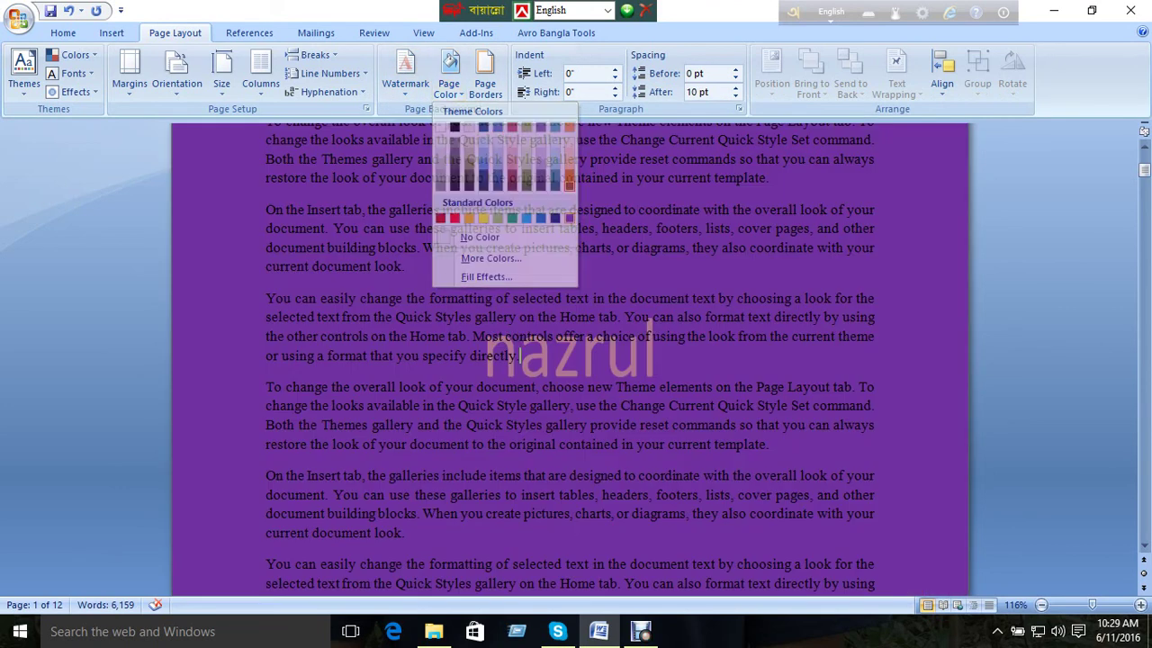
left_click(569, 218)
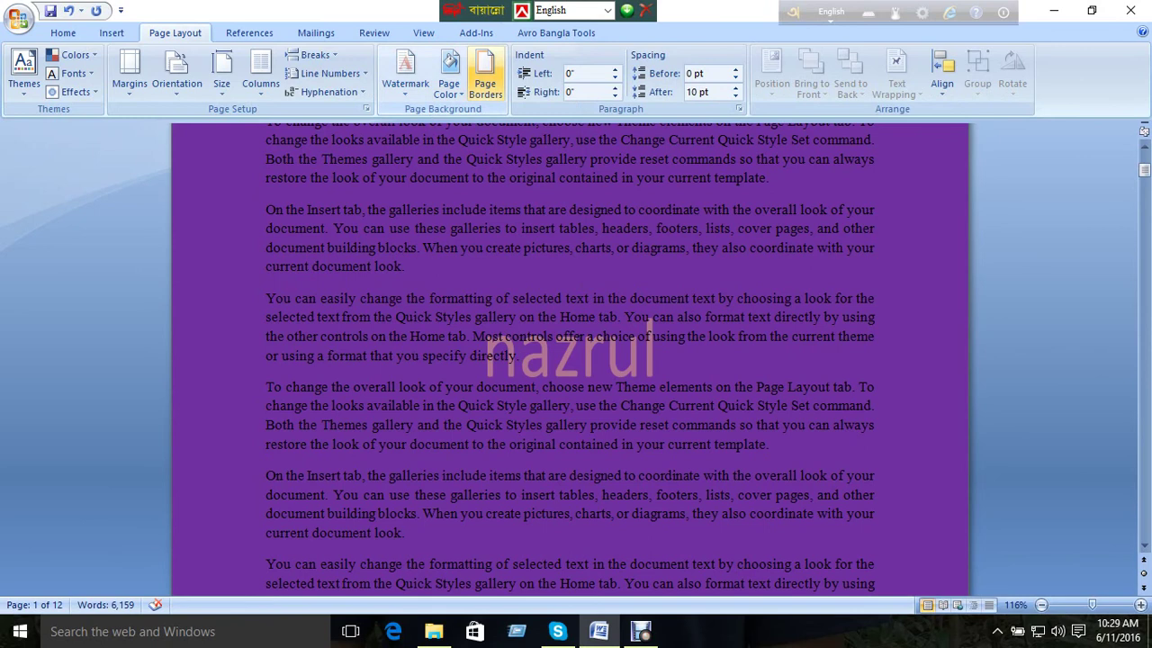
left_click(485, 79)
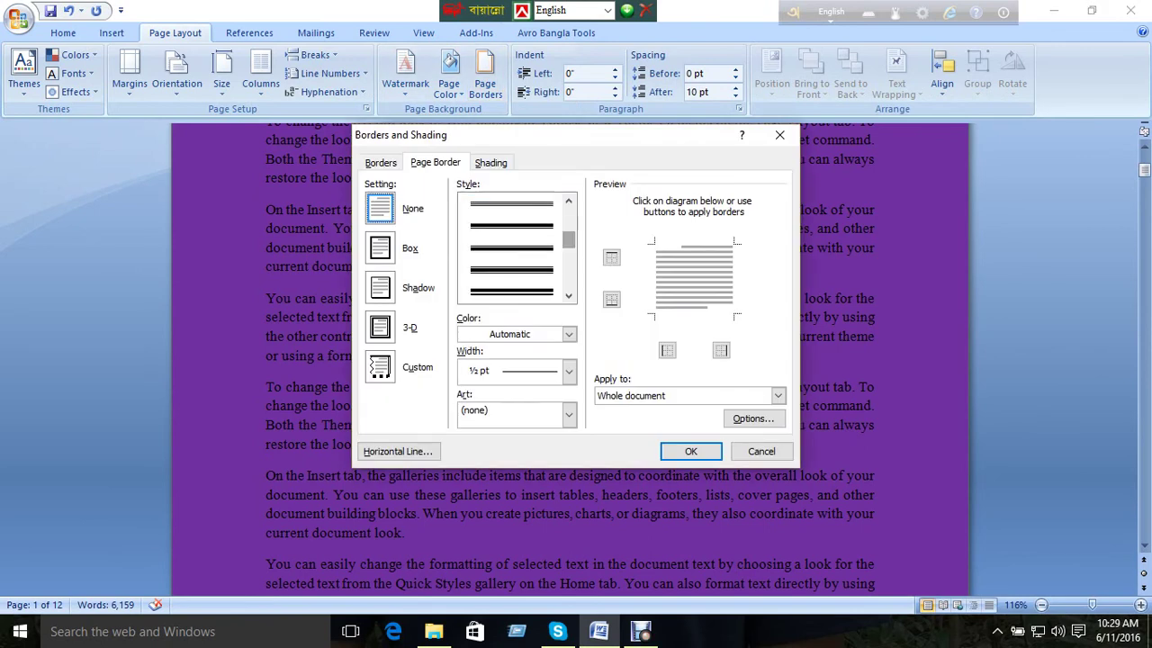
Apply a boxed page border in a thick double-line style.
scroll(511, 248, "down", 2)
scroll(511, 247, "down", 1)
scroll(511, 247, "down", 2)
scroll(511, 248, "down", 1)
left_click(511, 247)
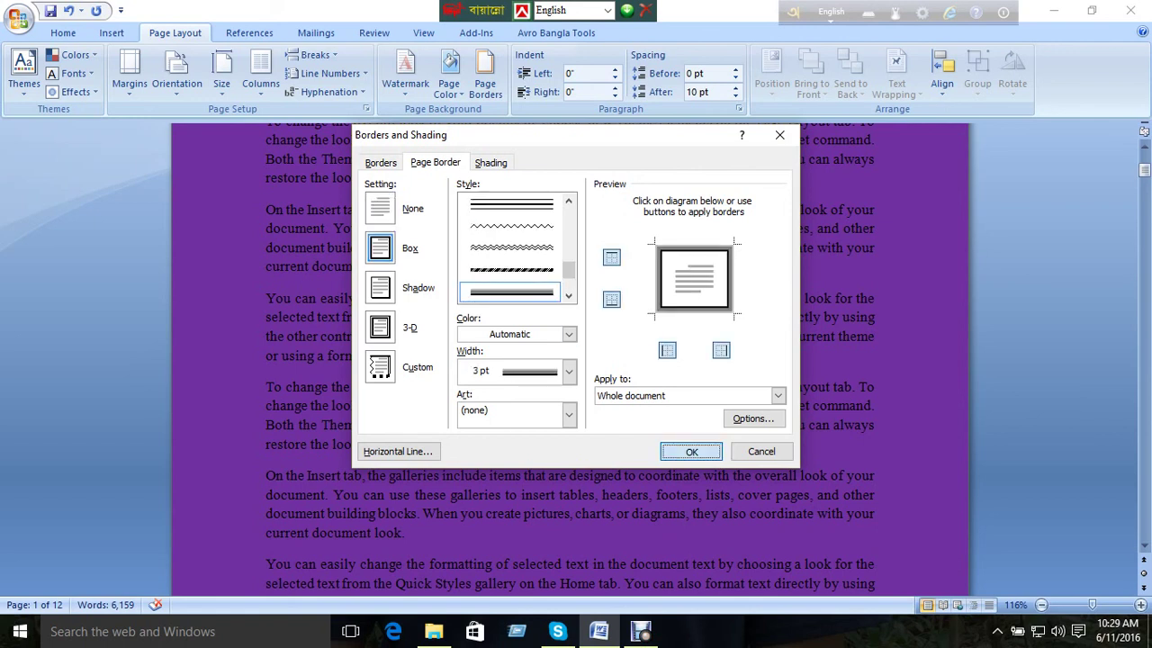
left_click(690, 451)
Set the page border to None, removing it from the pages.
scroll(577, 360, "down", 3)
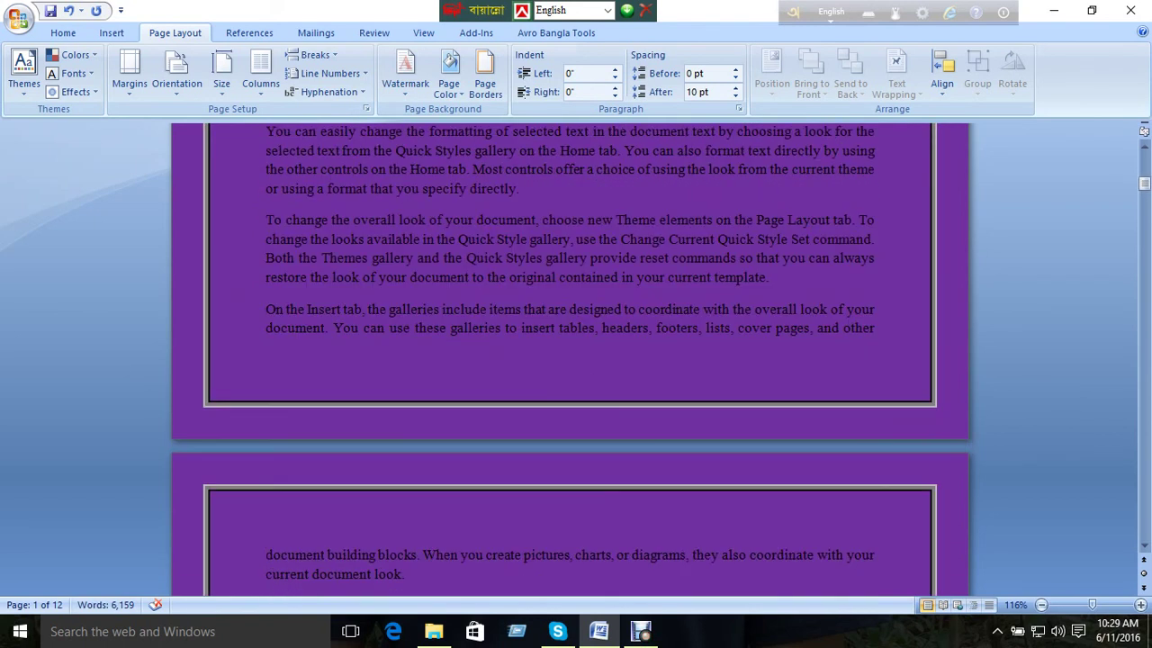
scroll(576, 360, "up", 2)
scroll(576, 360, "up", 2)
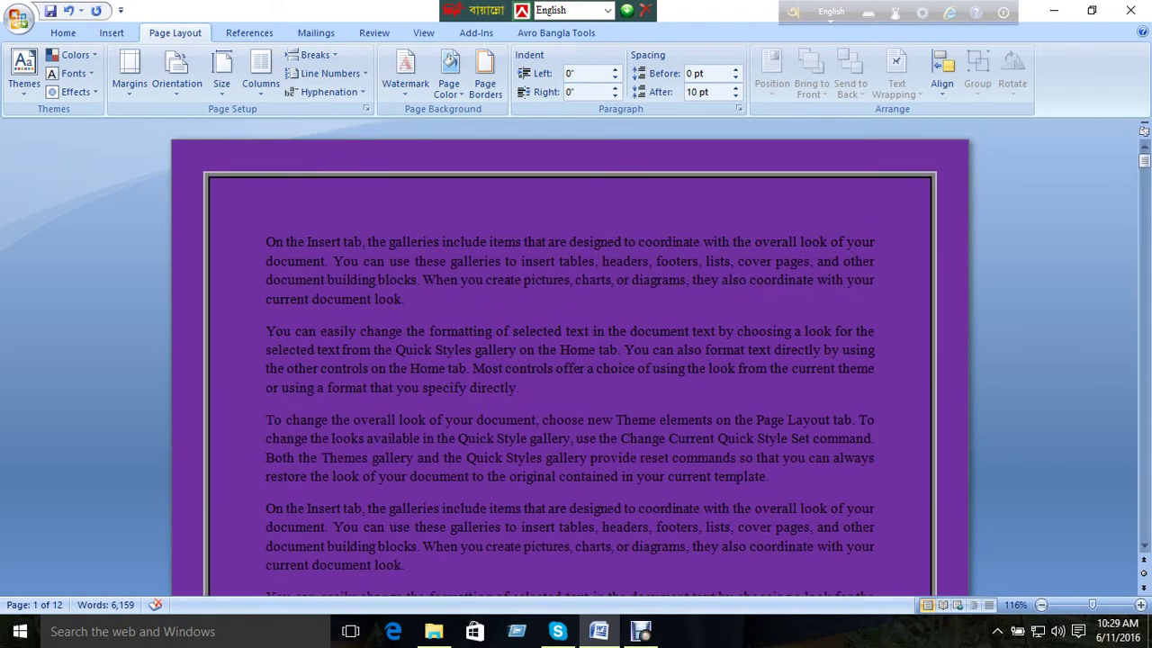
left_click(485, 83)
left_click(380, 208)
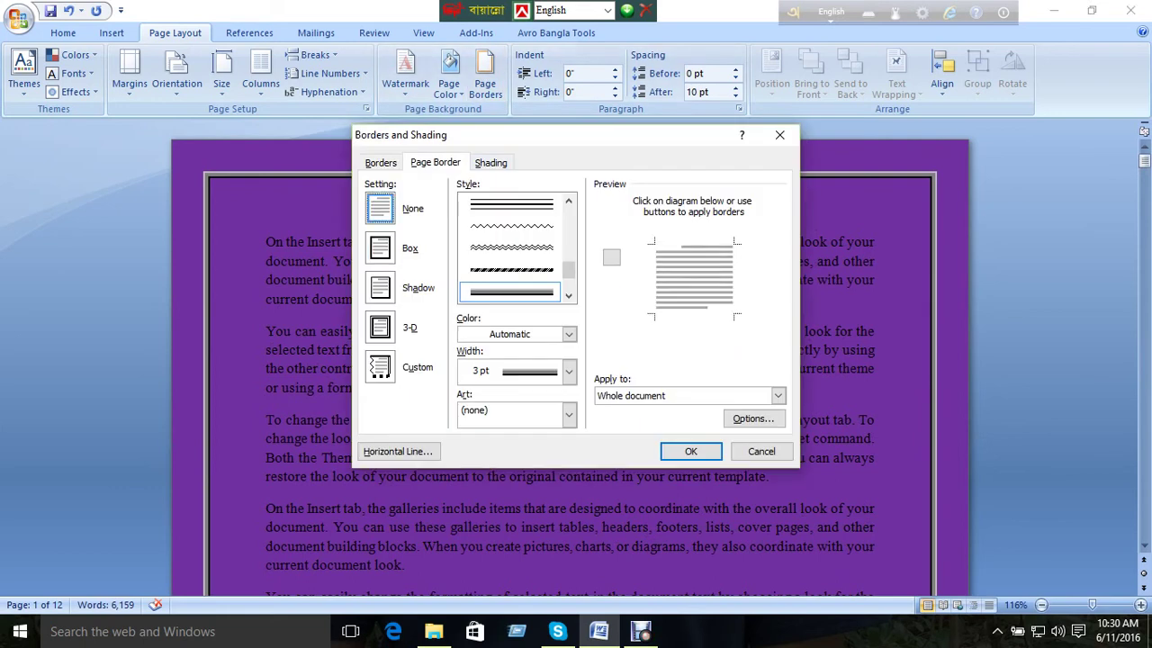
left_click(691, 451)
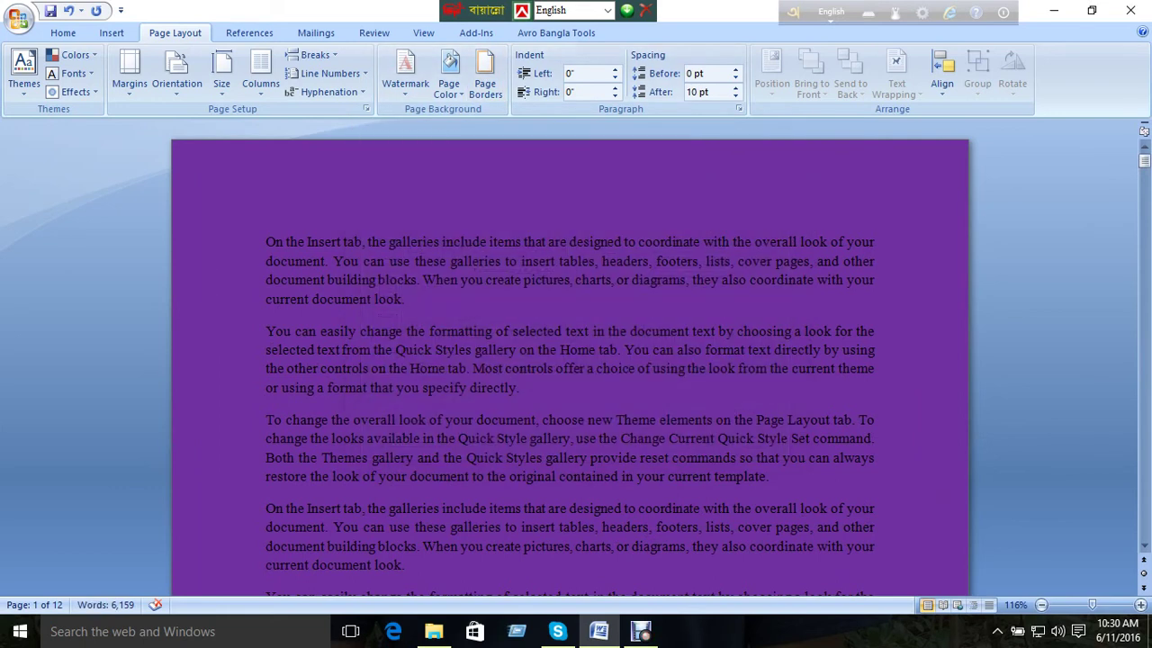
Apply a Shadow page border with the thick double-line style at 3 pt.
left_click(486, 76)
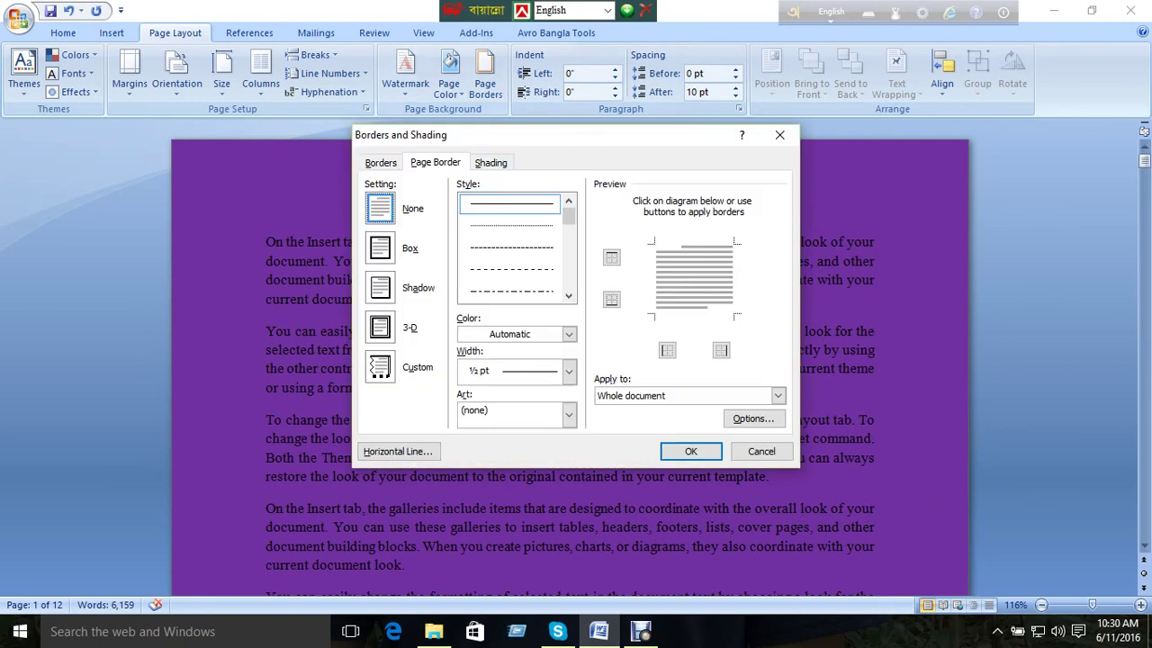
left_click(380, 287)
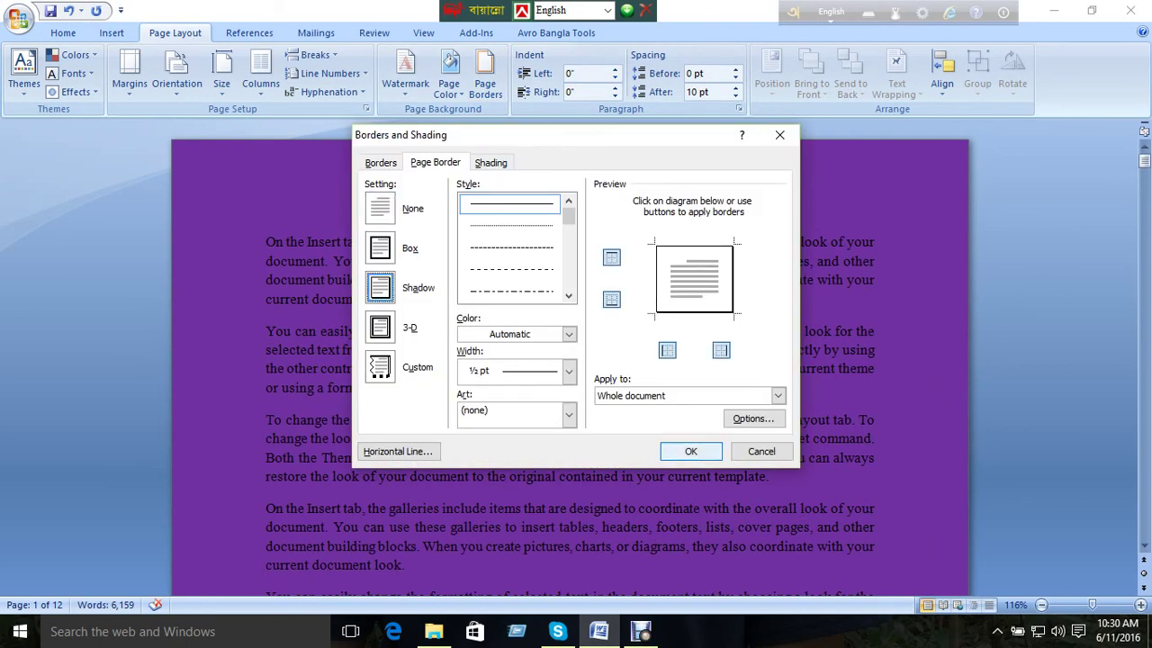
scroll(512, 247, "down", 5)
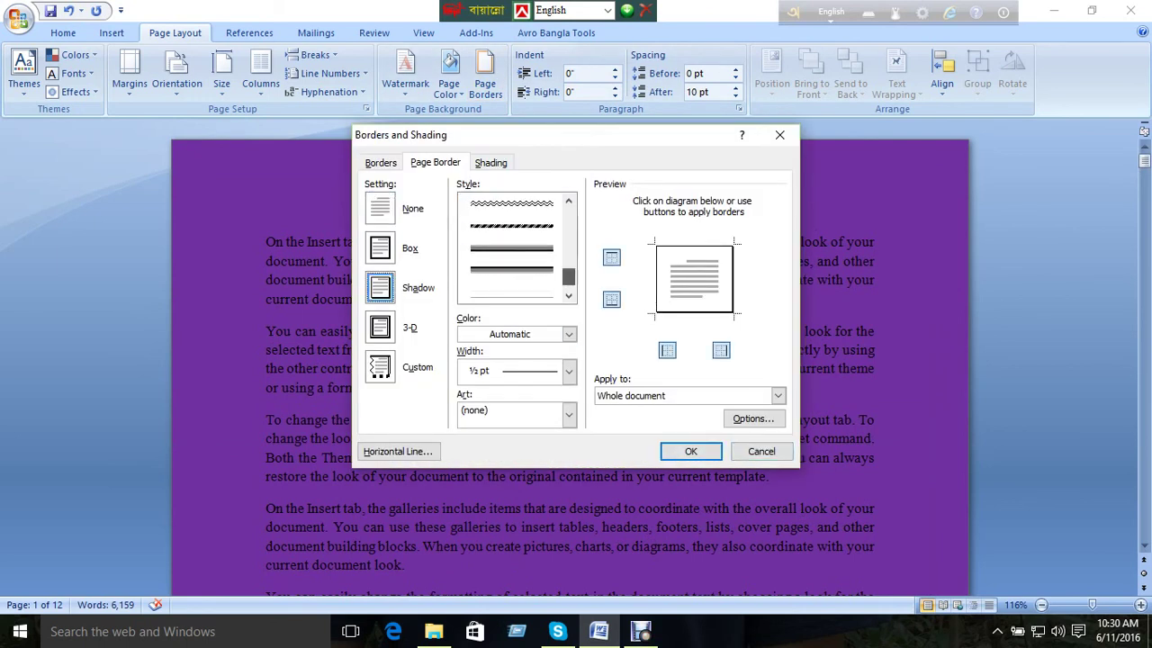
left_click(511, 291)
key("Return")
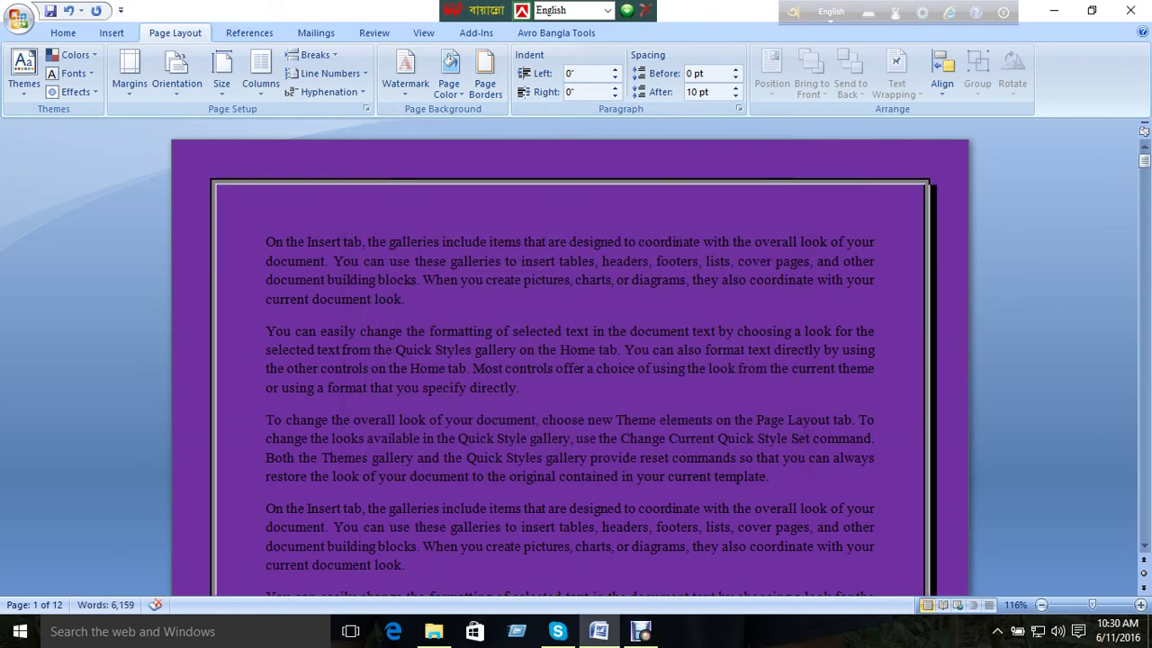
scroll(571, 360, "down", 15)
scroll(571, 361, "down", 7)
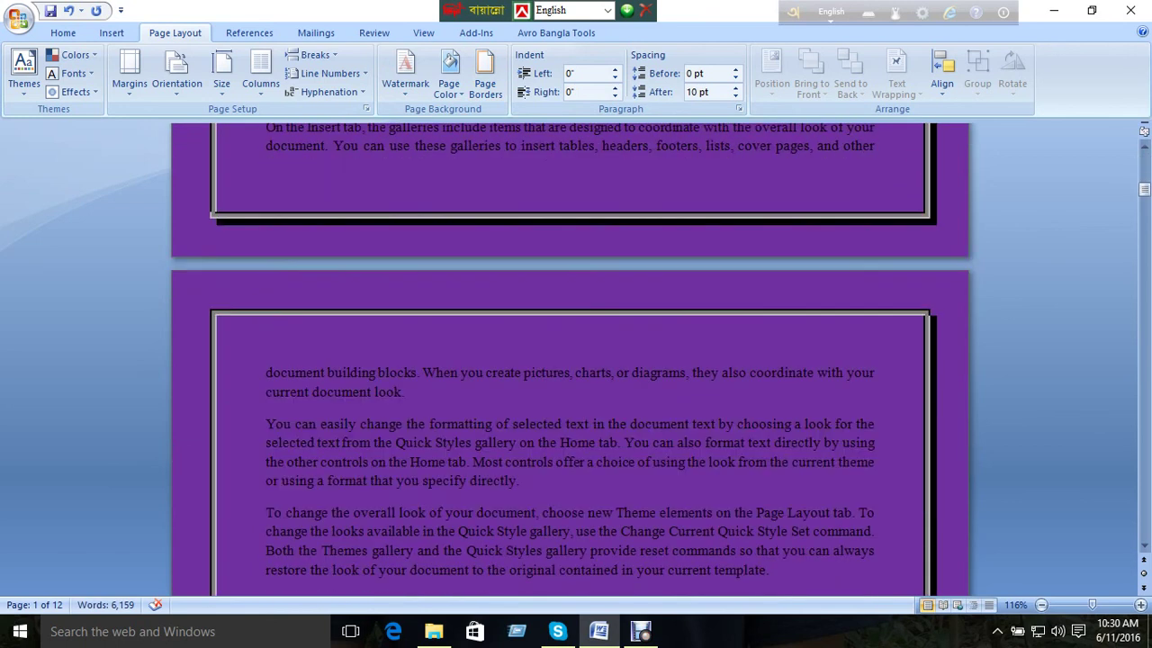
scroll(571, 360, "up", 1)
scroll(571, 360, "up", 3)
scroll(571, 360, "up", 5)
scroll(571, 360, "down", 3)
scroll(571, 360, "up", 6)
Change the page border setting to 3-D.
left_click(485, 83)
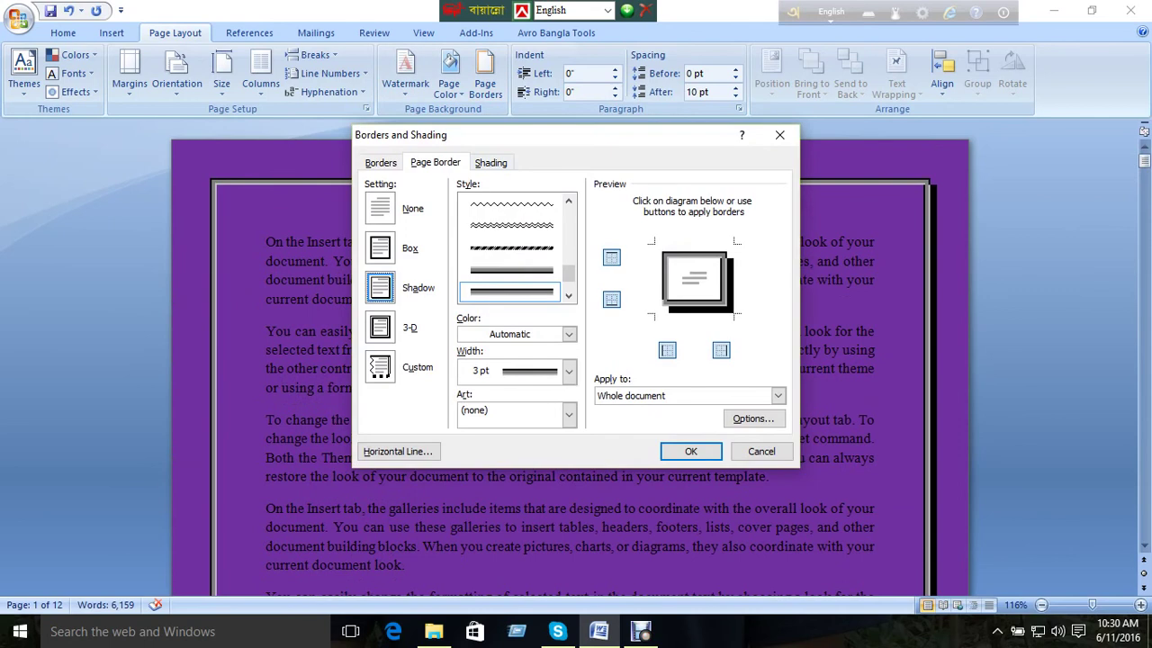
left_click(380, 327)
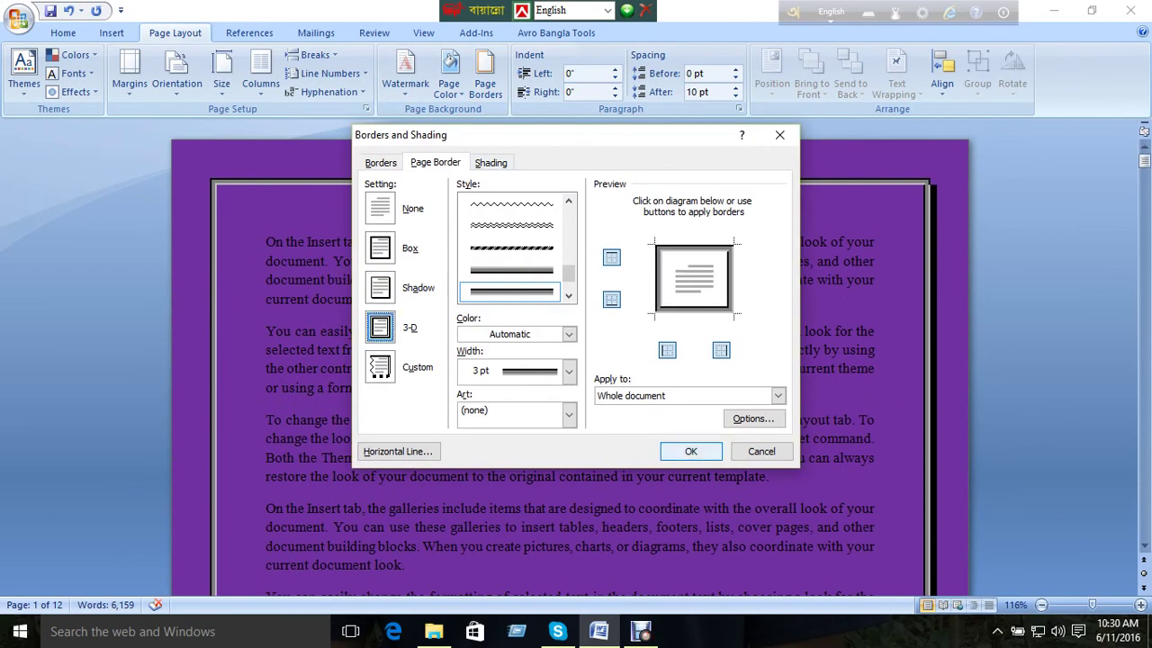
left_click(691, 451)
scroll(570, 360, "down", 2)
scroll(570, 360, "down", 4)
scroll(570, 360, "down", 4)
scroll(570, 360, "down", 3)
Switch the page border to the Custom setting.
left_click(485, 76)
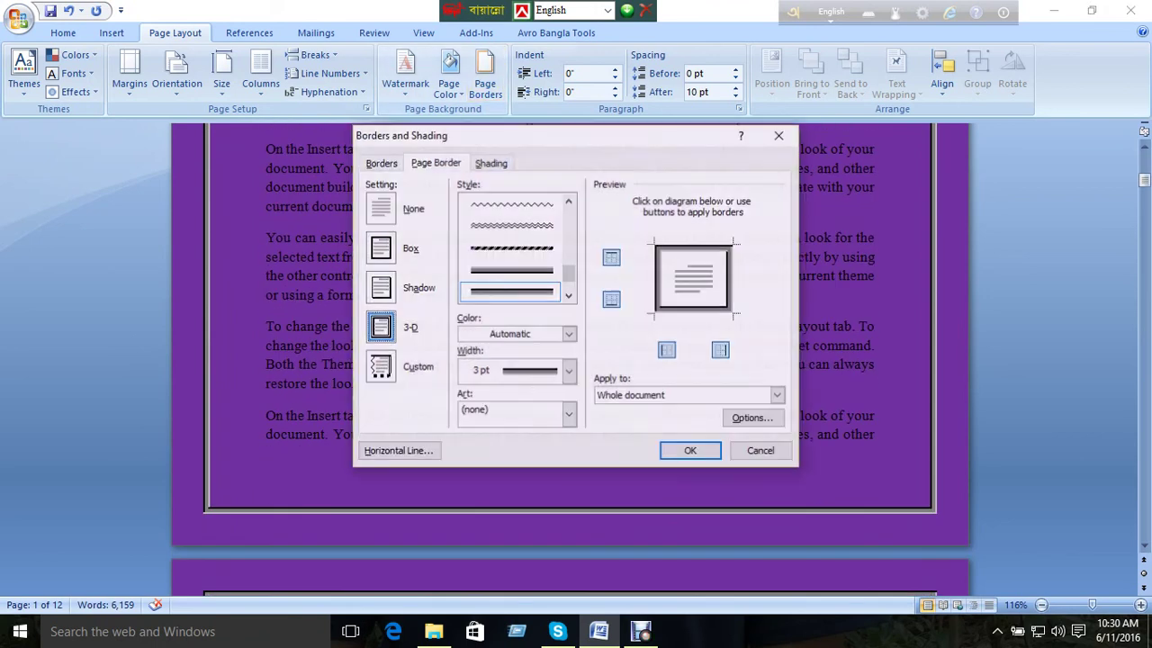
left_click(380, 367)
left_click(690, 451)
scroll(570, 360, "down", 4)
scroll(570, 360, "down", 3)
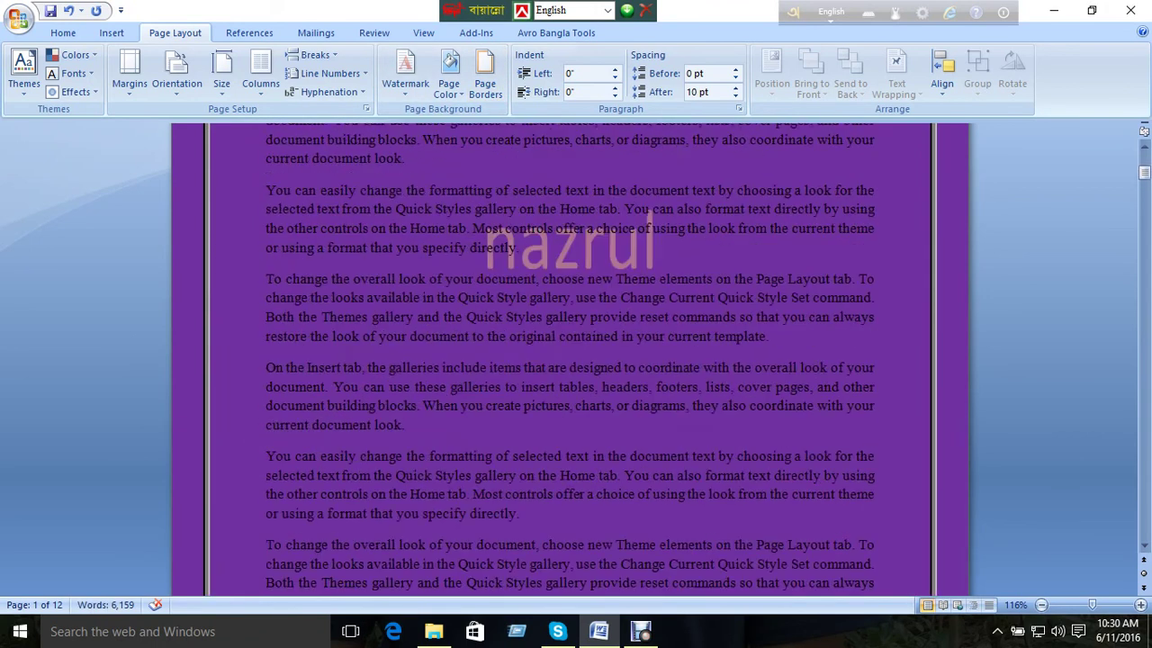
Make the custom page border use the wavy line style.
left_click(486, 76)
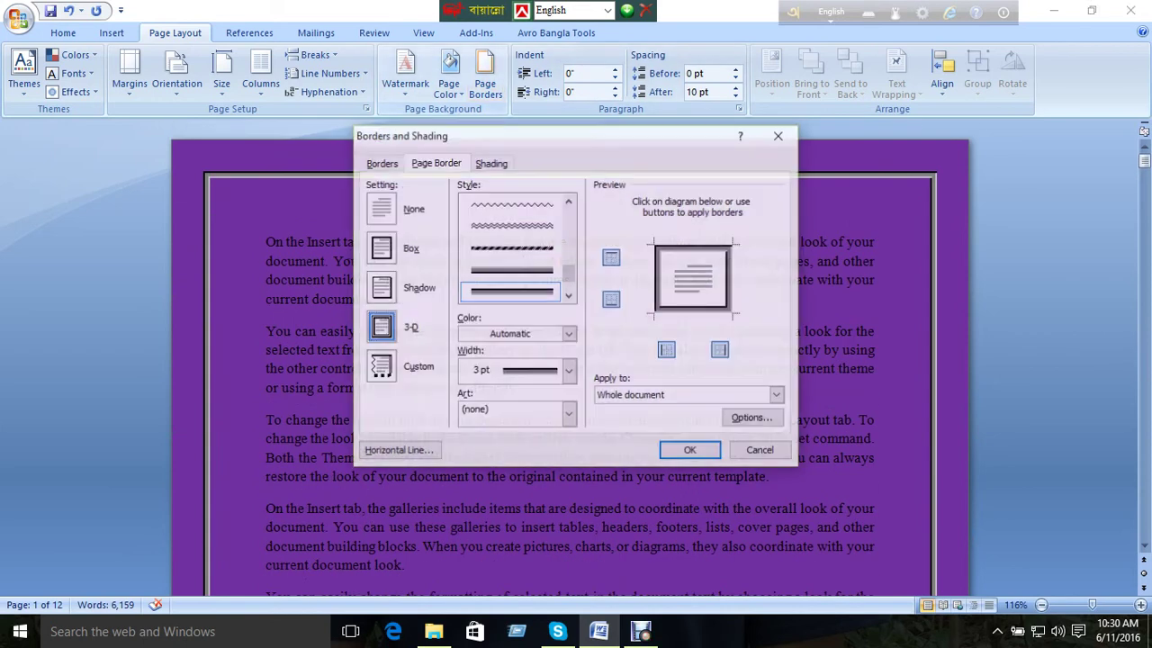
left_click(380, 366)
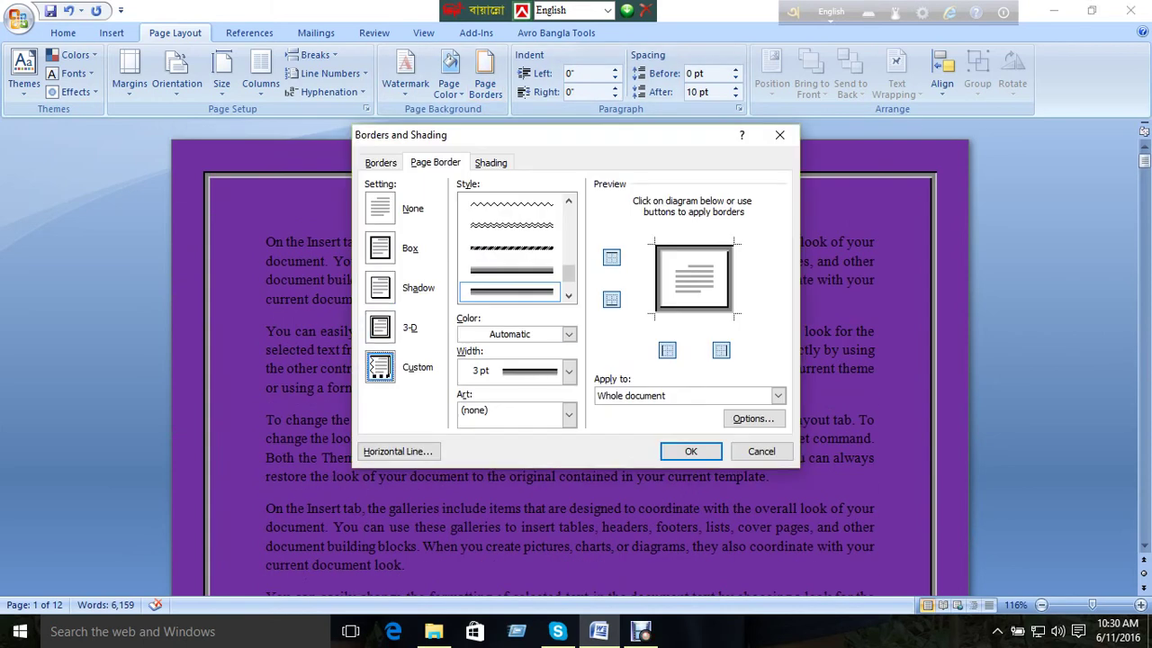
key("Up")
key("Up")
left_click(512, 247)
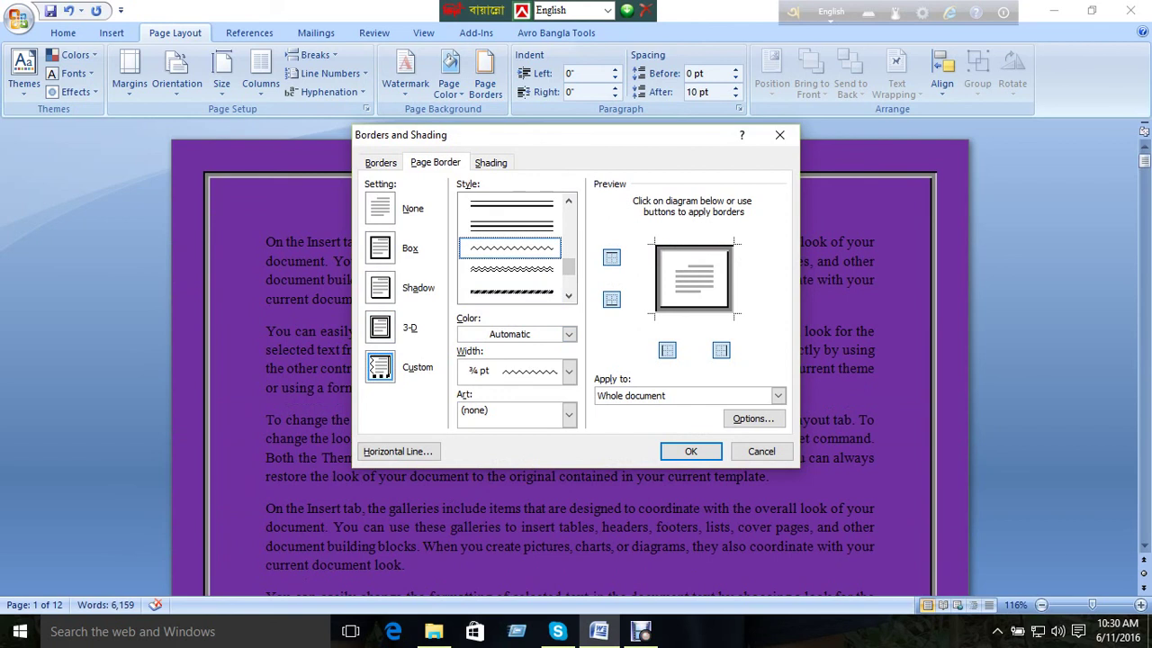
key("Return")
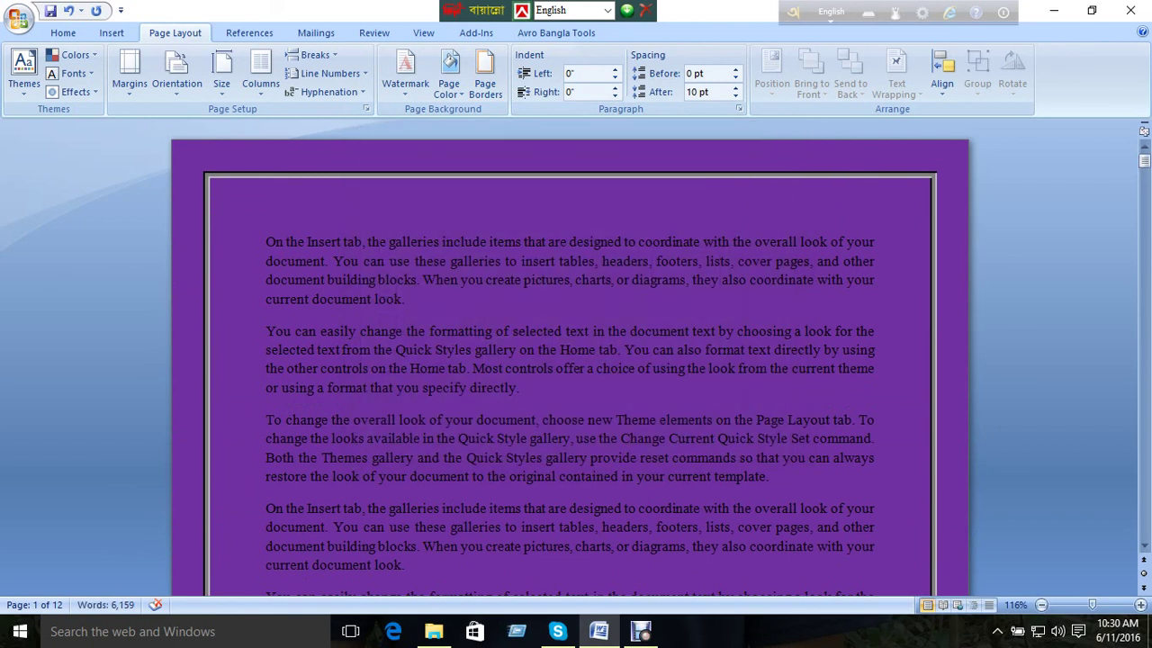
scroll(570, 360, "down", 10)
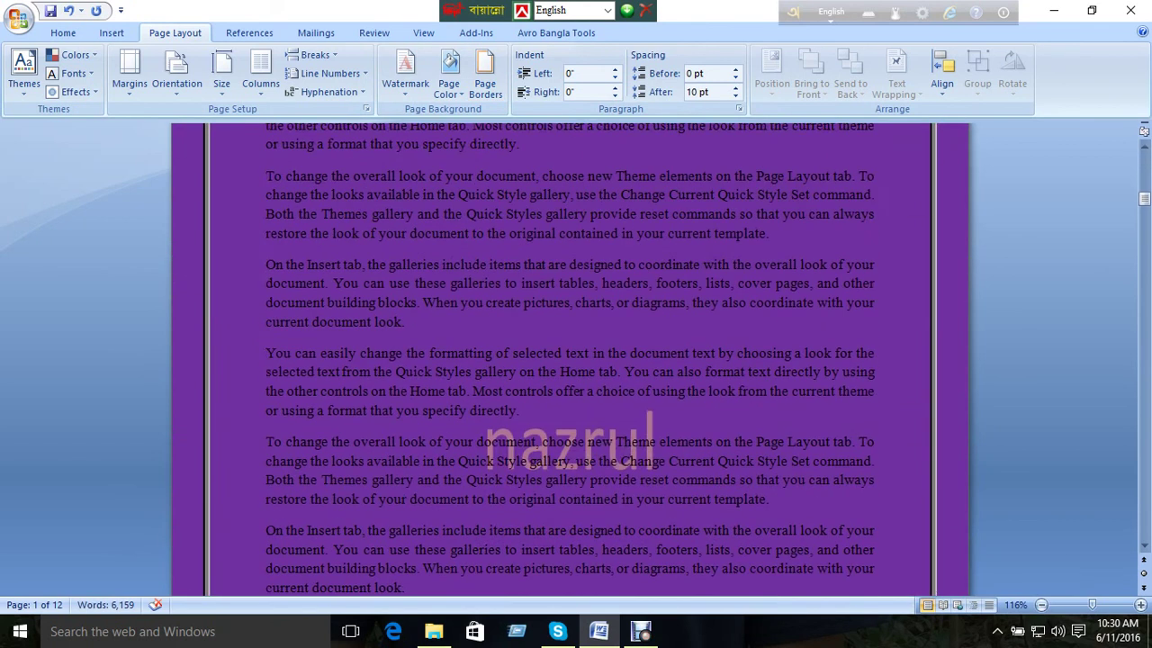
Check the page border settings unchanged and start increasing the paragraph's left indent.
left_click(485, 76)
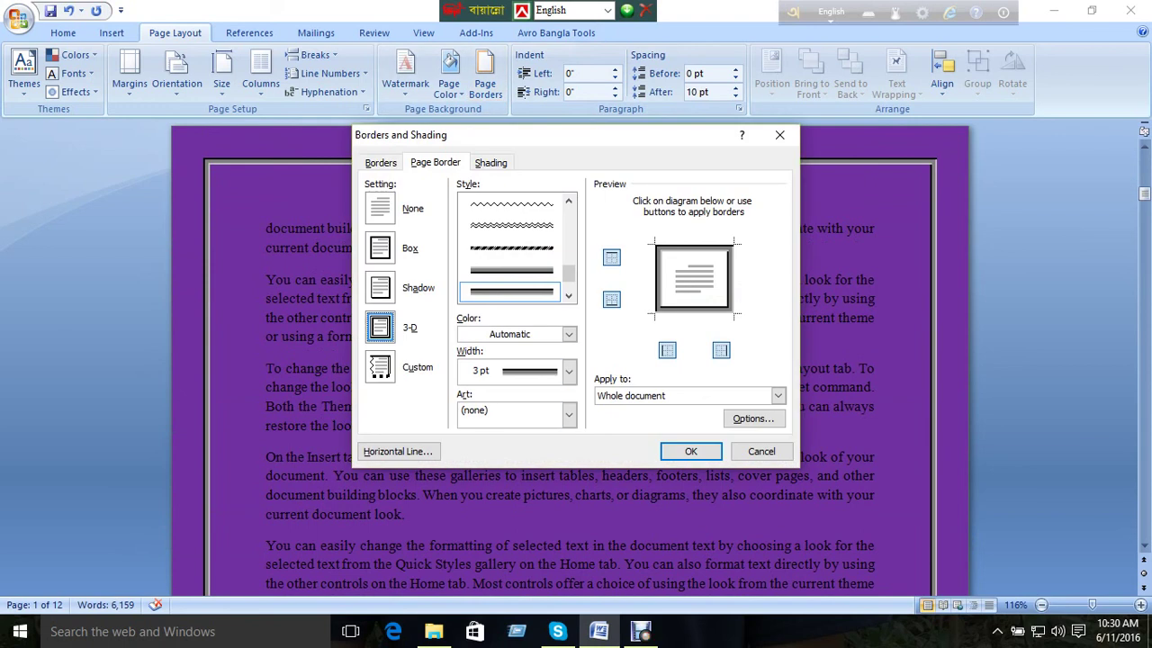
key("Escape")
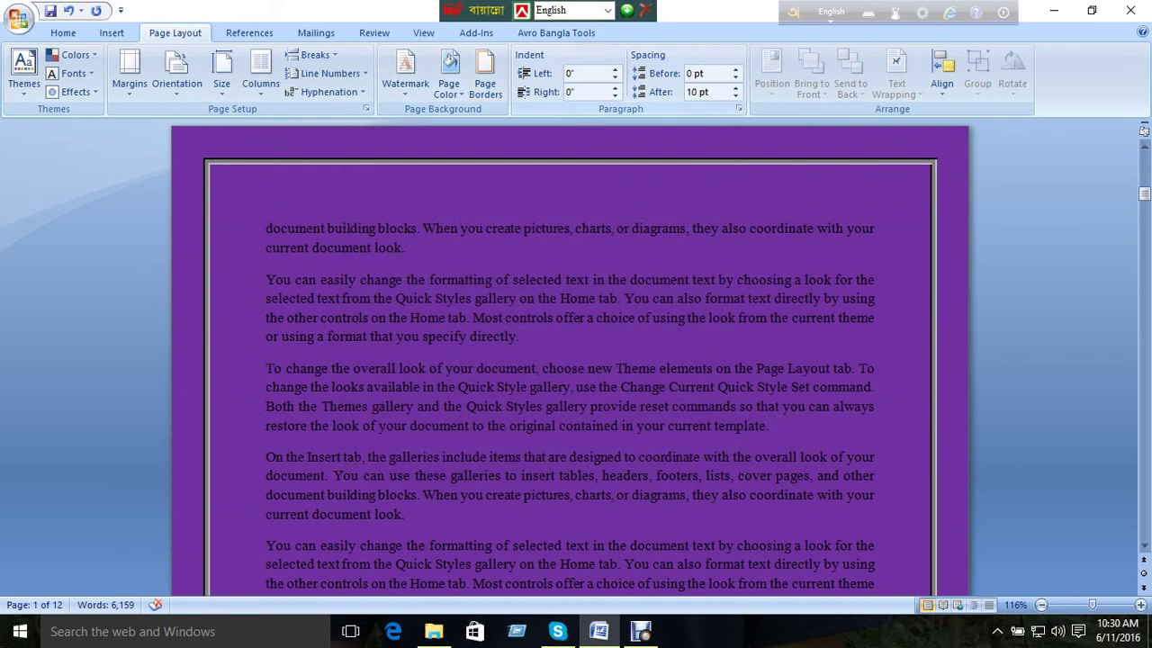
left_click(615, 69)
Raise the quoted paragraph's left indent to 1.3".
left_click(615, 70)
left_click(615, 69)
left_click(615, 69)
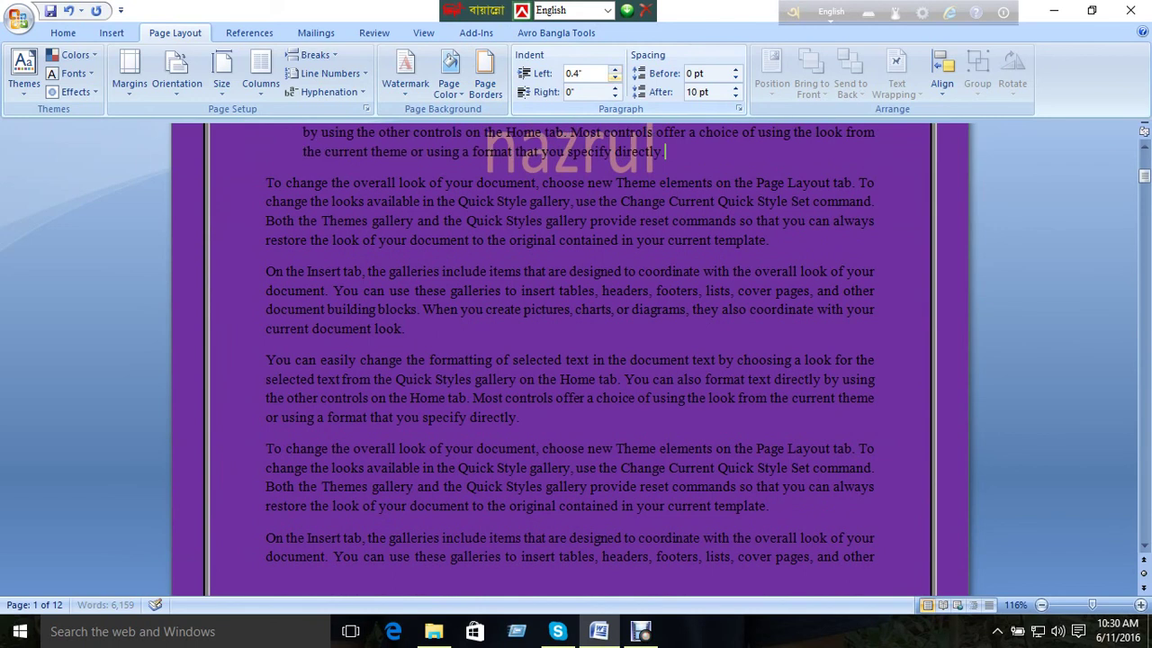
scroll(1099, 93, "up", 2)
scroll(576, 360, "up", 1)
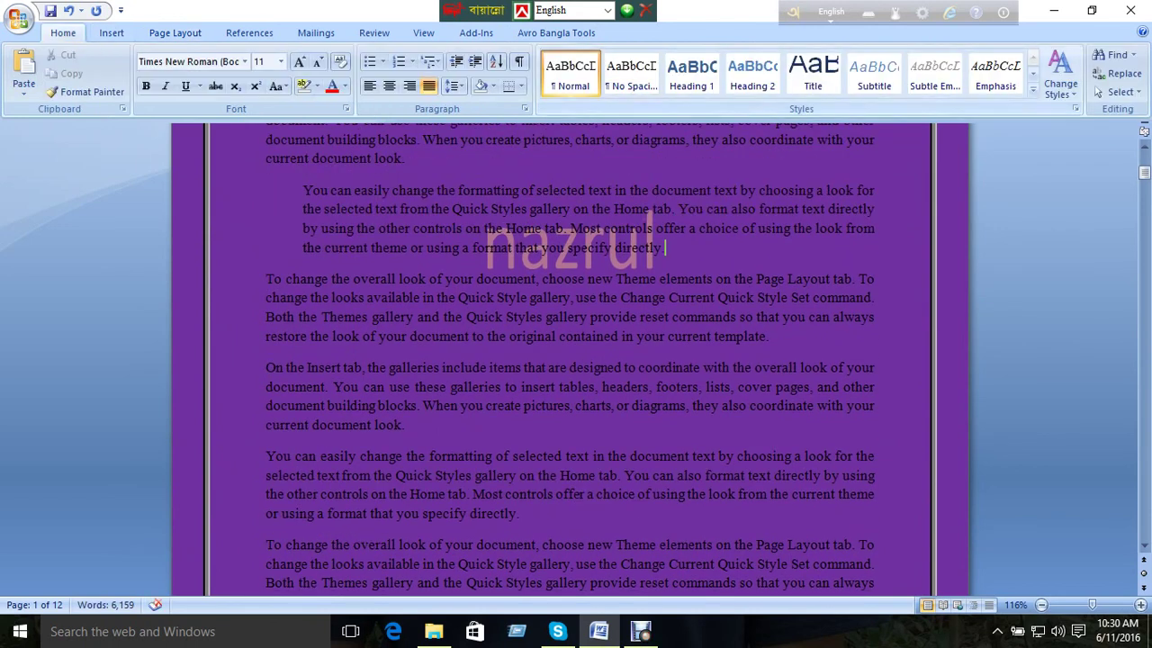
left_click(175, 32)
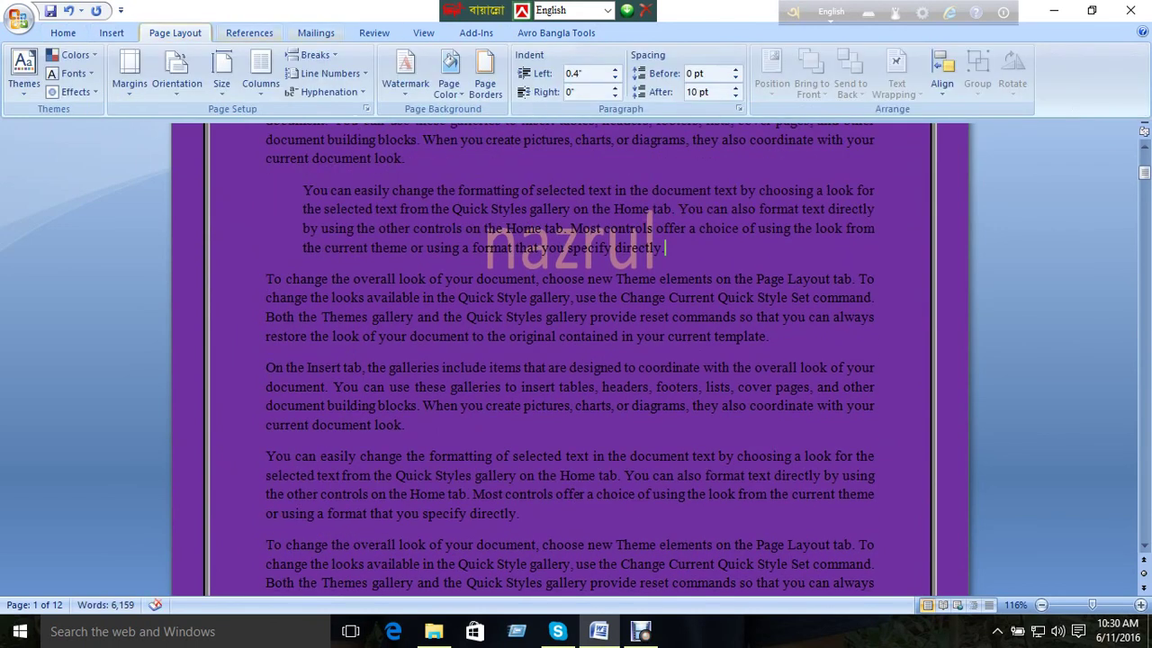
left_click(615, 70)
left_click(615, 70)
left_click(615, 69)
left_click(615, 69)
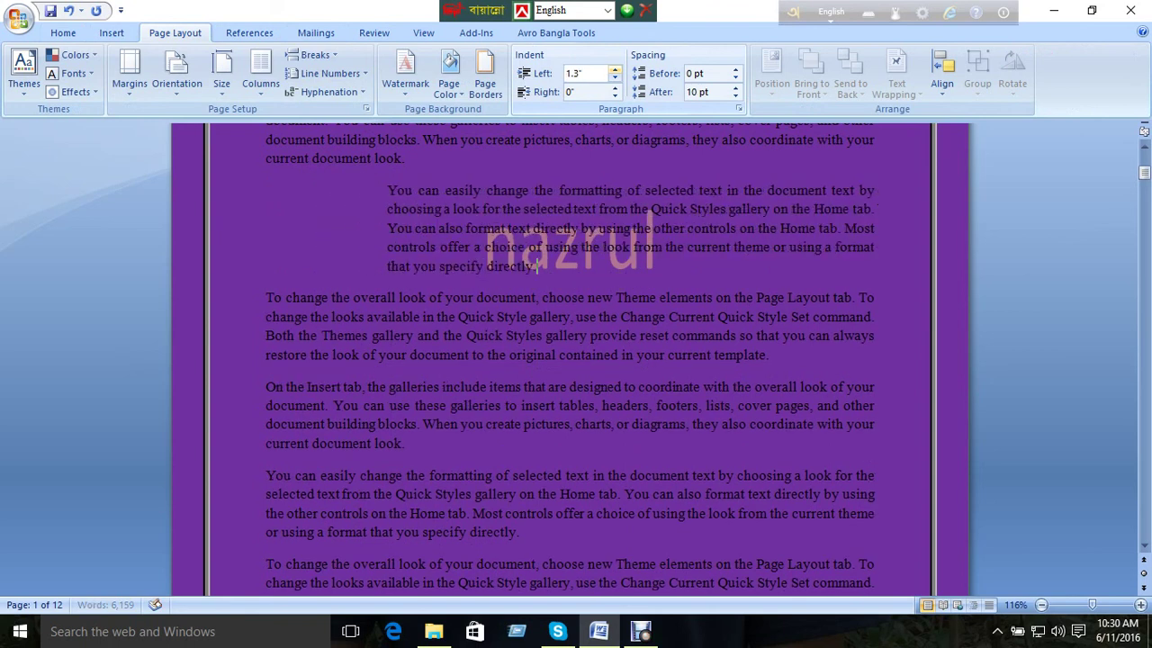
Increase the paragraph's right indent to 1.4".
double_click(614, 87)
double_click(615, 87)
double_click(615, 88)
double_click(614, 88)
double_click(614, 87)
double_click(615, 88)
double_click(615, 87)
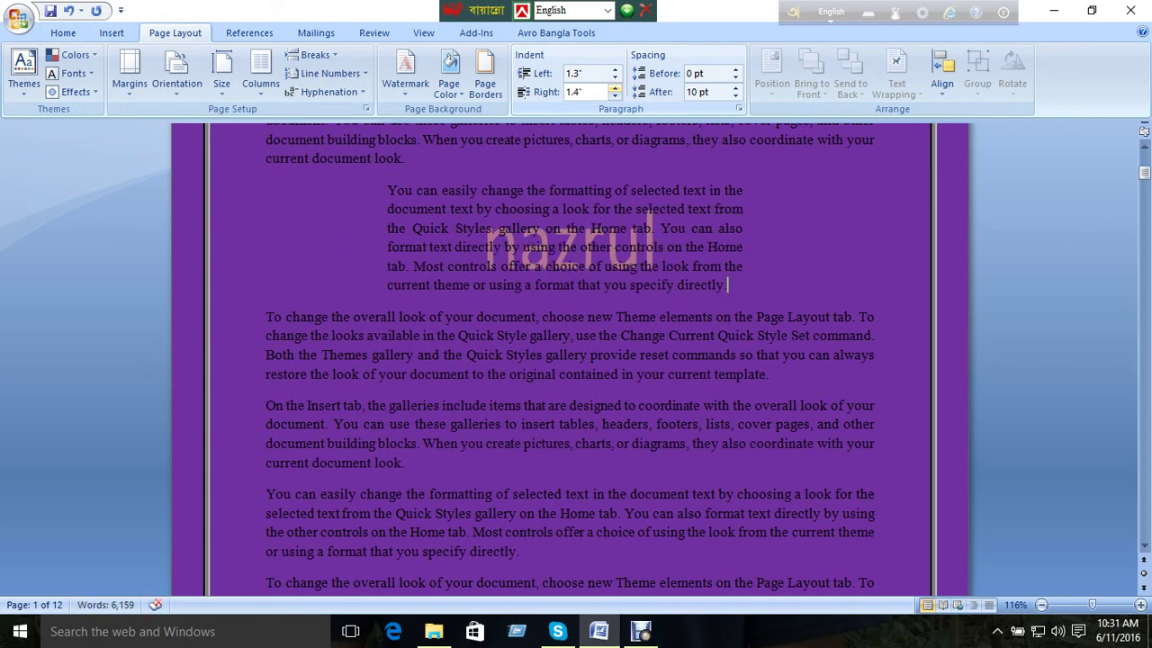
Set the paragraph spacing to 48 pt before and 60 pt after.
double_click(736, 70)
double_click(736, 70)
double_click(735, 70)
double_click(736, 70)
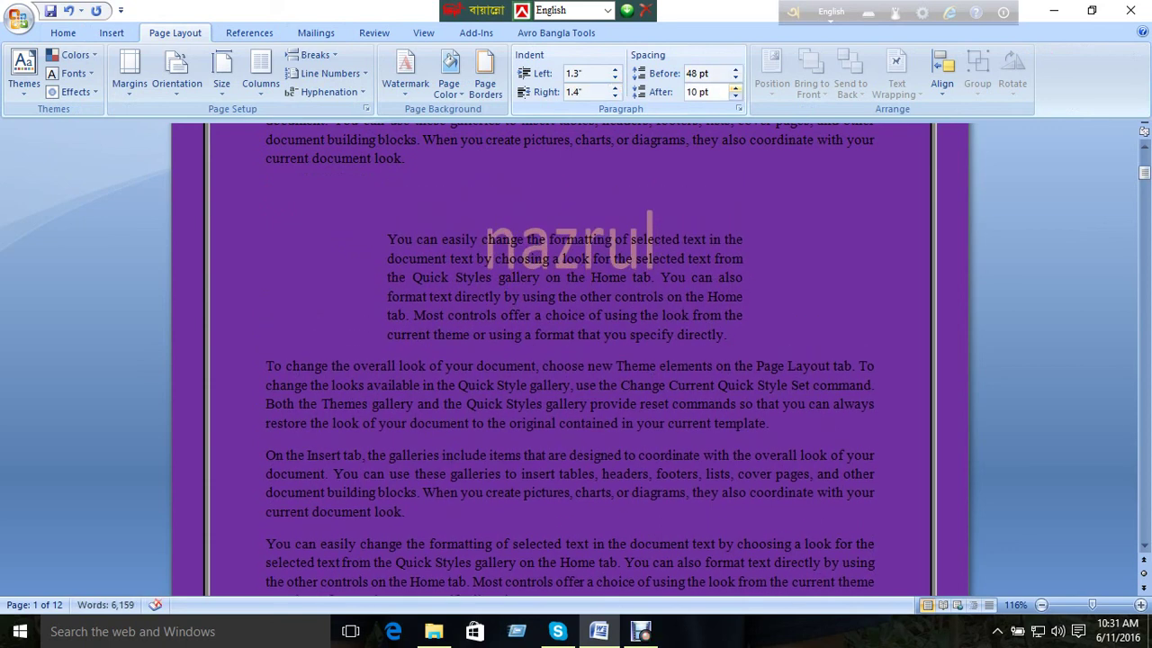
double_click(735, 88)
double_click(735, 87)
double_click(735, 88)
double_click(735, 87)
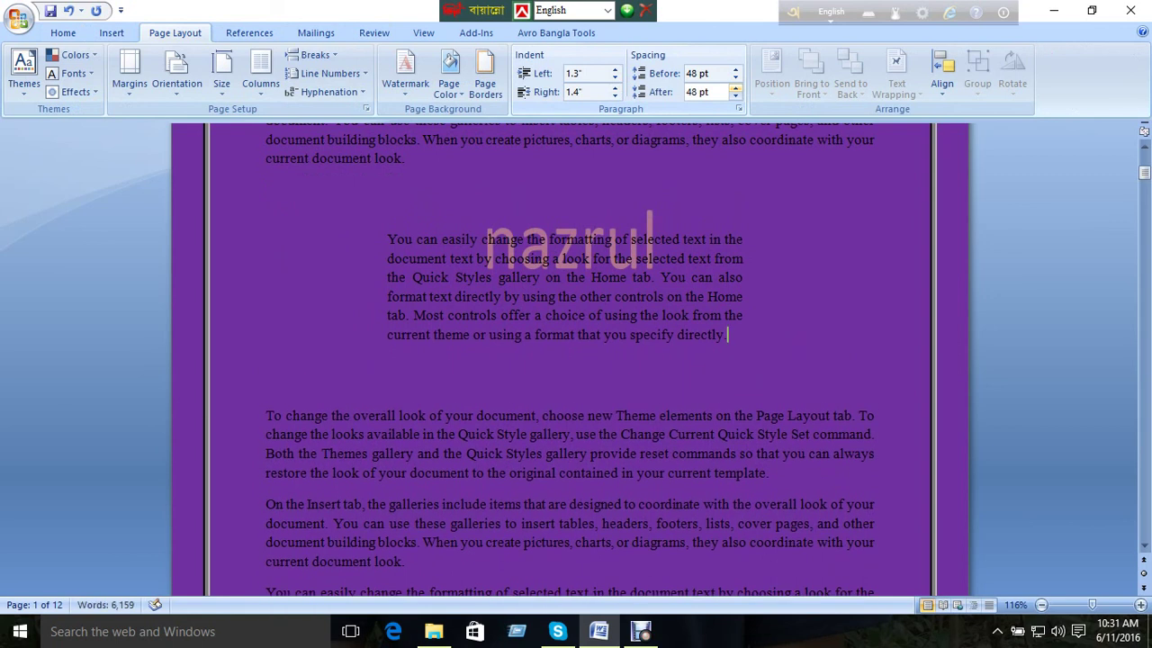
double_click(736, 87)
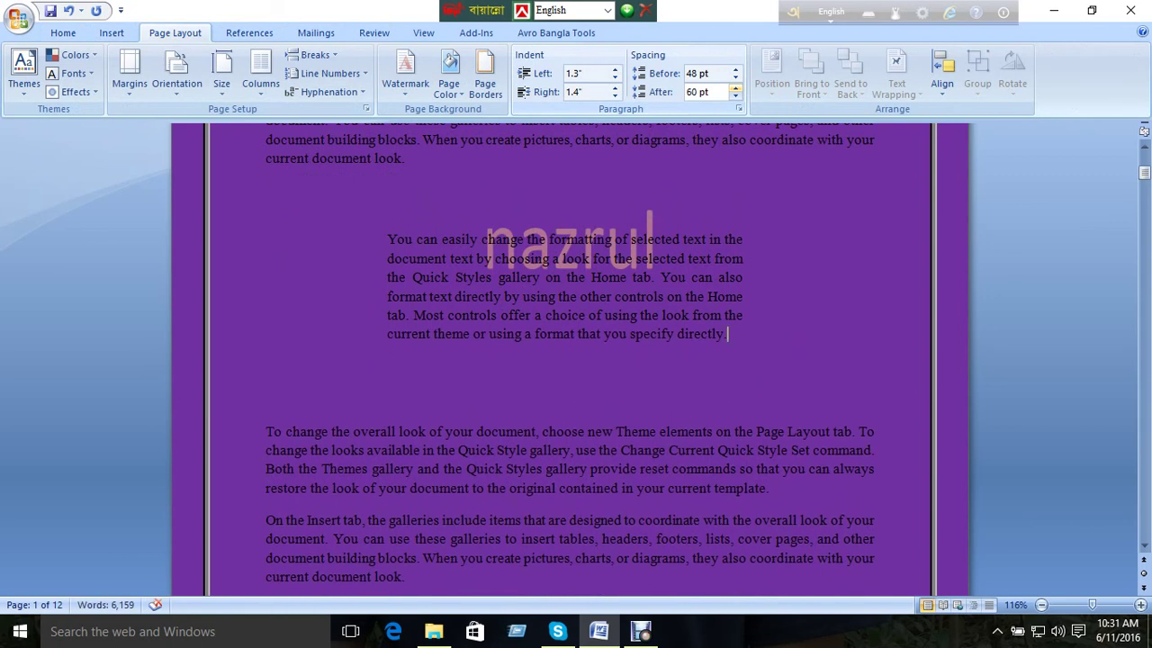
left_click(486, 80)
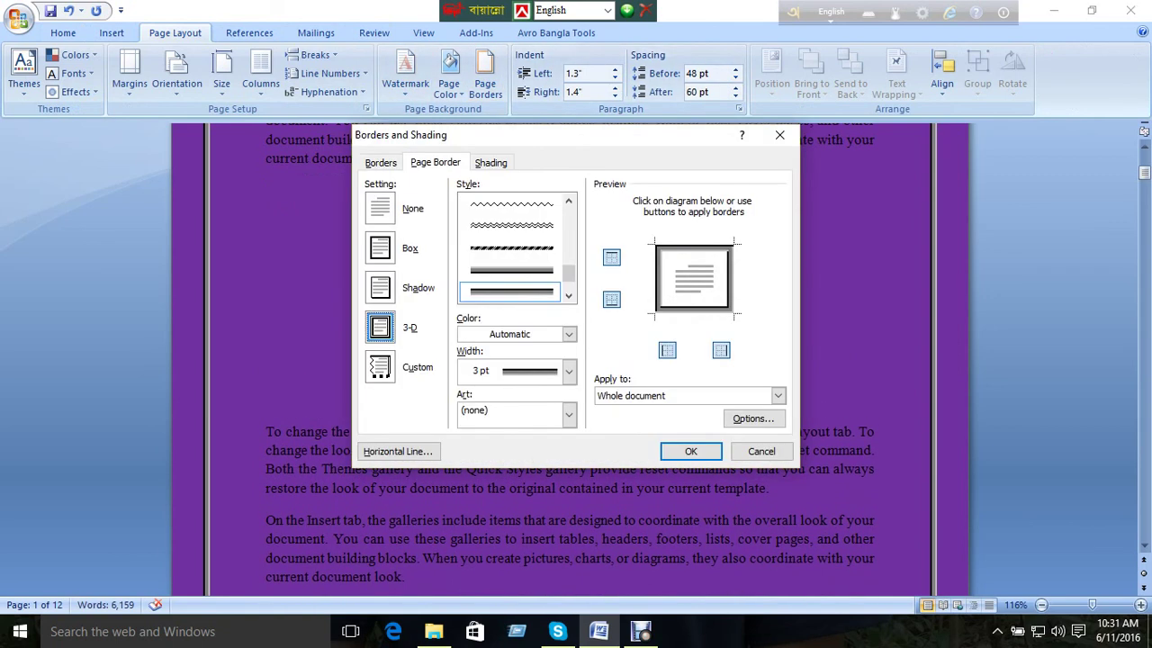
Remove the purple page background by setting Page Color to No Color.
key("ctrl+shift+Tab")
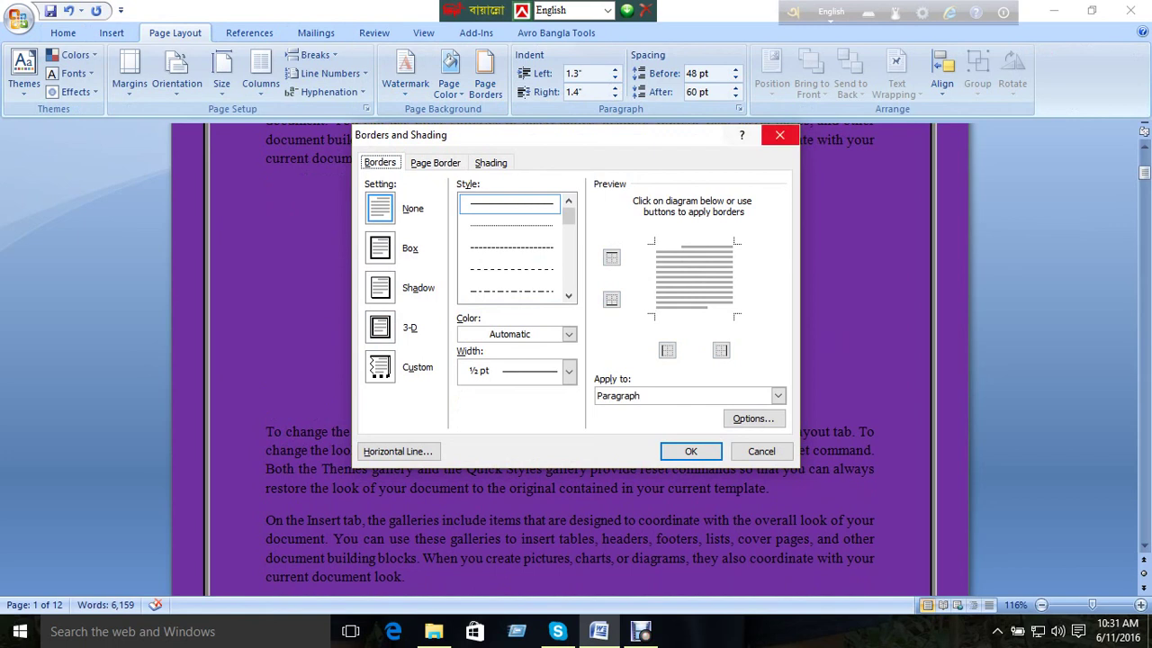
left_click(779, 135)
left_click(448, 81)
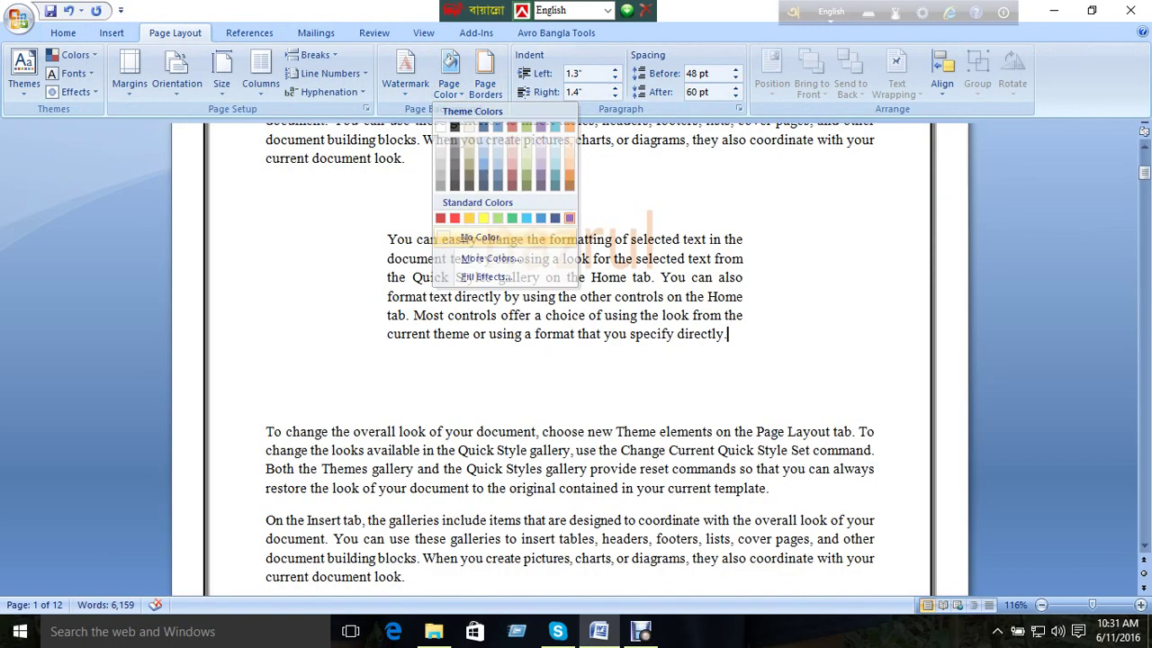
left_click(480, 237)
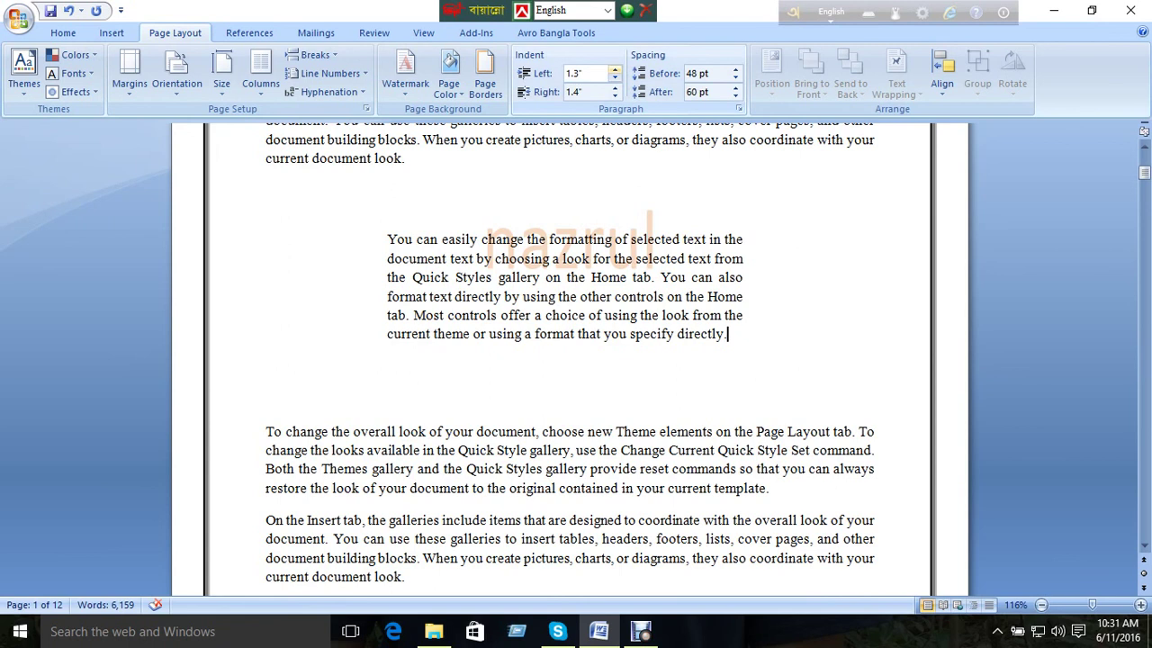
Reset left/right indents and before/after spacing to 0, then add a blank line after "directly.".
left_click(615, 69)
left_click(615, 69)
left_click(615, 69)
left_click(615, 69)
left_click(615, 69)
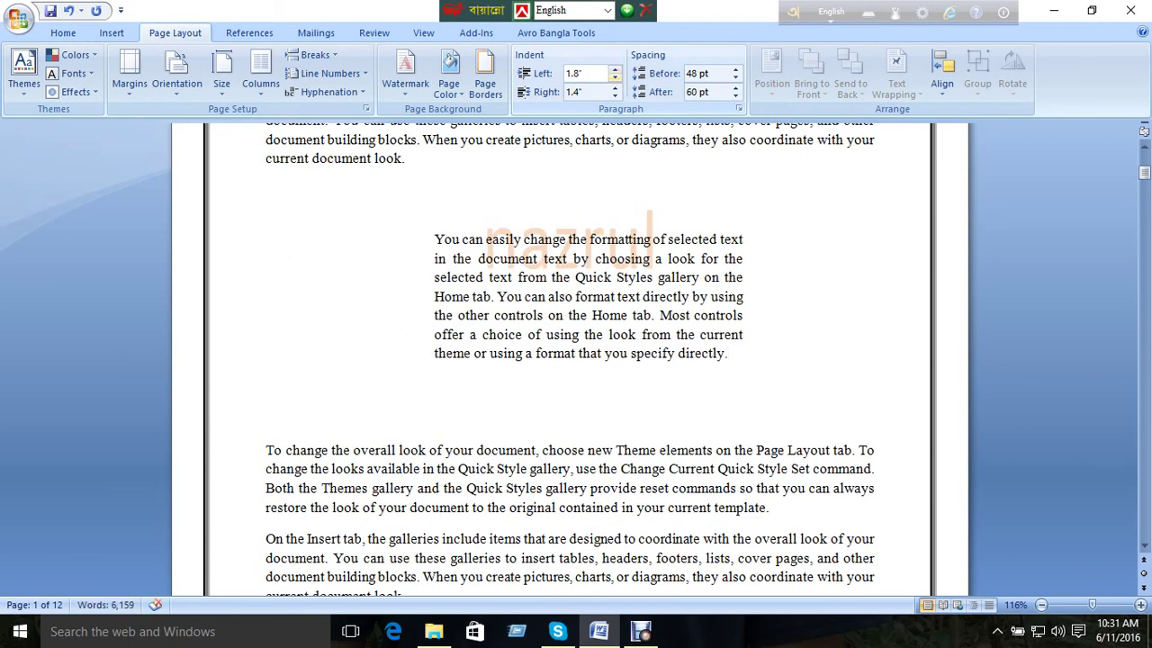
left_click(576, 72)
key("Tab")
type("0")
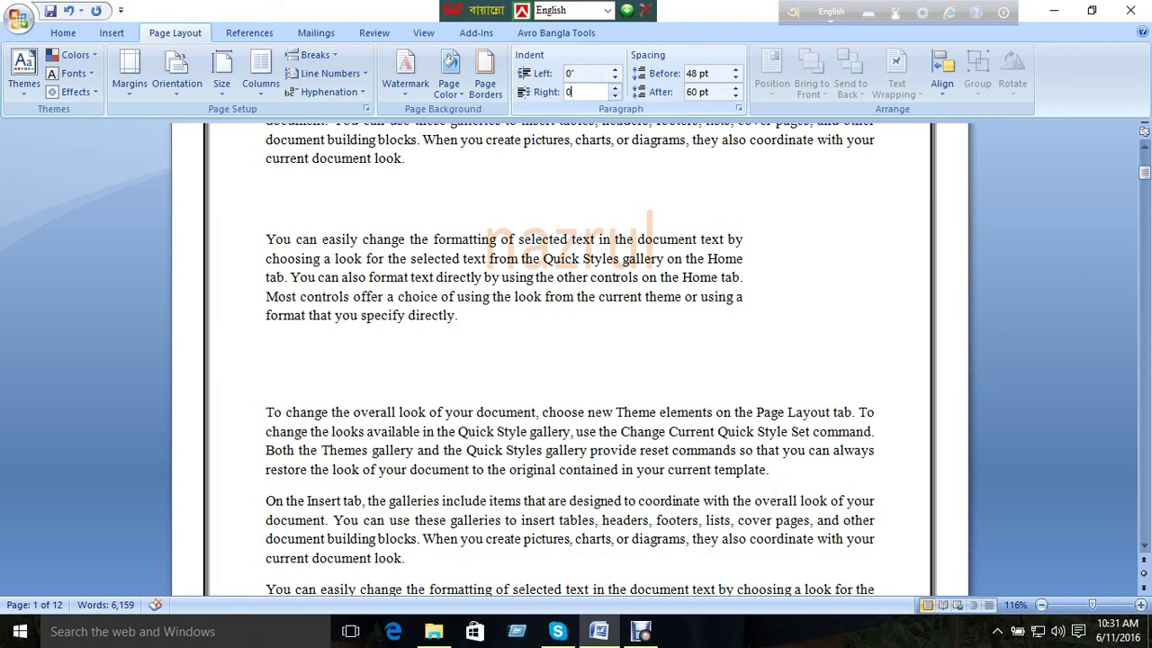
key("Tab")
type("0")
key("Tab")
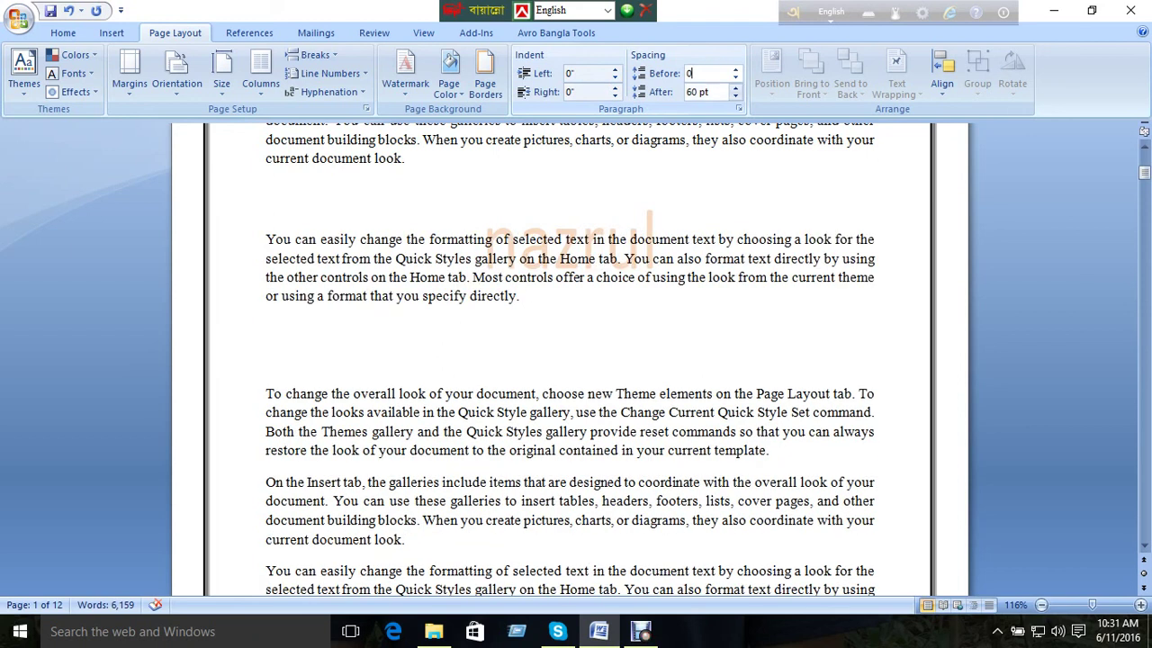
type("0")
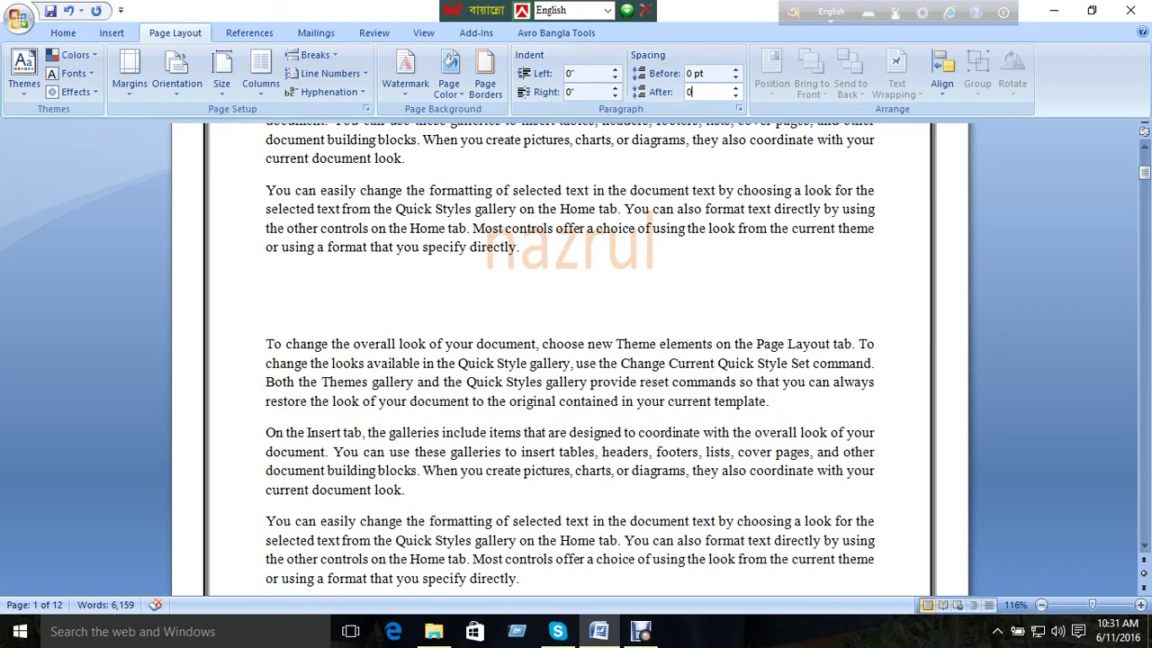
key("Return")
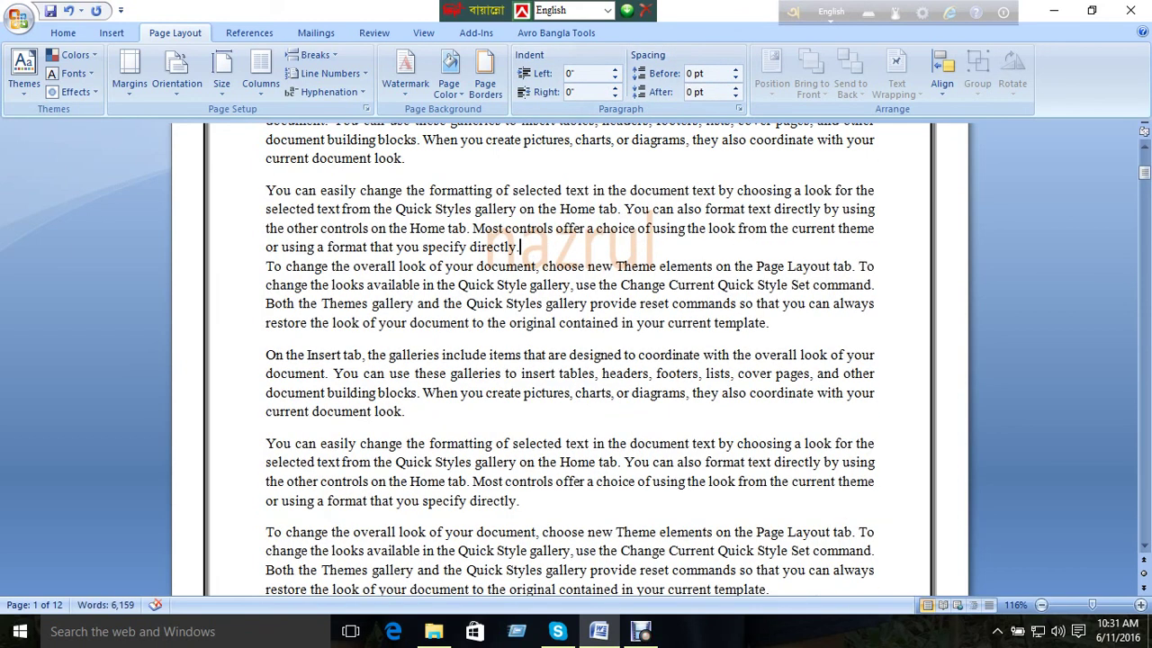
key("Return")
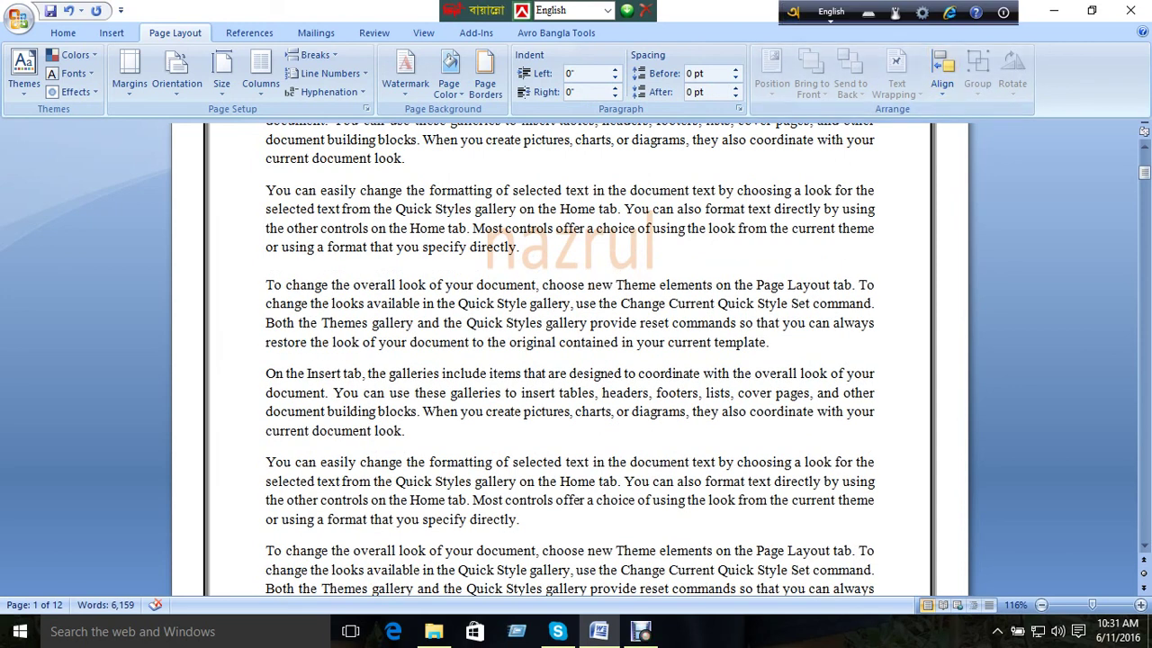
left_click(942, 76)
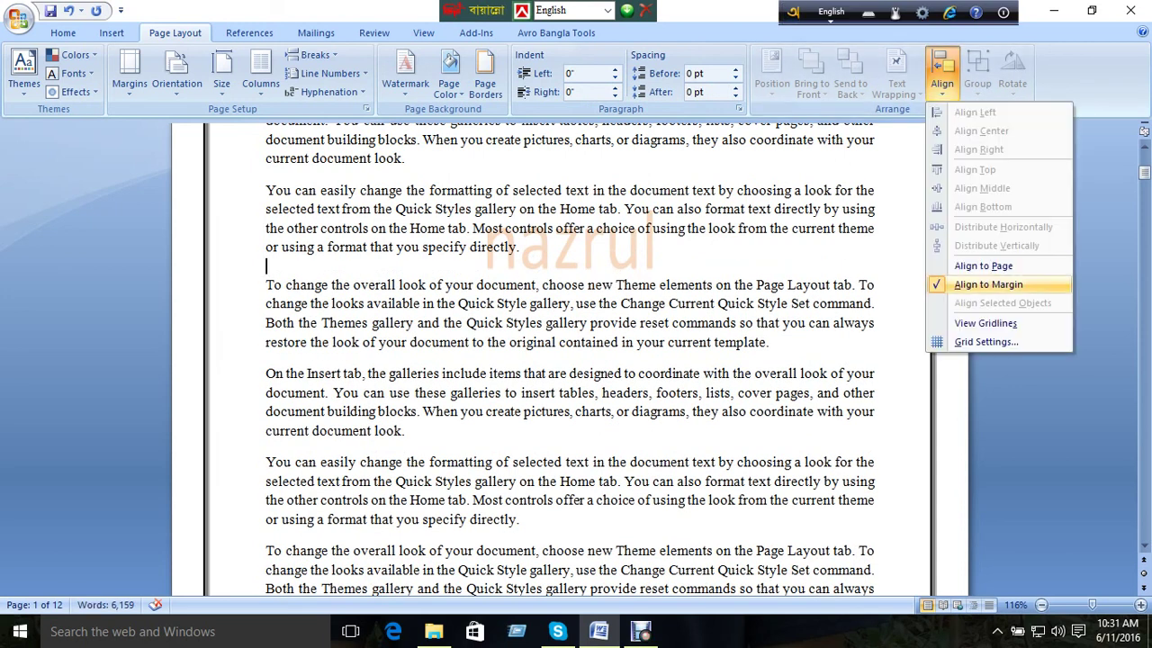
left_click(943, 76)
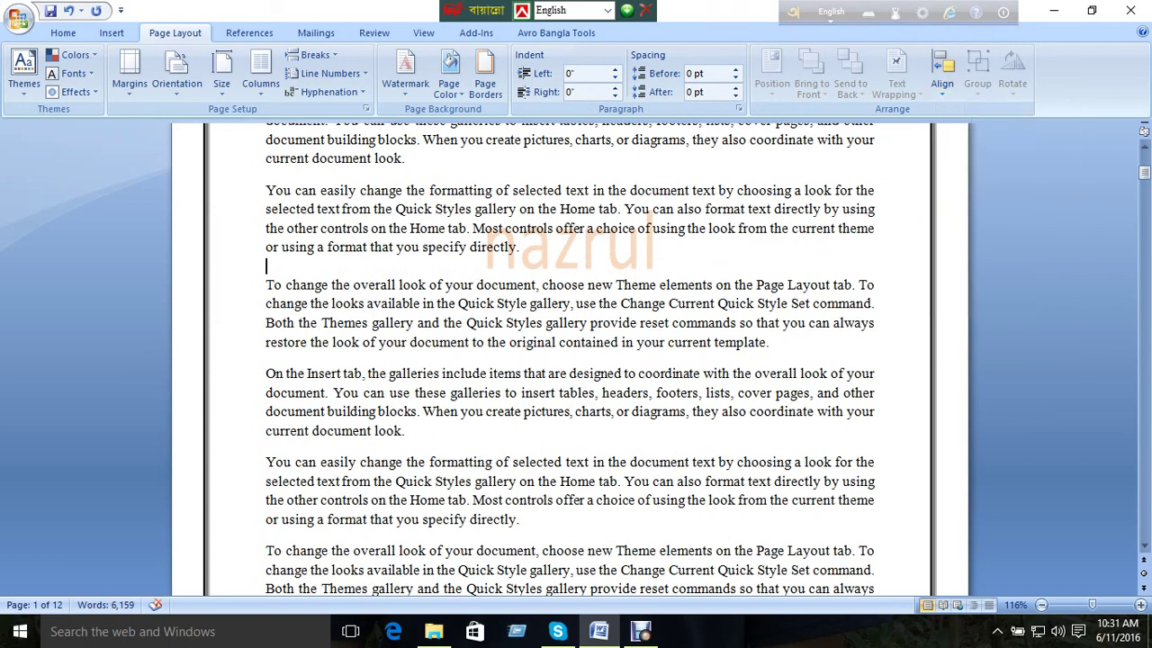
left_click(943, 77)
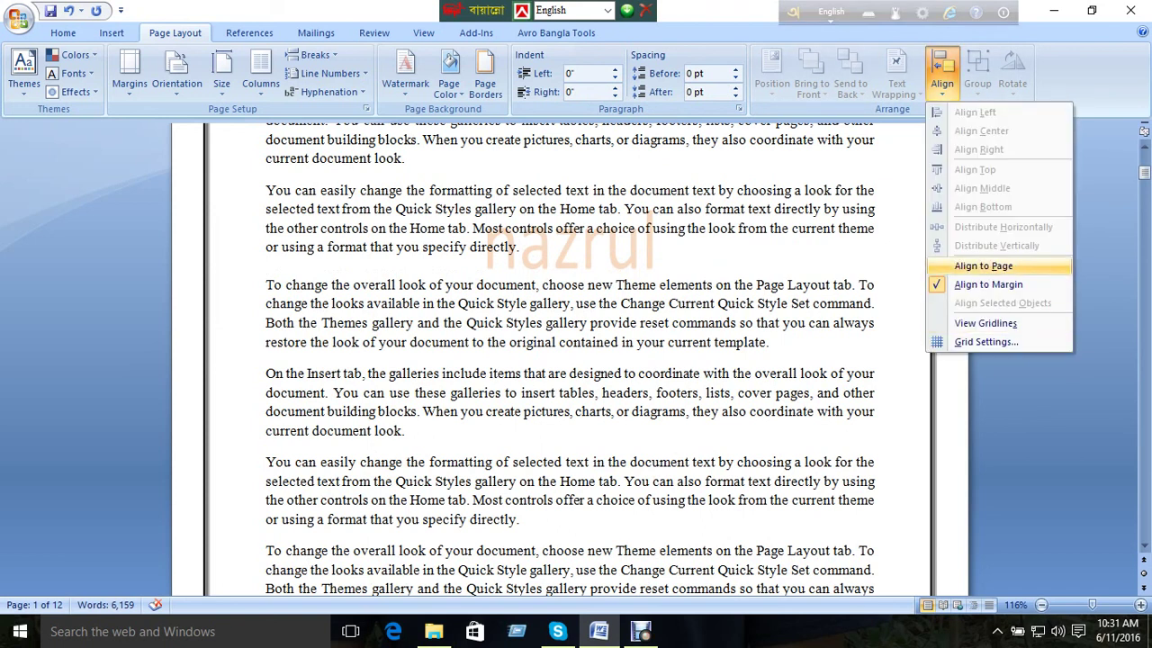
left_click(989, 285)
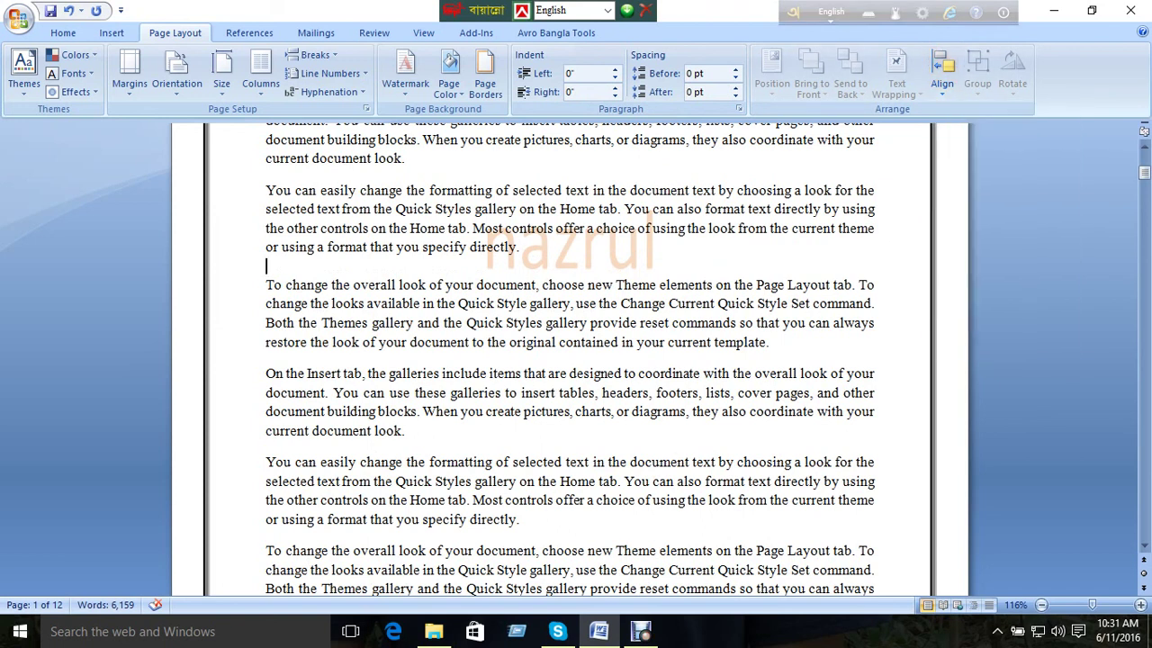
left_click(943, 76)
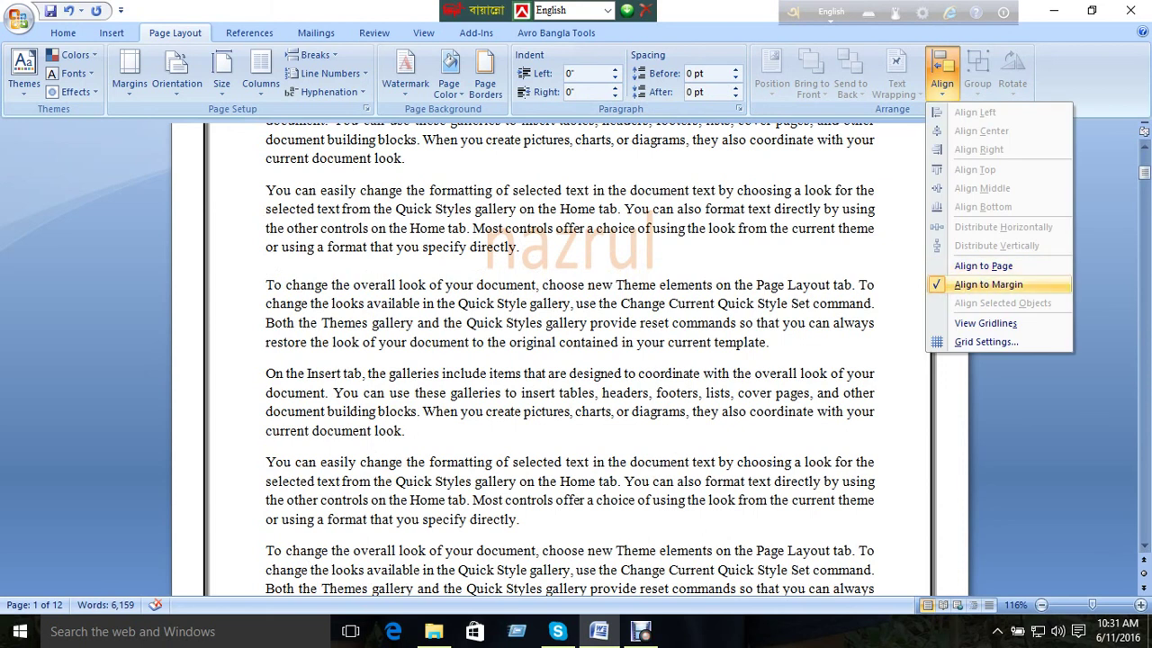
left_click(983, 266)
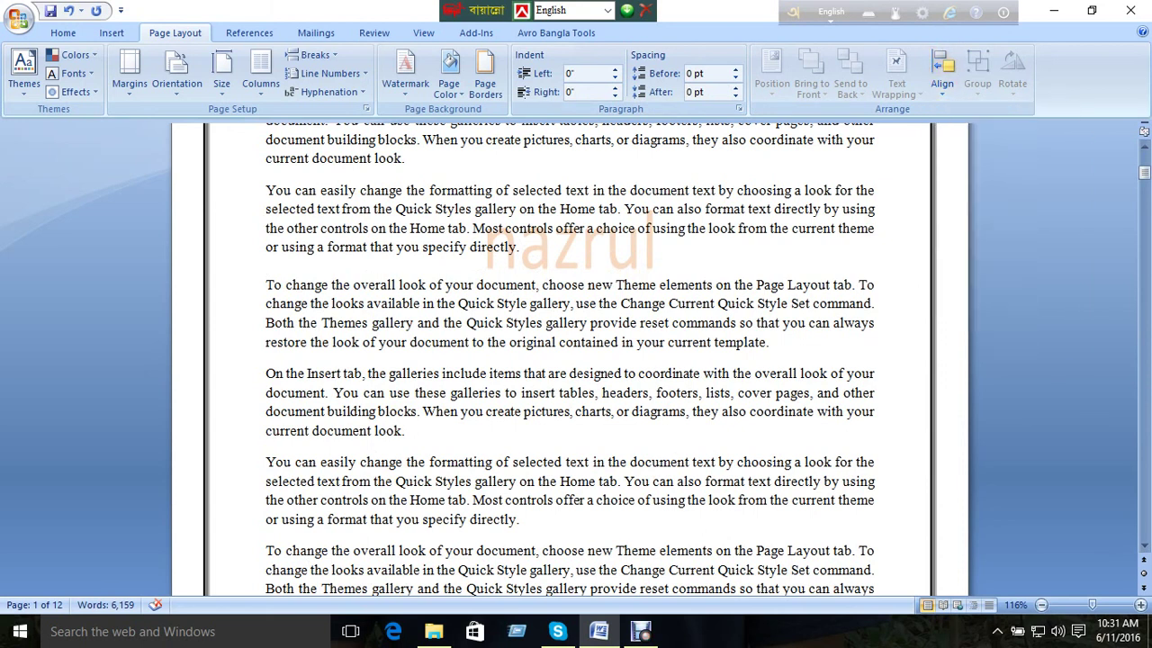
left_click(943, 72)
left_click(981, 283)
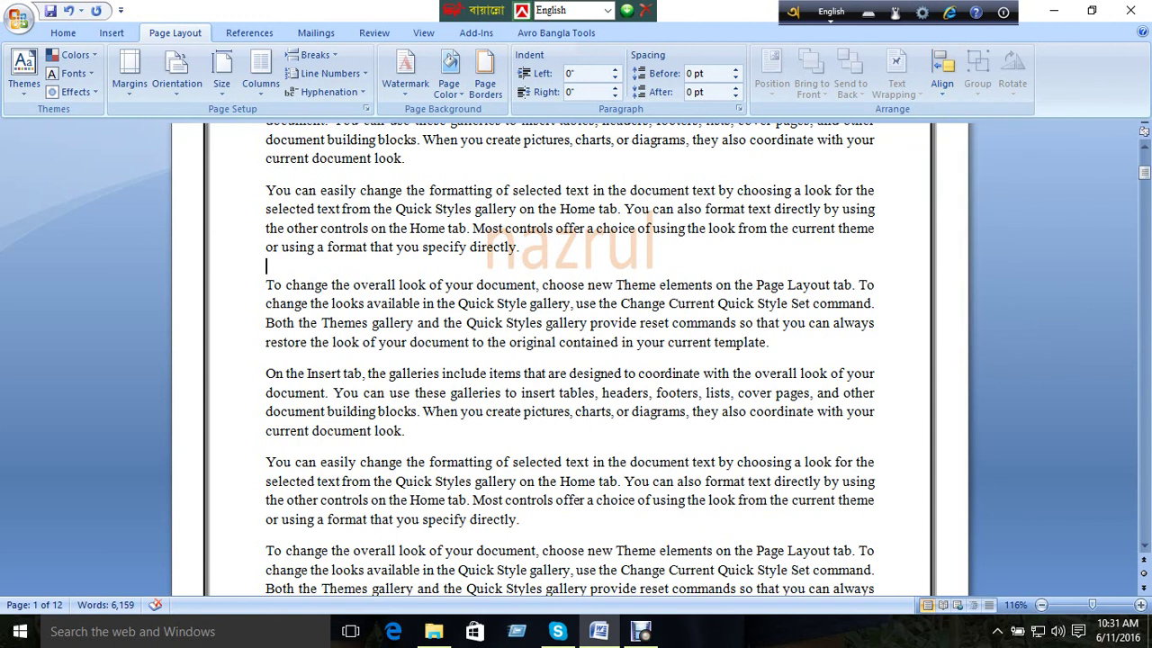